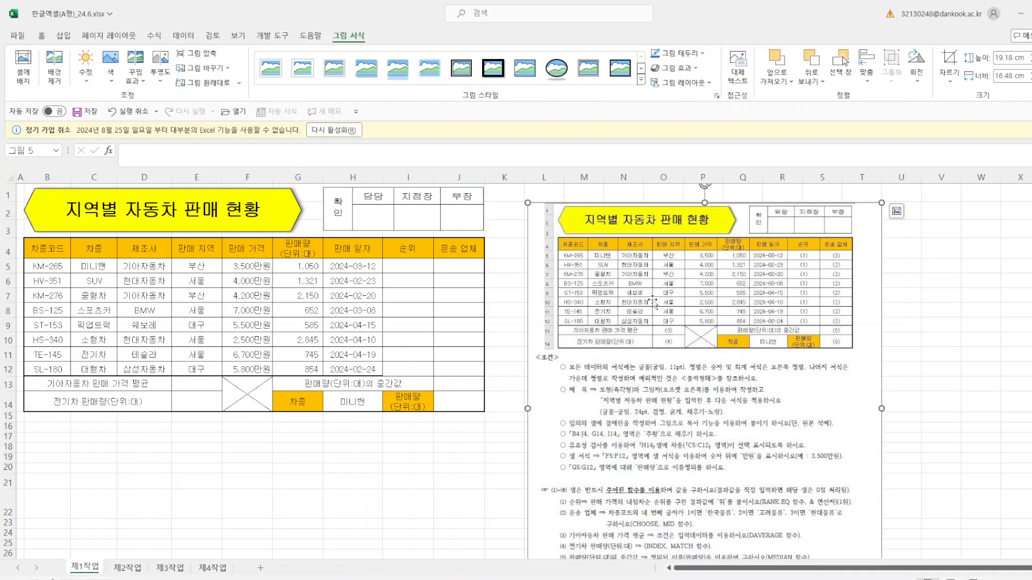
Step: Move the instructions picture down and away from the table to about column O, and reduce the height of row 22
left_click_drag(650, 299, 695, 437)
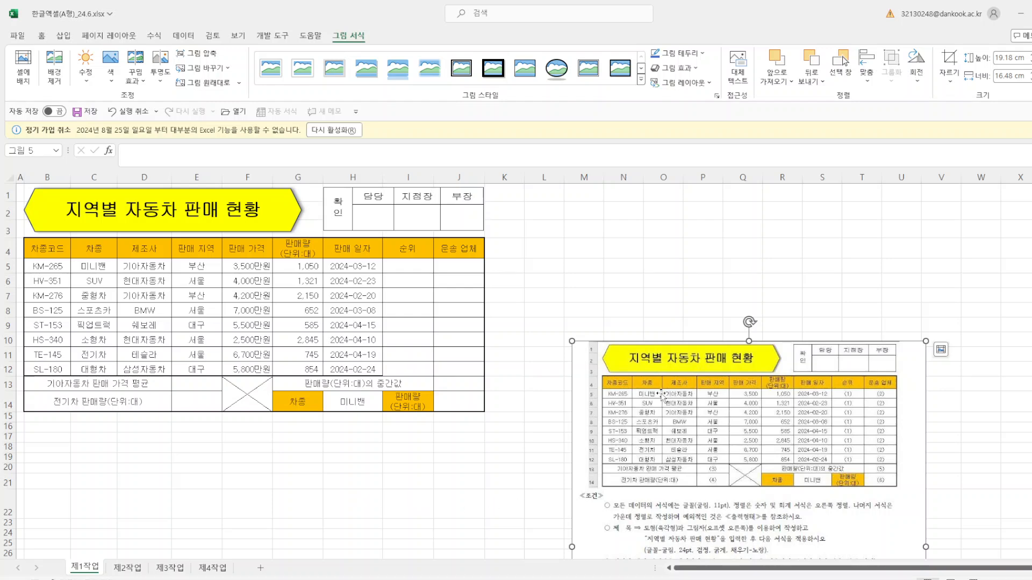
left_click_drag(662, 398, 753, 414)
scroll(550, 460, "down", 1)
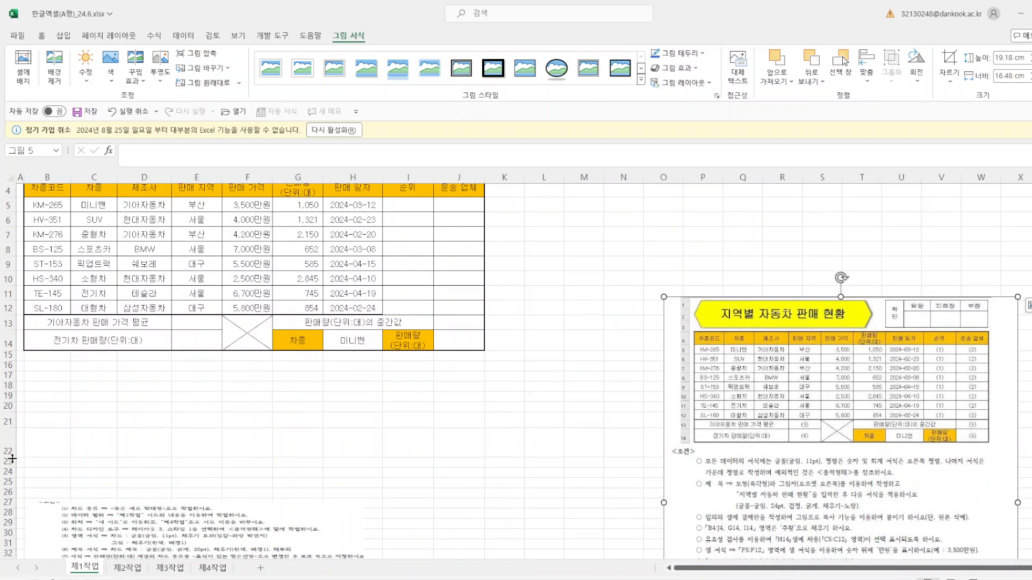
left_click_drag(12, 456, 9, 442)
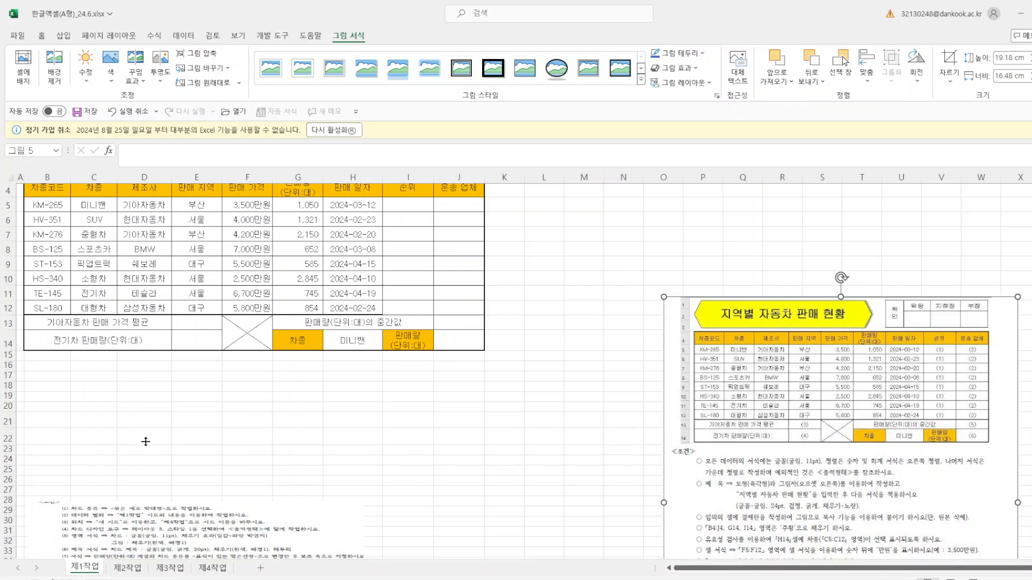
Step: Enter the approval box labels 확인, 담당, 지점장 and 부장 in cells K19 to N19
left_click(510, 397)
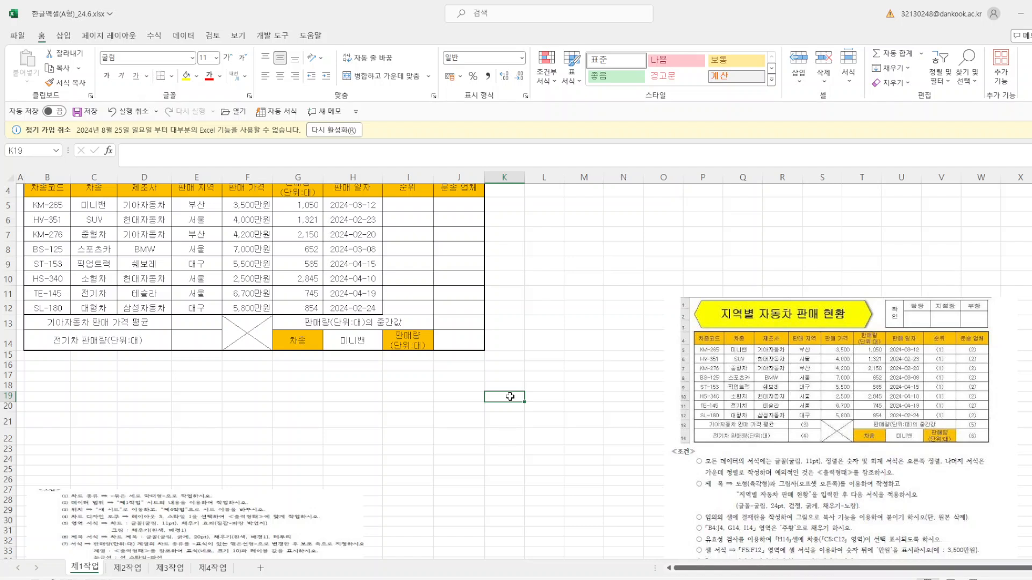
type("GHKR")
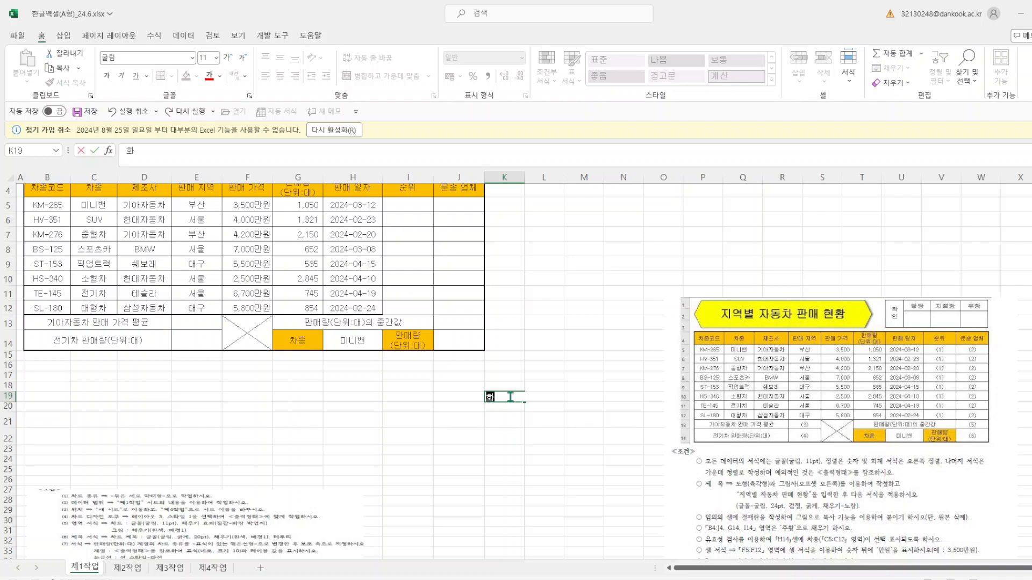
type("dls")
key("Tab")
type("ekaekd")
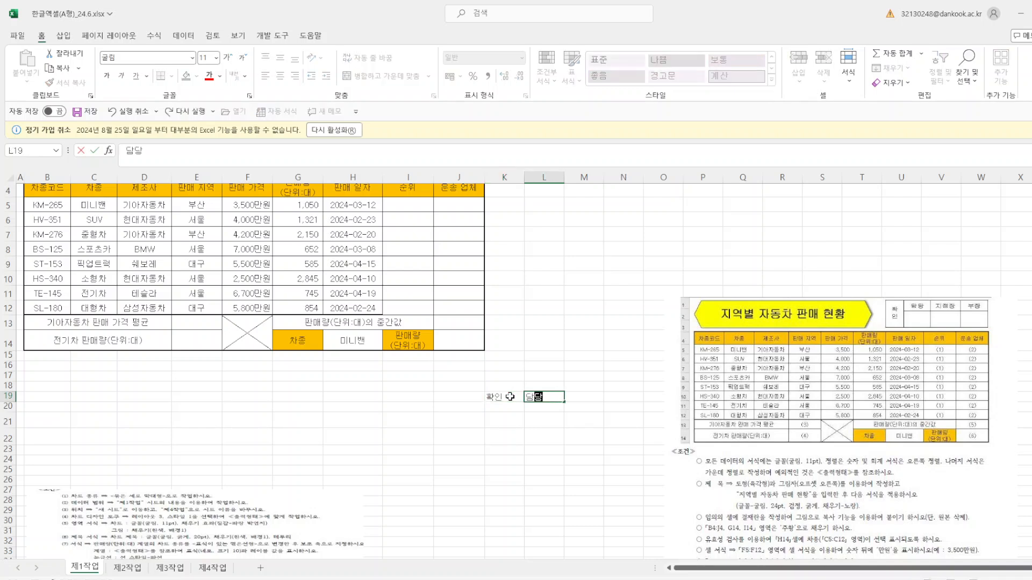
key("Tab")
type("wlwjaw")
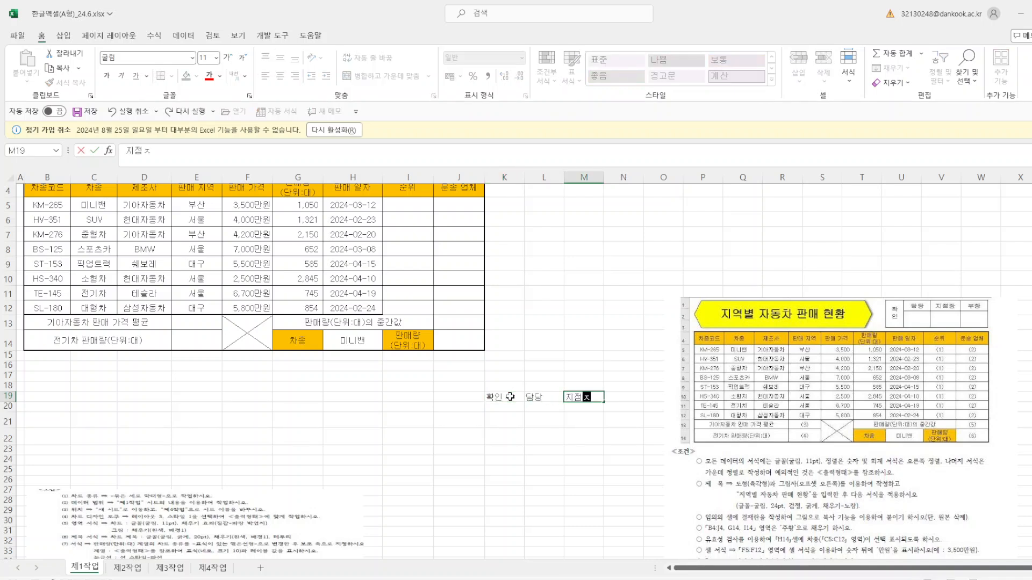
key("Tab")
type("qn")
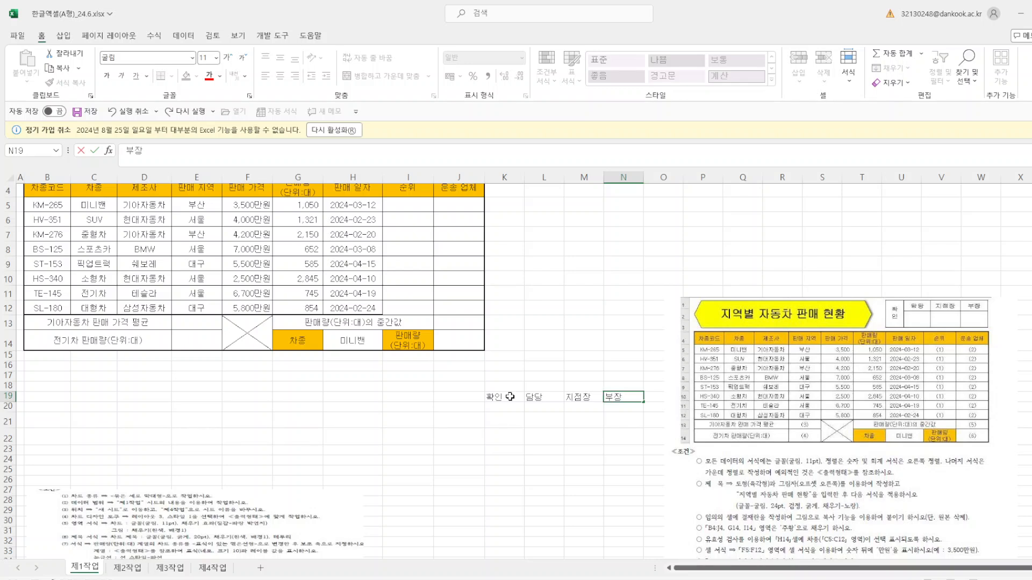
type("wkd")
Step: Apply all borders to K19:N20, and adjust its size by making row 20 taller and column K narrower
left_click_drag(510, 396, 626, 407)
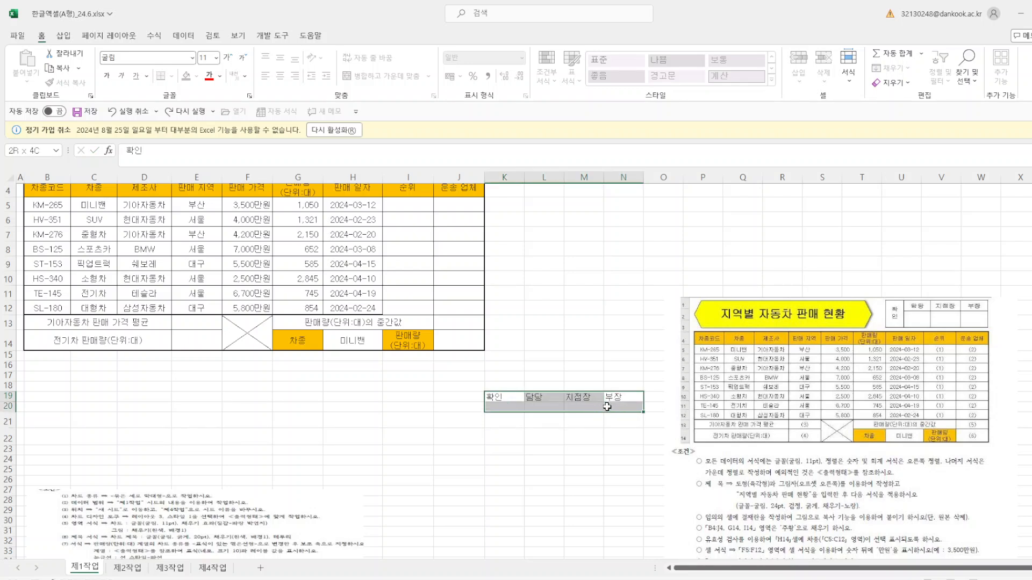
left_click(172, 76)
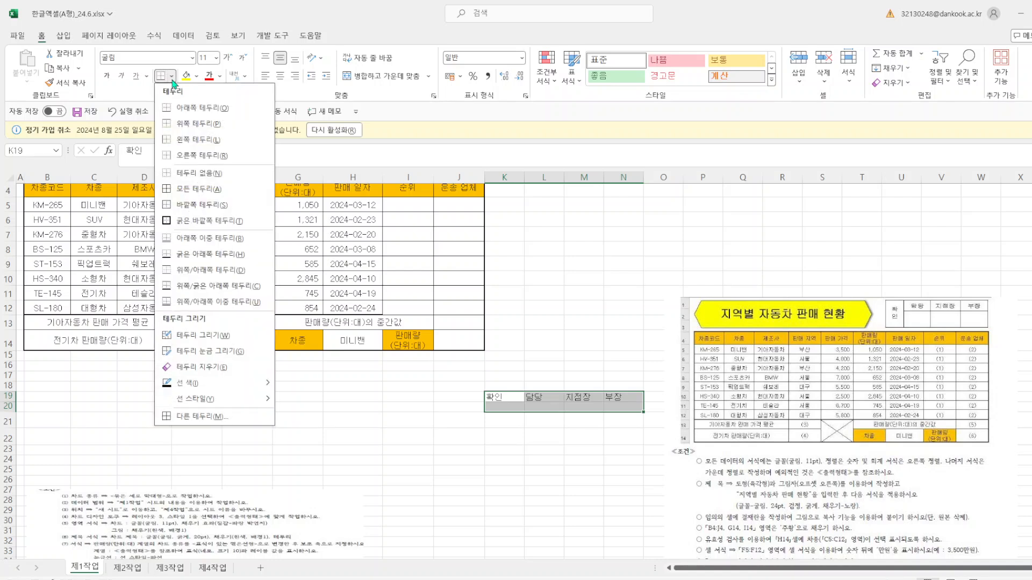
left_click(194, 190)
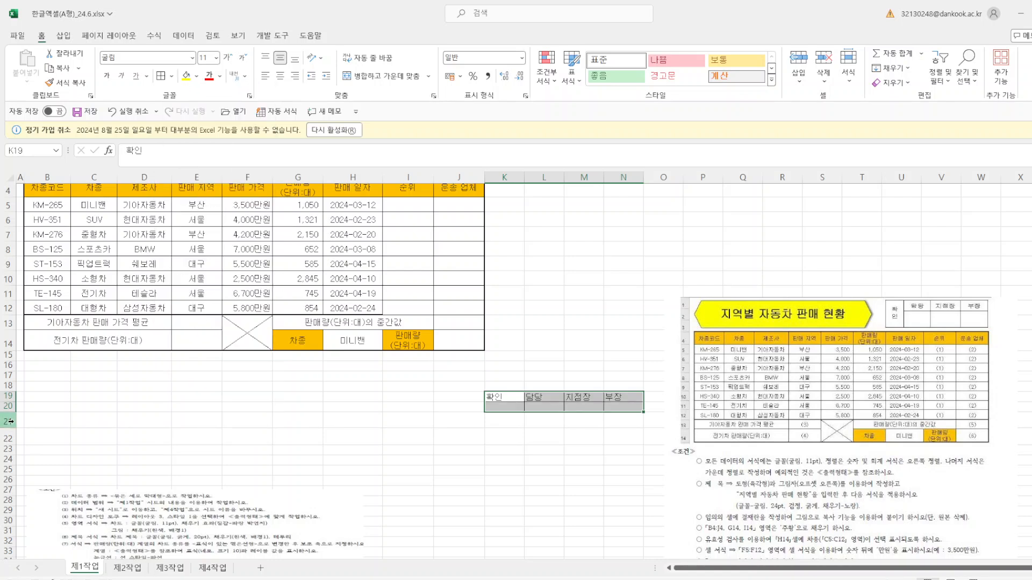
left_click_drag(10, 410, 11, 428)
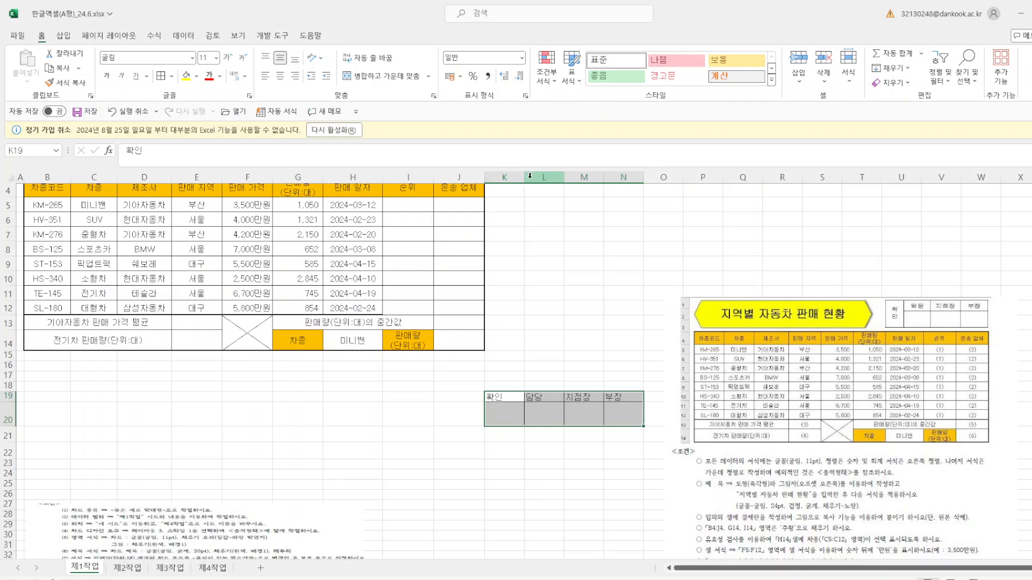
left_click_drag(524, 178, 511, 185)
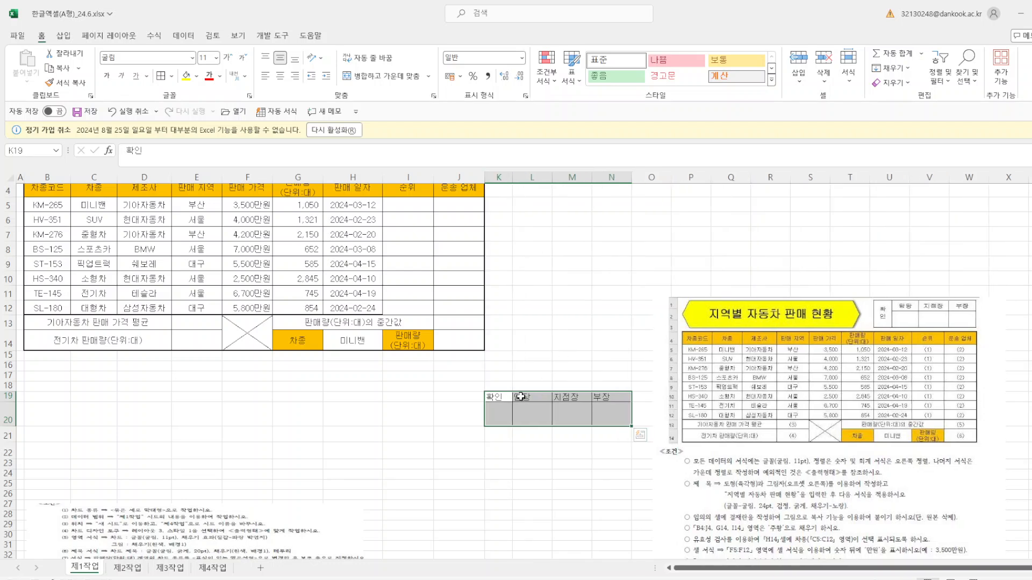
Step: Merge and center K19:K20 with vertically stacked text, and center the labels in L19:N19 horizontally
left_click_drag(494, 398, 497, 414)
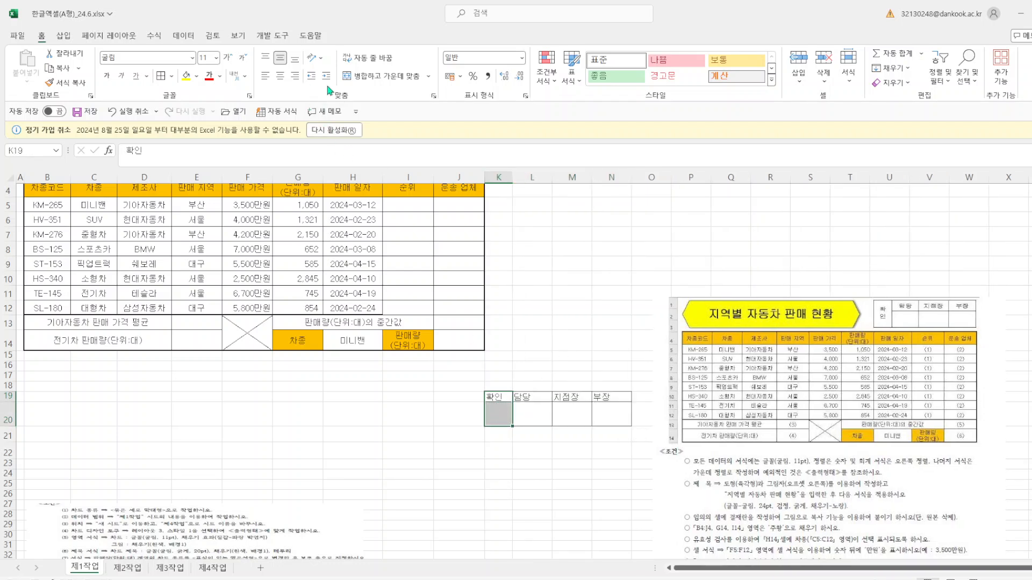
left_click(383, 76)
right_click(501, 412)
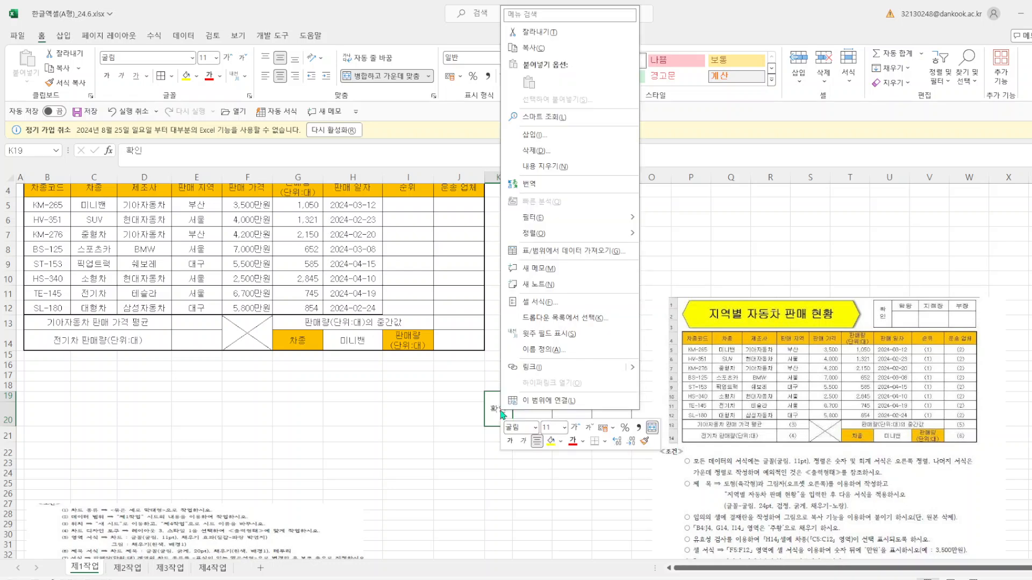
left_click(541, 302)
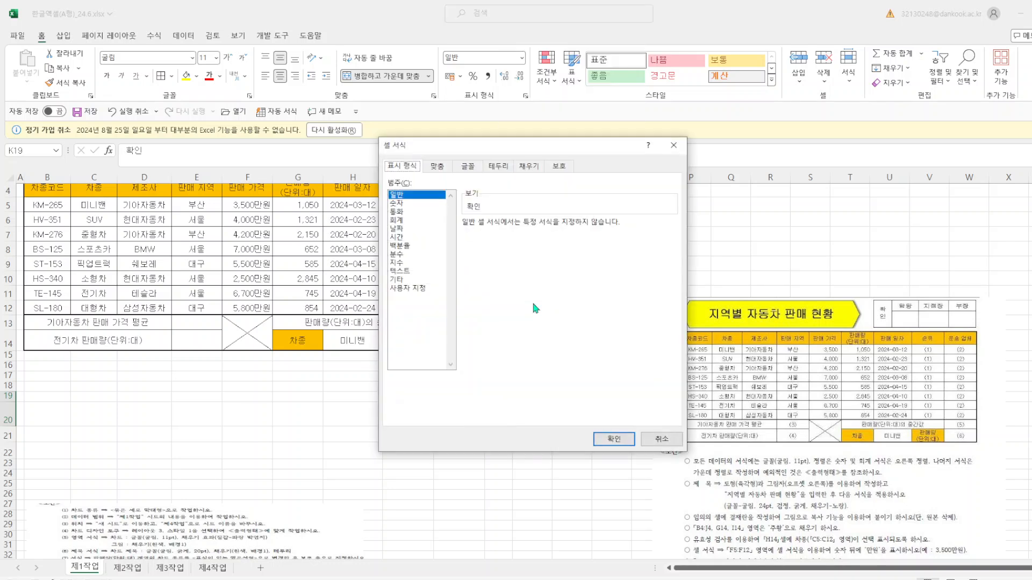
left_click(437, 166)
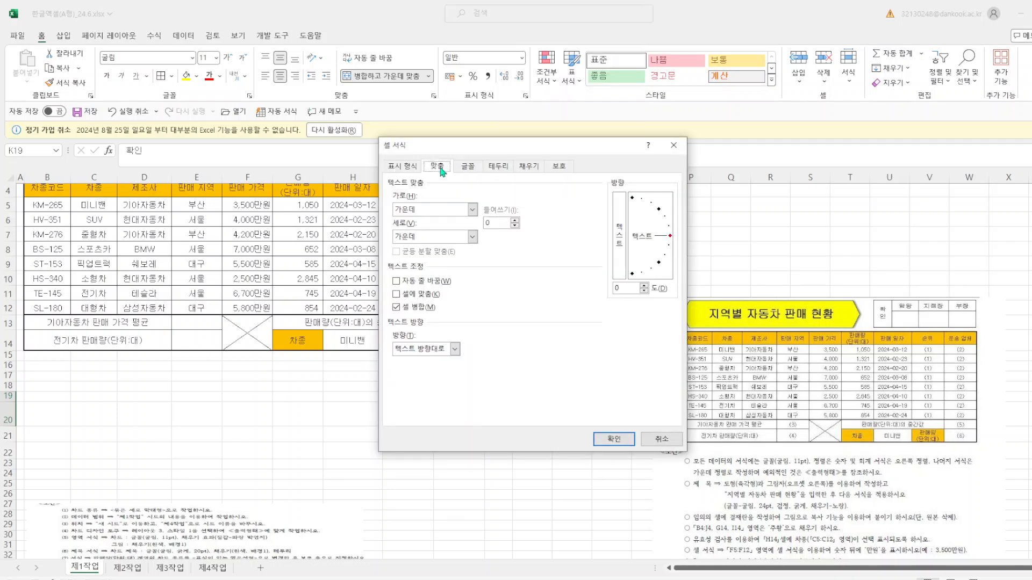
left_click(620, 246)
left_click(614, 439)
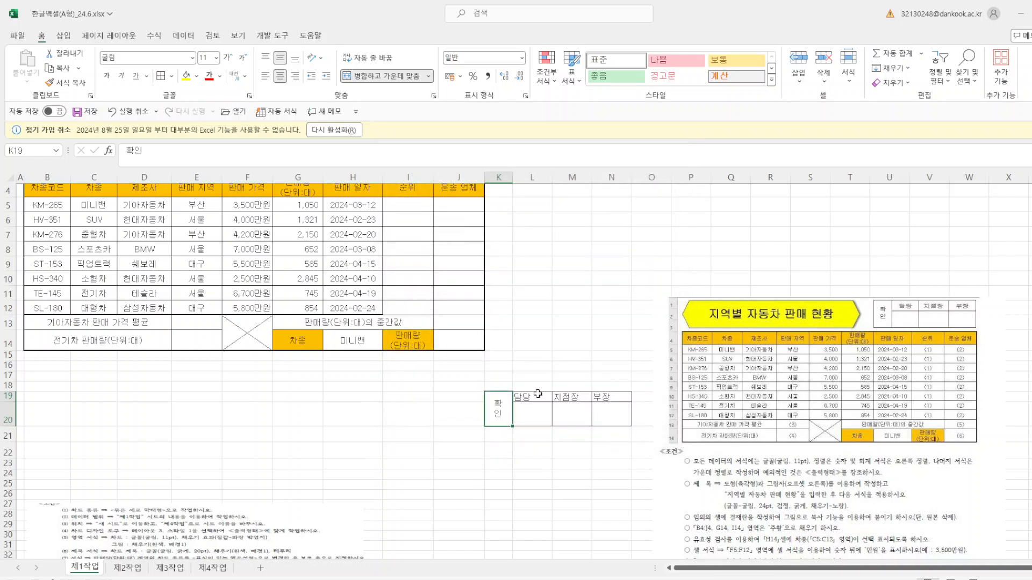
left_click_drag(529, 396, 610, 397)
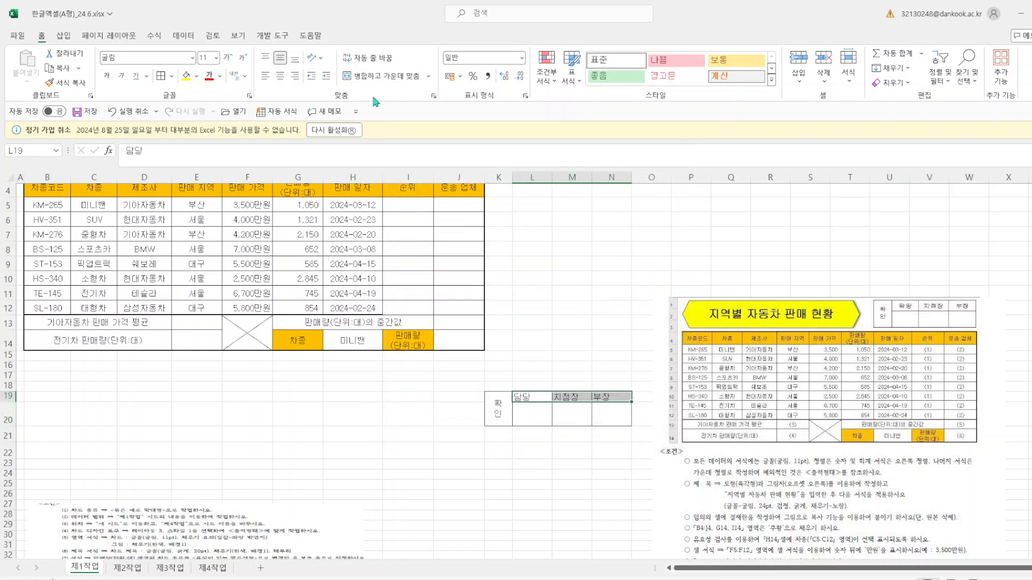
left_click(280, 78)
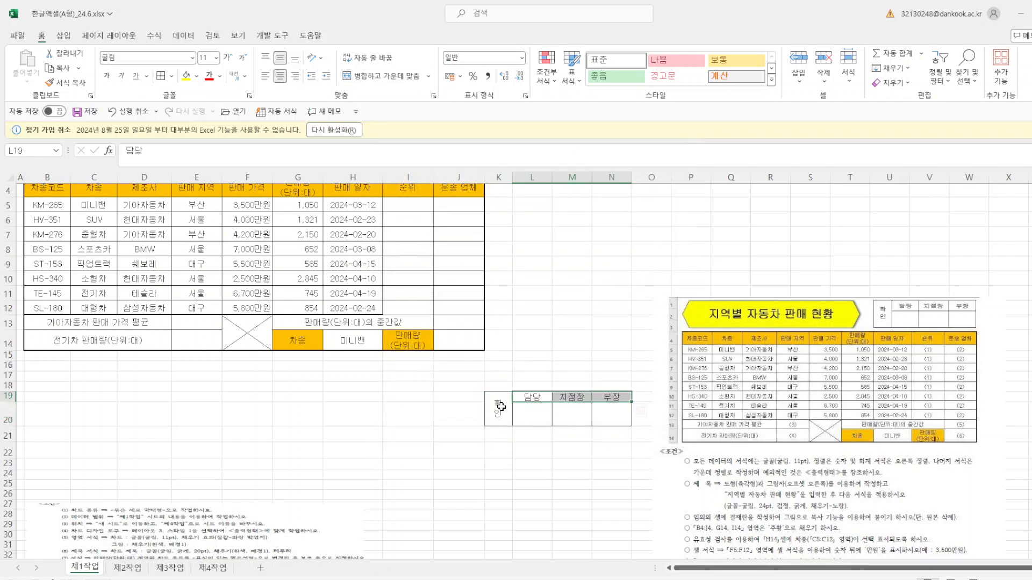
Step: Copy the approval box K19:N20 as a picture, as shown on screen, and paste it at cell L2
left_click_drag(501, 407, 613, 412)
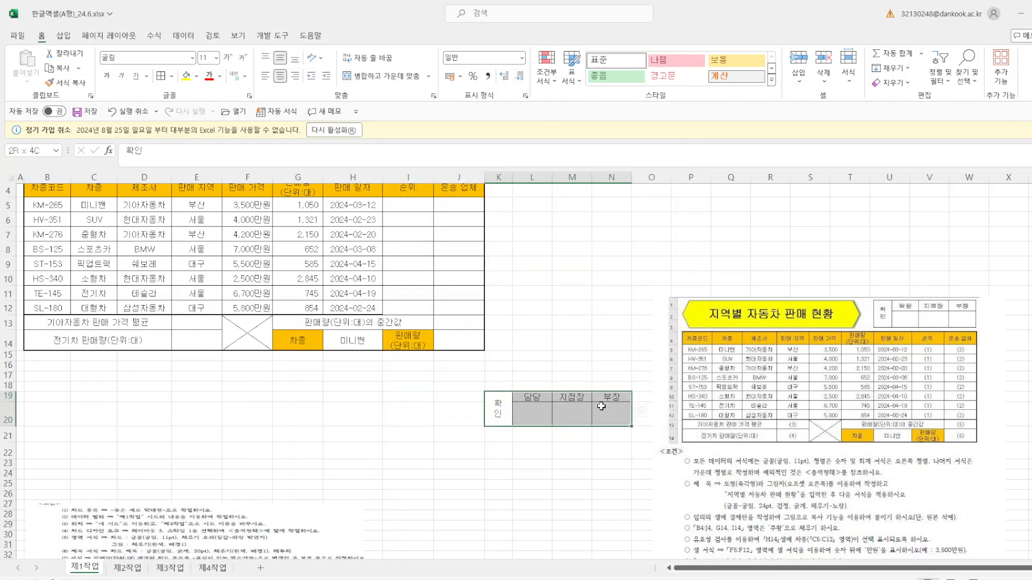
left_click(79, 69)
left_click(94, 101)
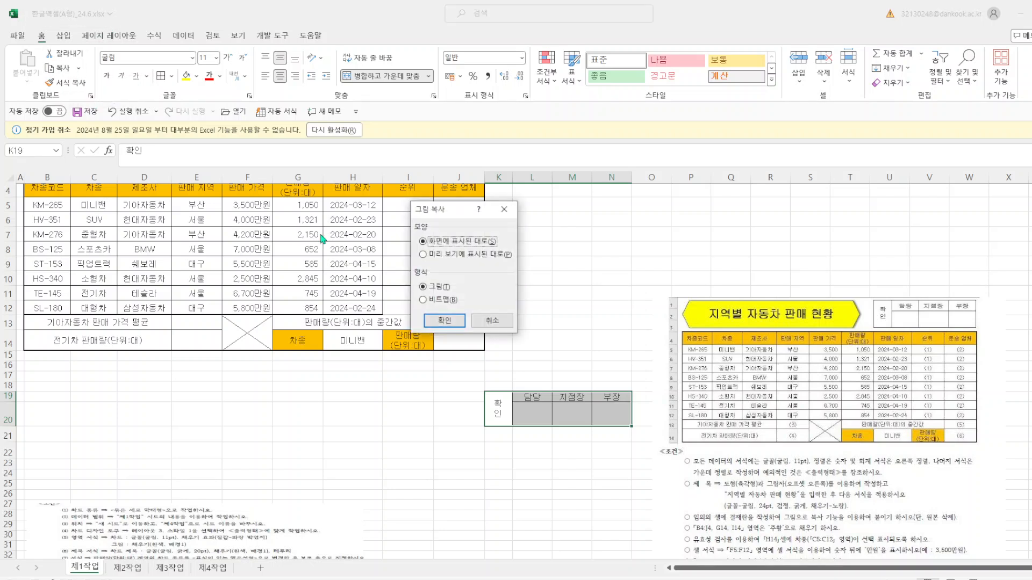
left_click(444, 322)
scroll(481, 302, "up", 1)
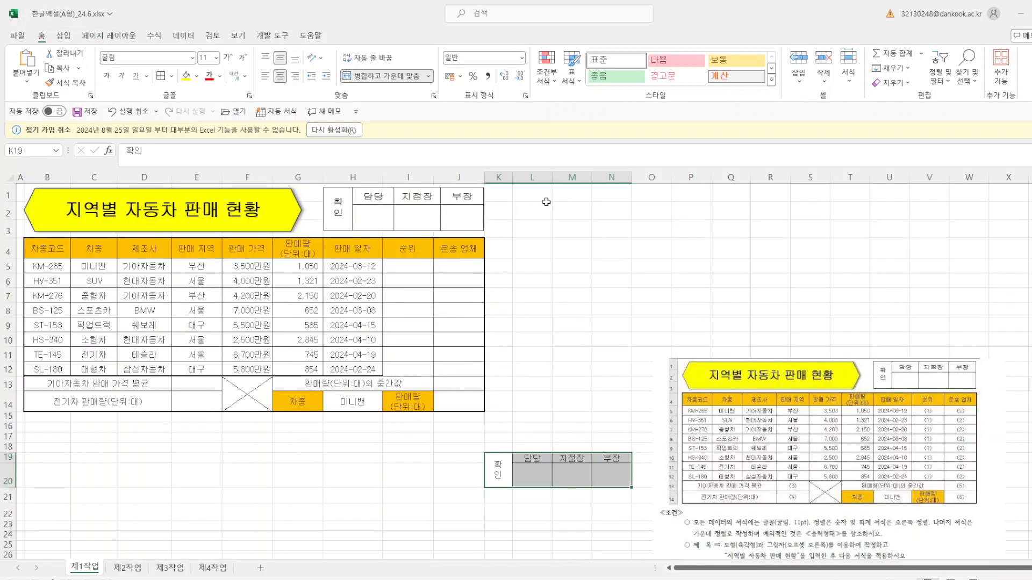
left_click(517, 207)
right_click(517, 207)
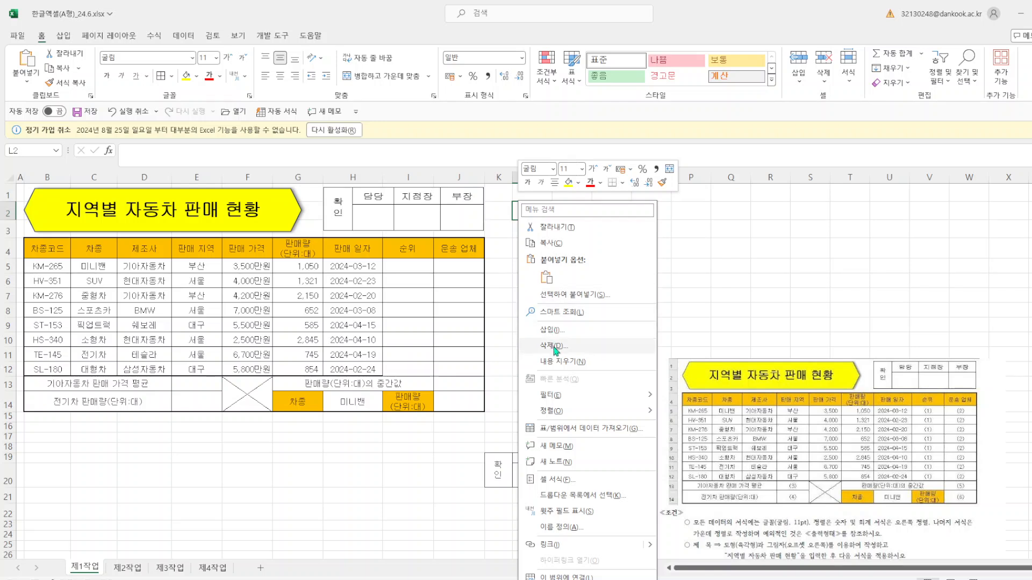
left_click(547, 277)
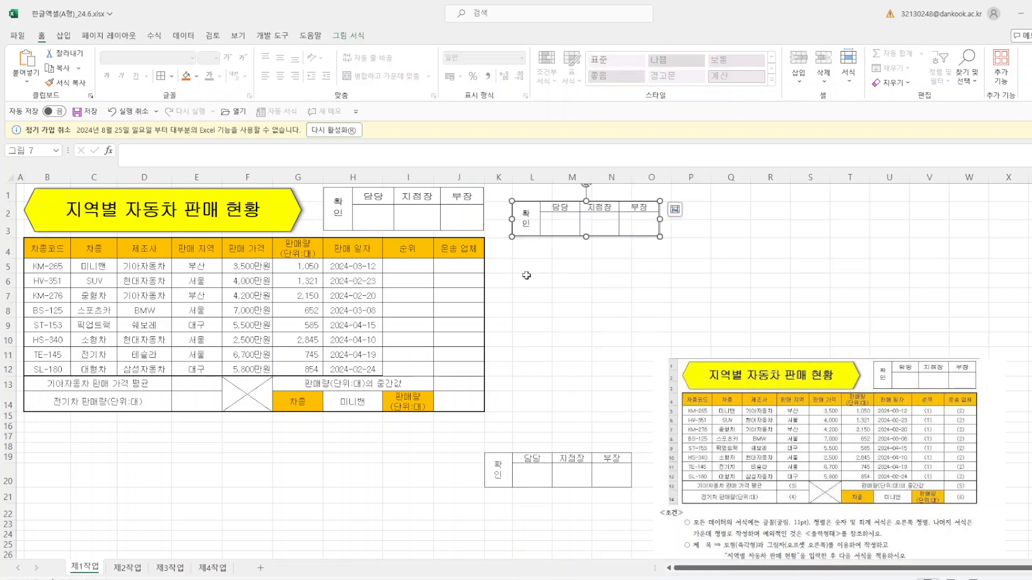
Step: Move the original approval picture out and back beside the title, and shift the pasted copy aside and delete it
left_click(413, 215)
left_click_drag(413, 215, 534, 311)
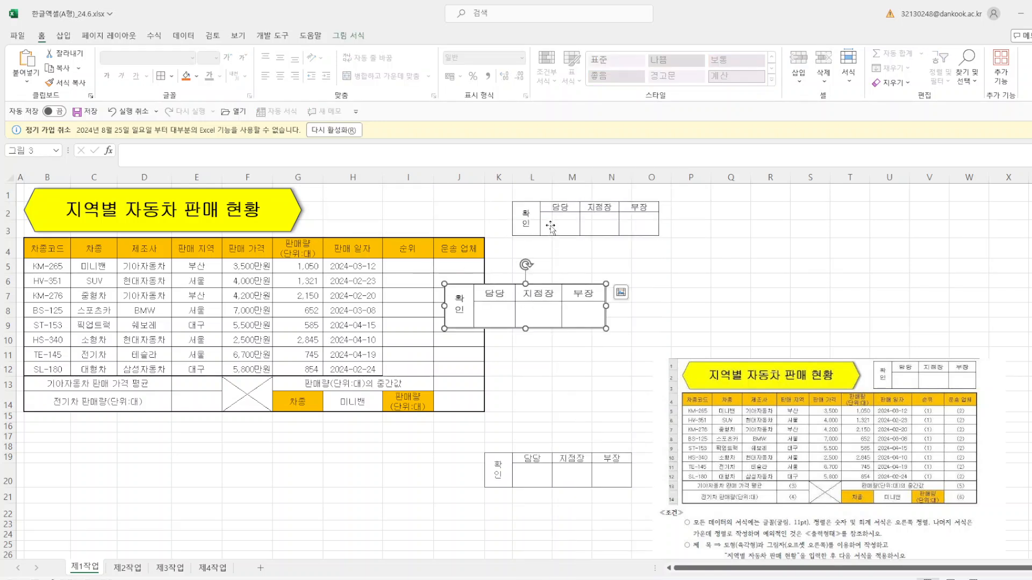
left_click_drag(550, 227, 670, 209)
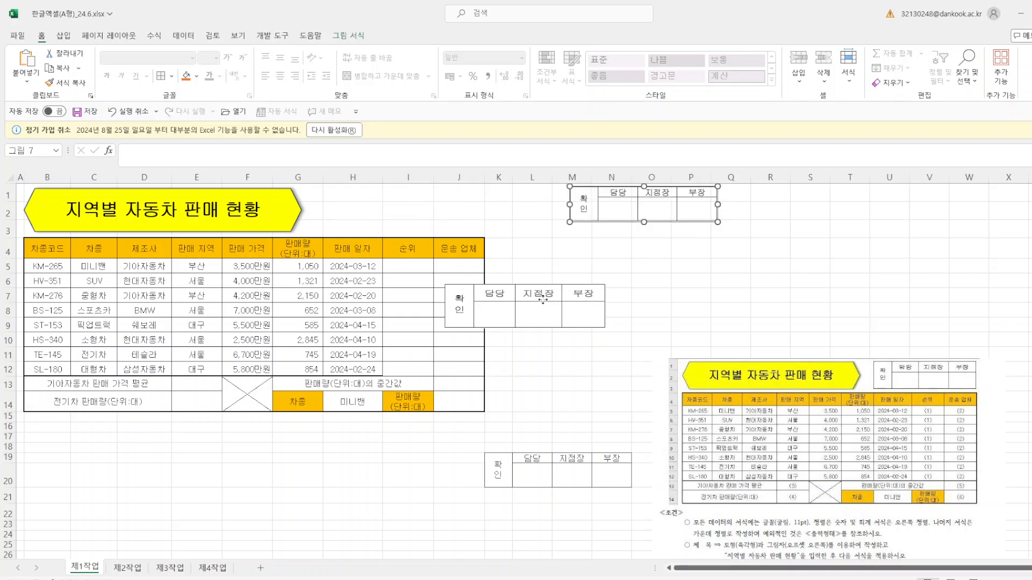
left_click_drag(536, 301, 415, 205)
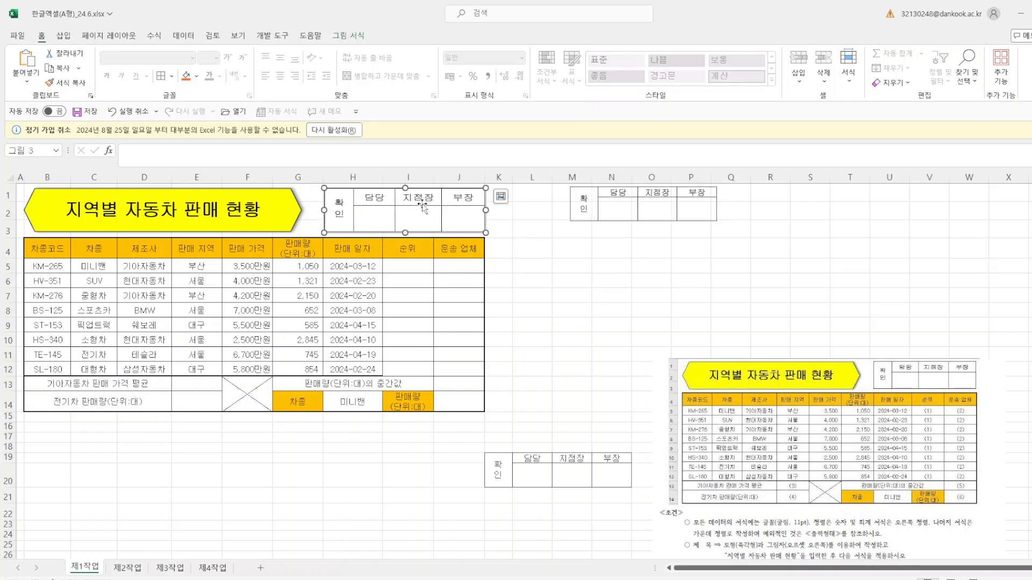
left_click(673, 214)
key("Delete")
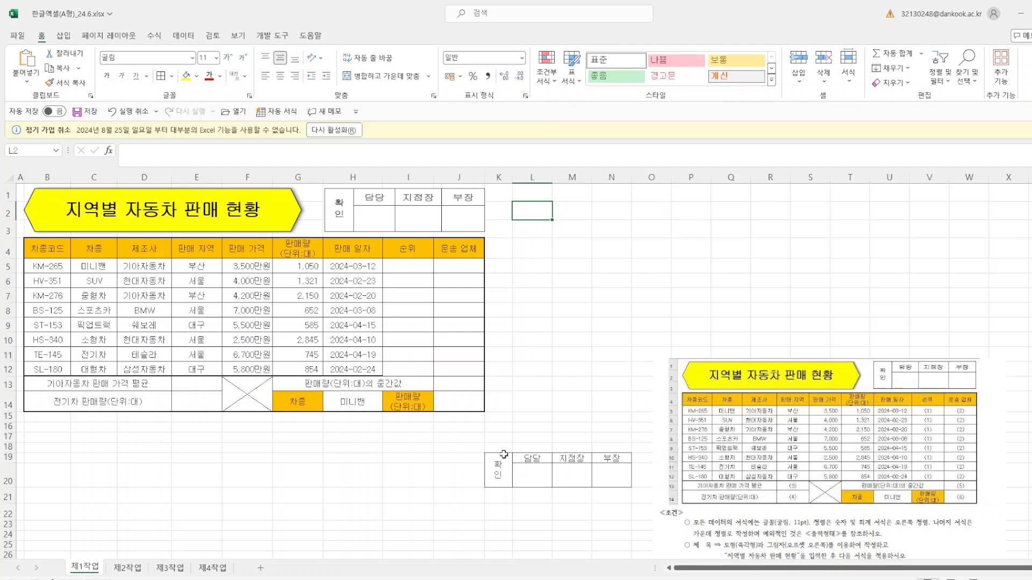
Step: Delete columns K to N with the source approval cells, and move the instructions picture back up beside the table
left_click_drag(492, 172, 611, 173)
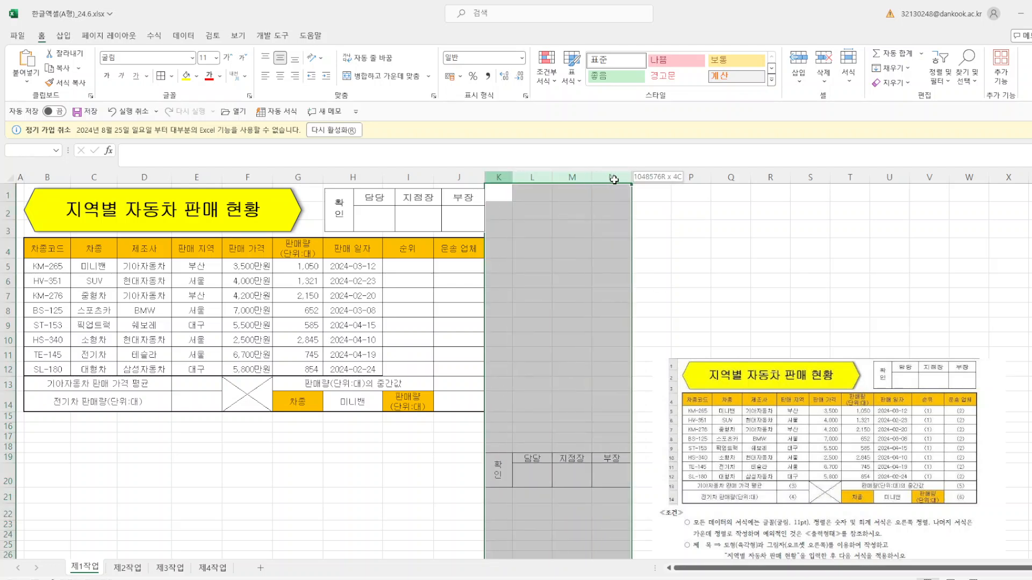
right_click(612, 183)
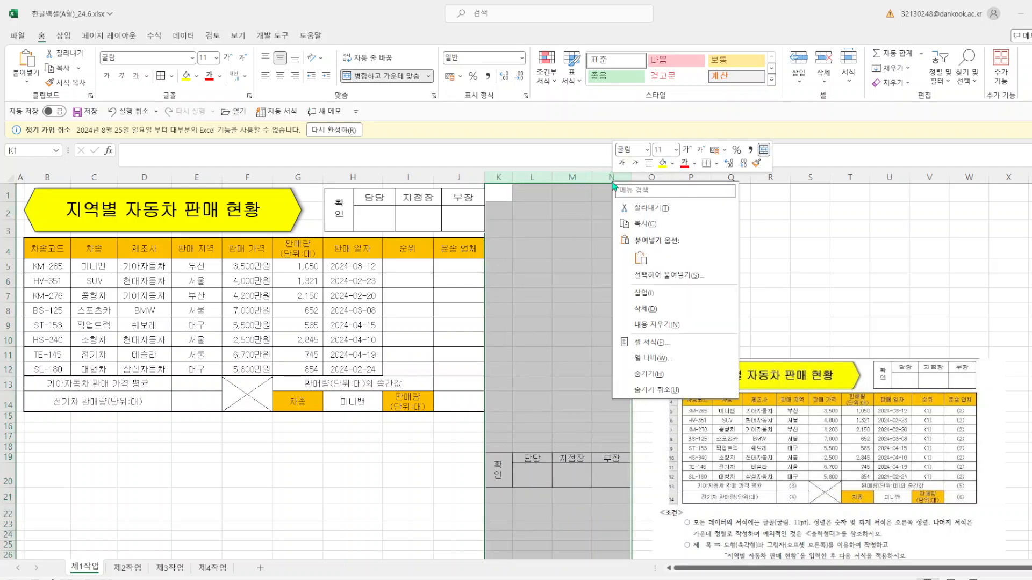
left_click(659, 308)
left_click(776, 272)
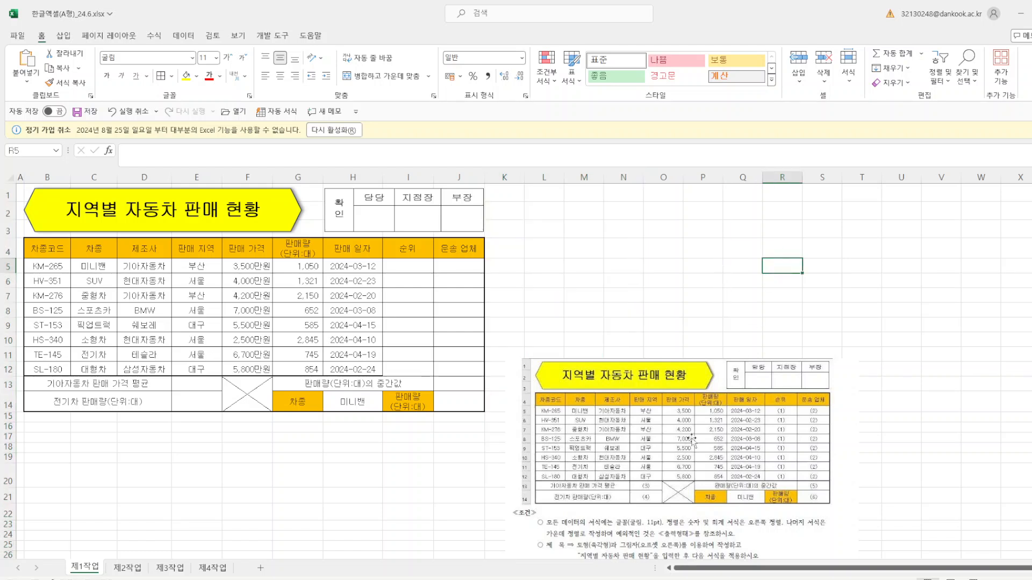
left_click_drag(692, 441, 704, 291)
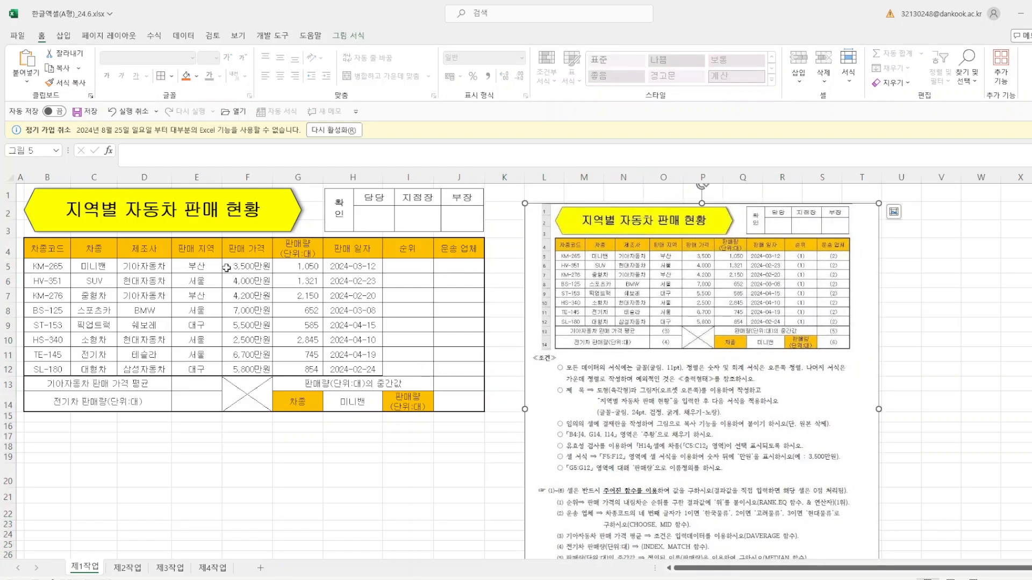
Step: Reset the sale prices in F5:F12 to the General (일반) number format
left_click_drag(226, 268, 237, 371)
right_click(238, 377)
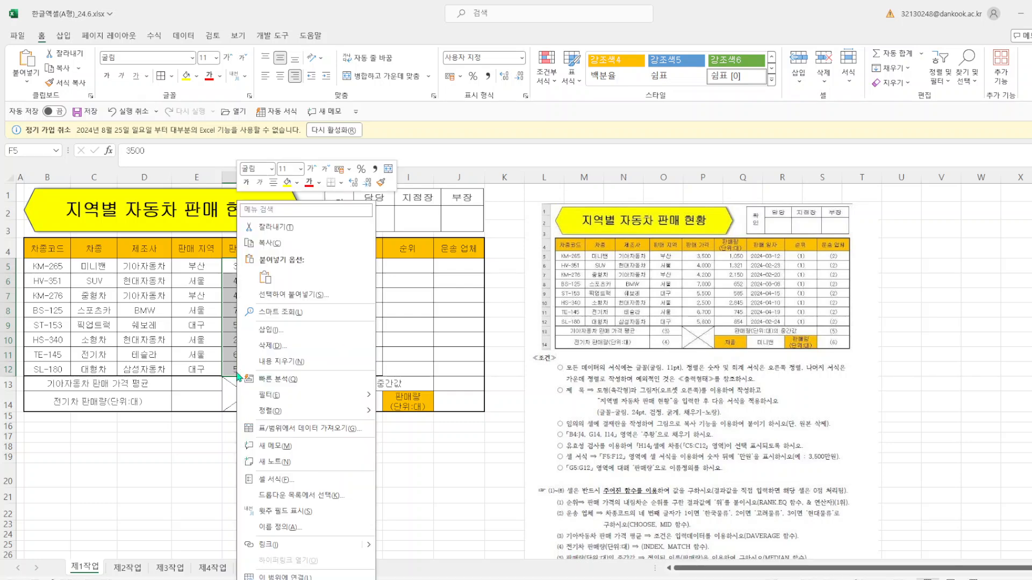
left_click(277, 479)
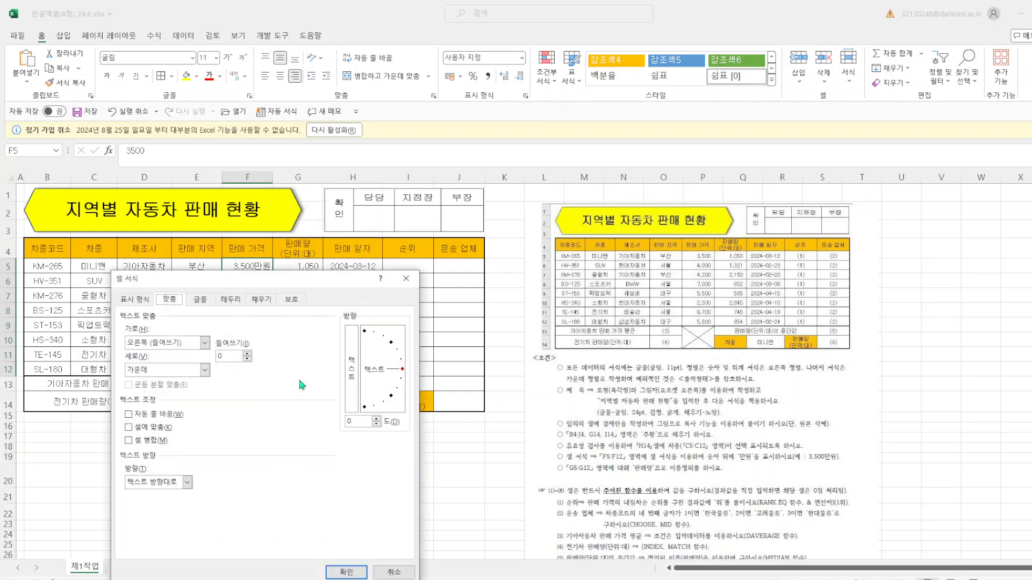
left_click(134, 299)
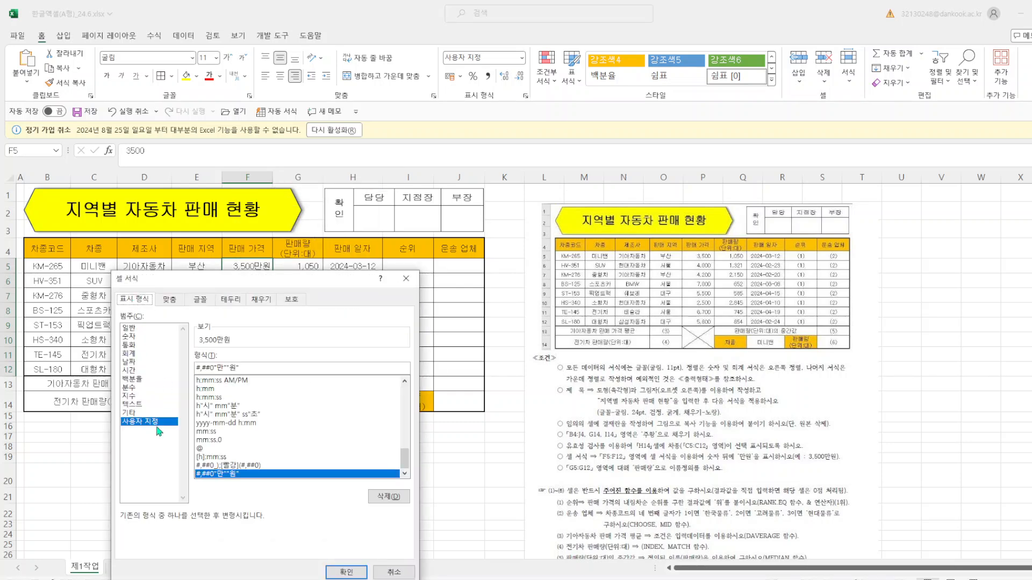
left_click(138, 327)
left_click(346, 572)
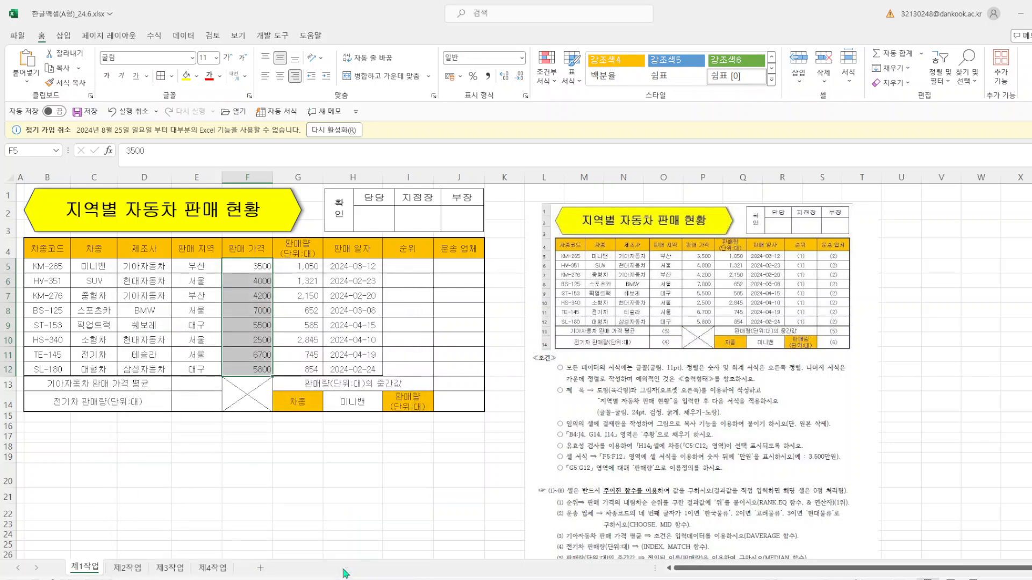
Step: Apply the custom number format #,##0만원 to the sale prices in F5:F12
right_click(255, 358)
left_click(323, 476)
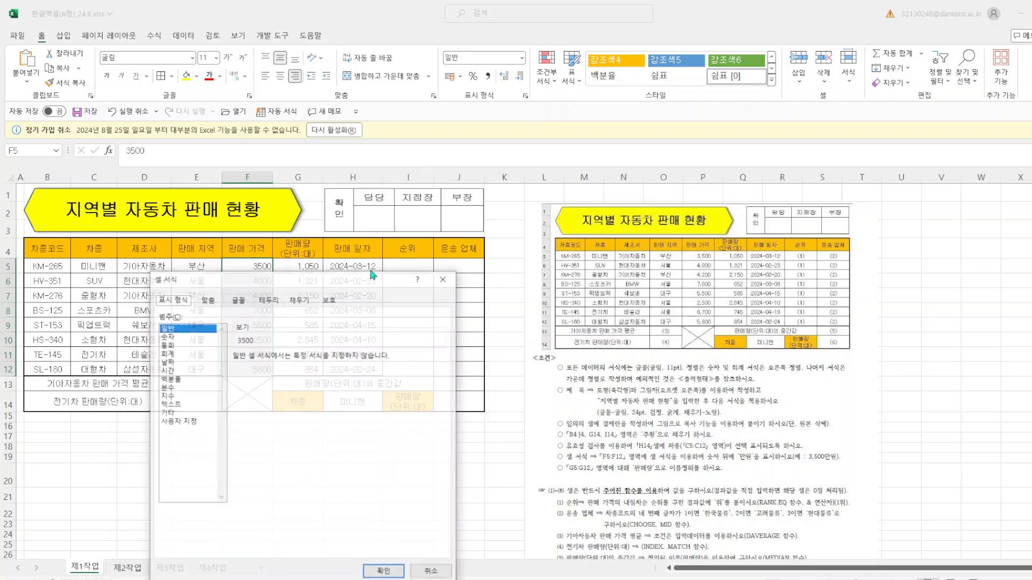
left_click(193, 424)
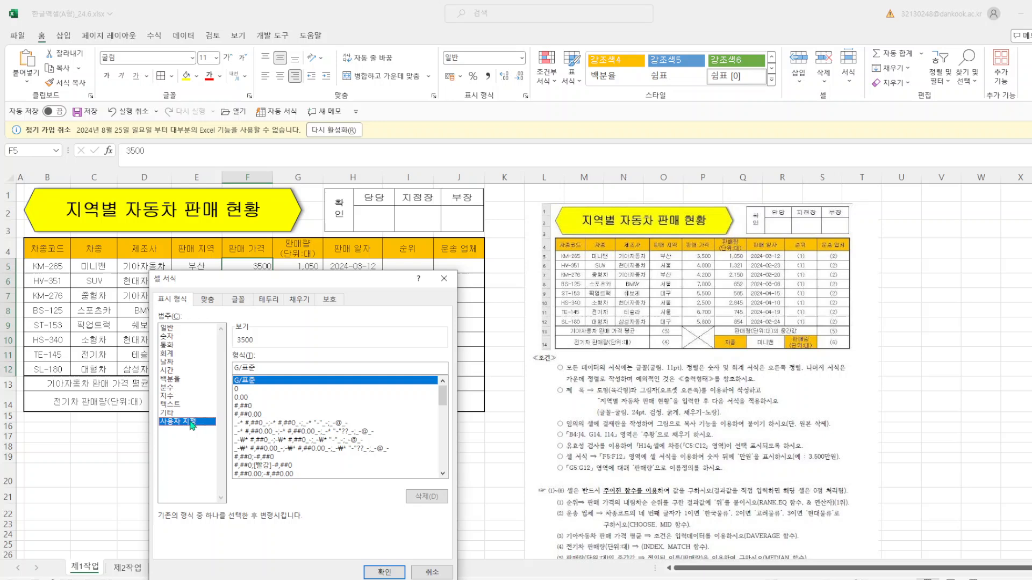
left_click(258, 406)
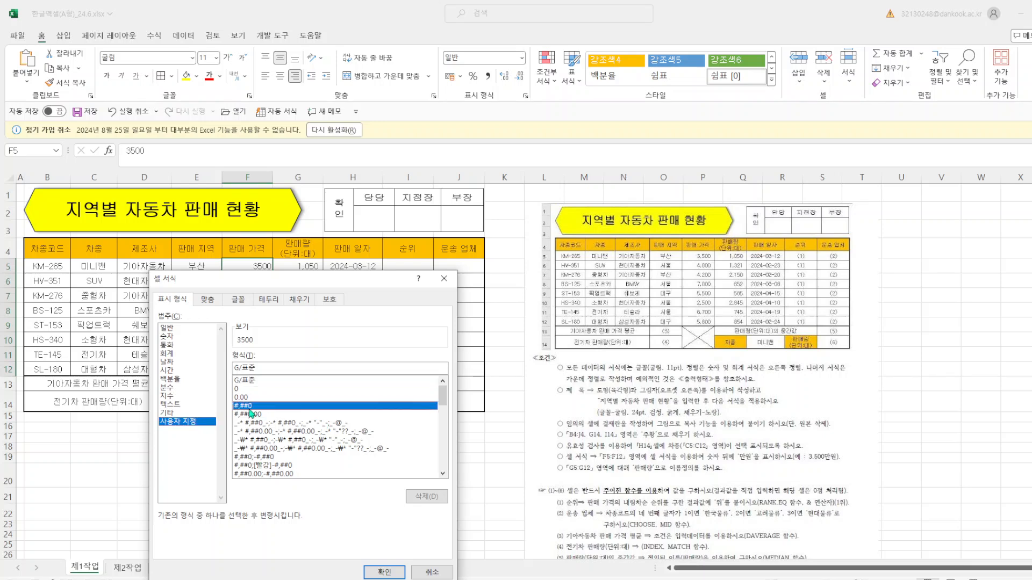
left_click(261, 368)
type("ㅁ")
type("만원")
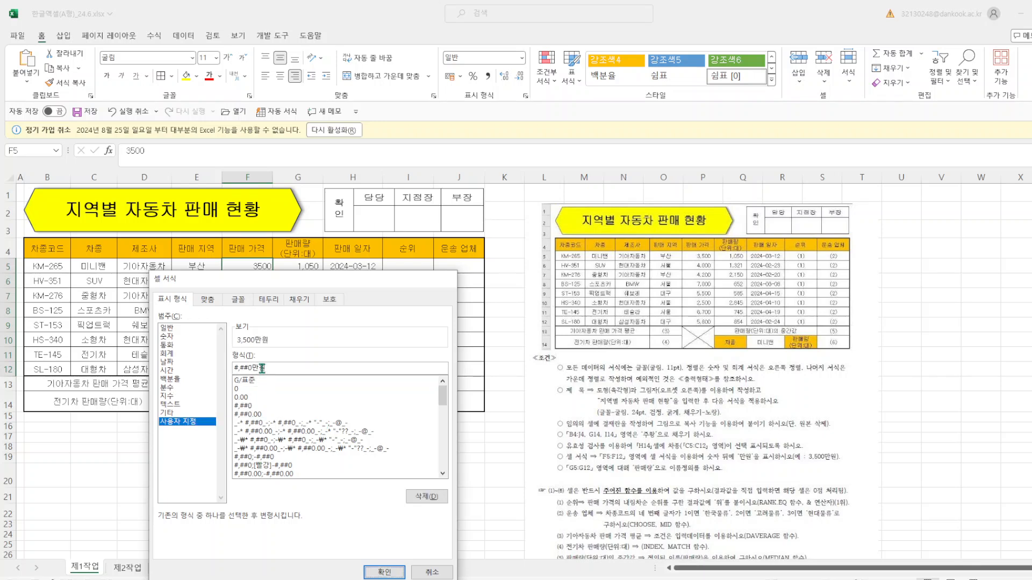
key("Return")
left_click(400, 478)
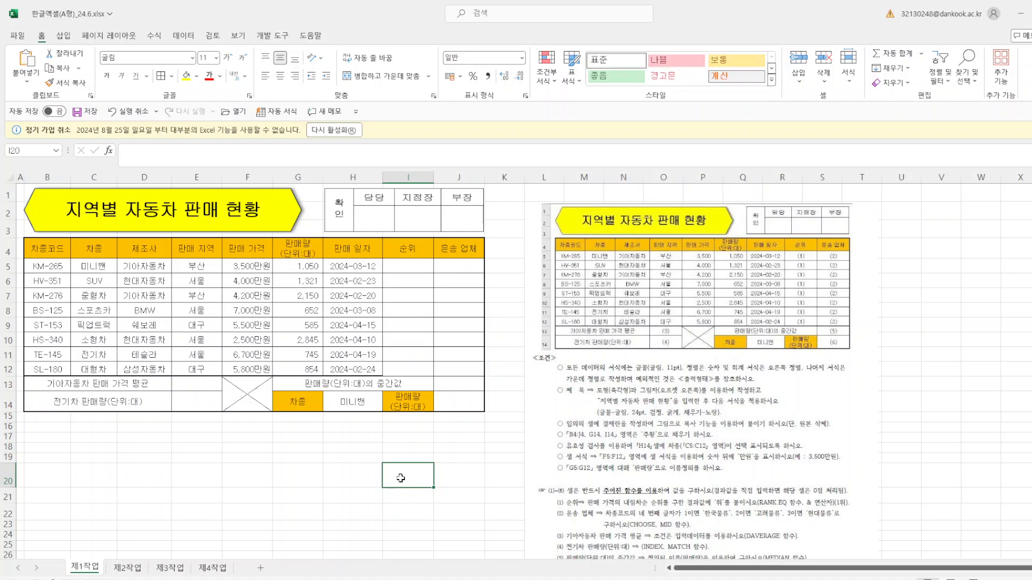
Step: Re-enter =$C$5:$C$12 as the source of H14's list validation, and choose 미니밴 from the cell's dropdown
left_click(357, 403)
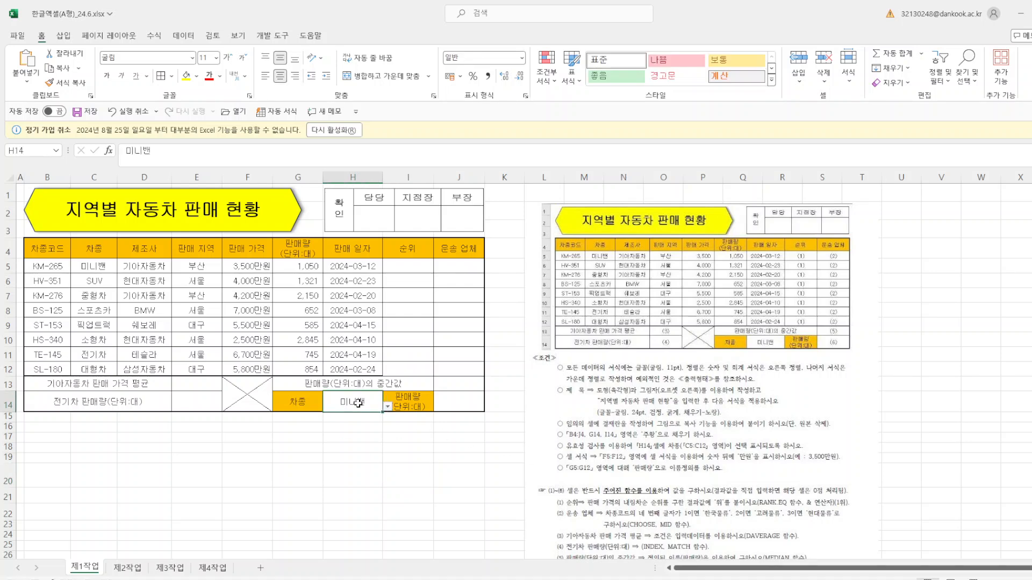
left_click(183, 36)
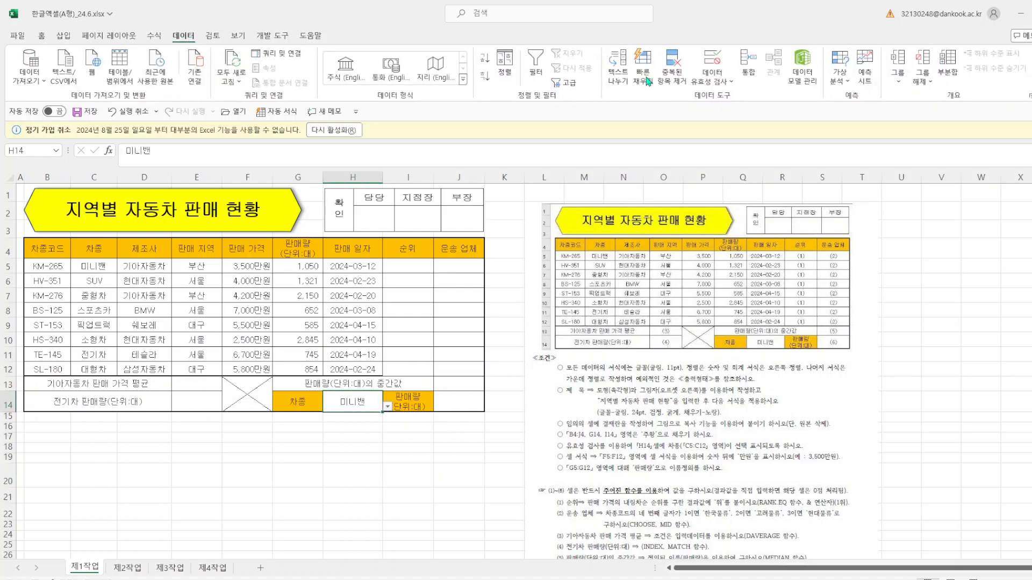
left_click(712, 60)
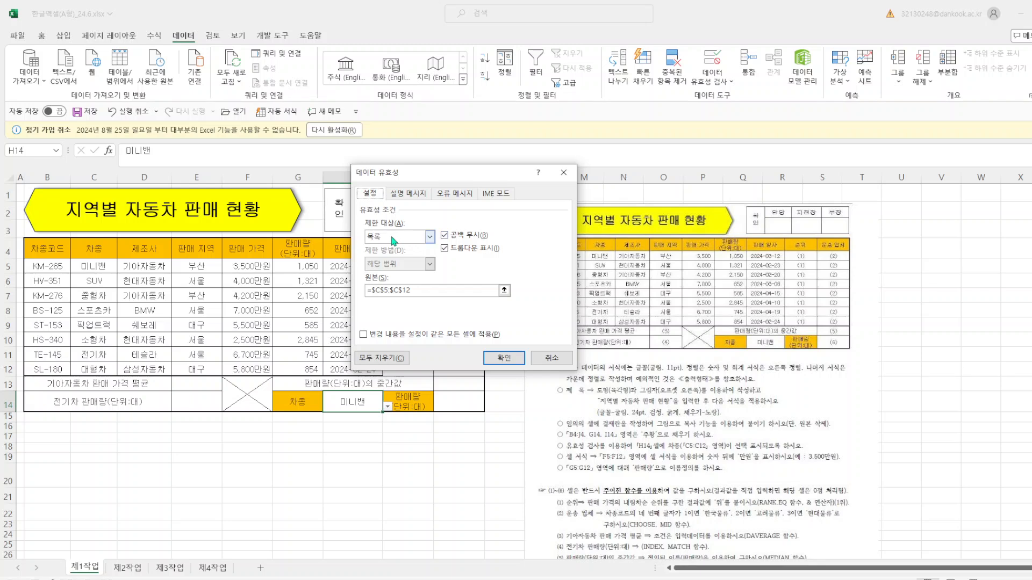
left_click_drag(419, 290, 298, 270)
key("BackSpace")
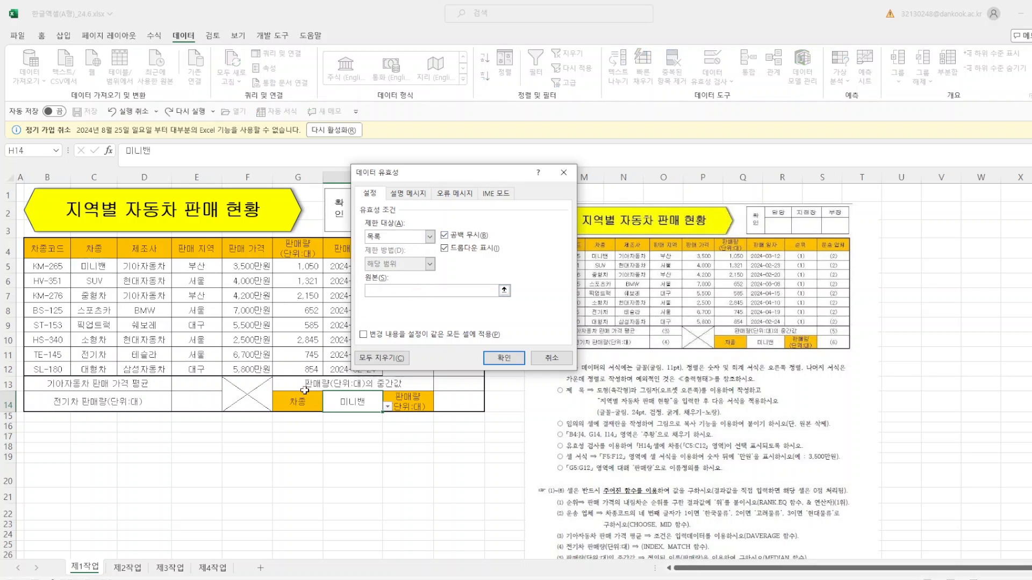
left_click_drag(107, 264, 102, 370)
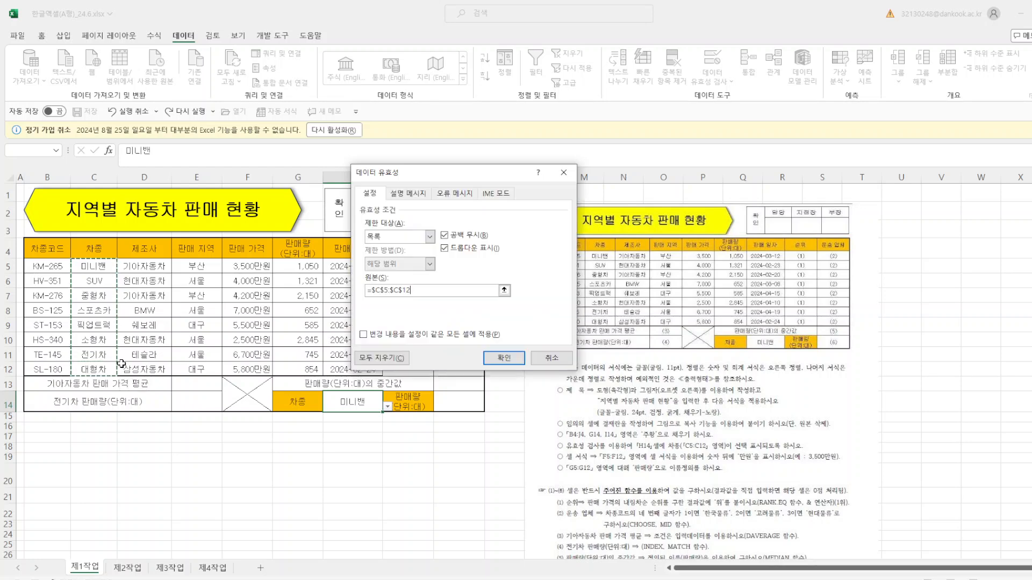
left_click(505, 357)
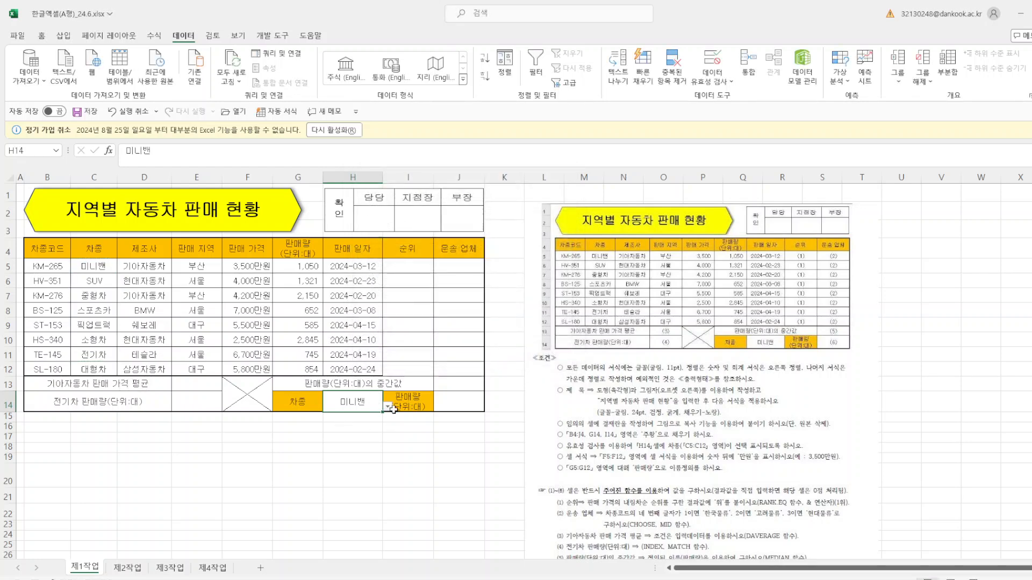
left_click(388, 409)
left_click(349, 421)
left_click(442, 453)
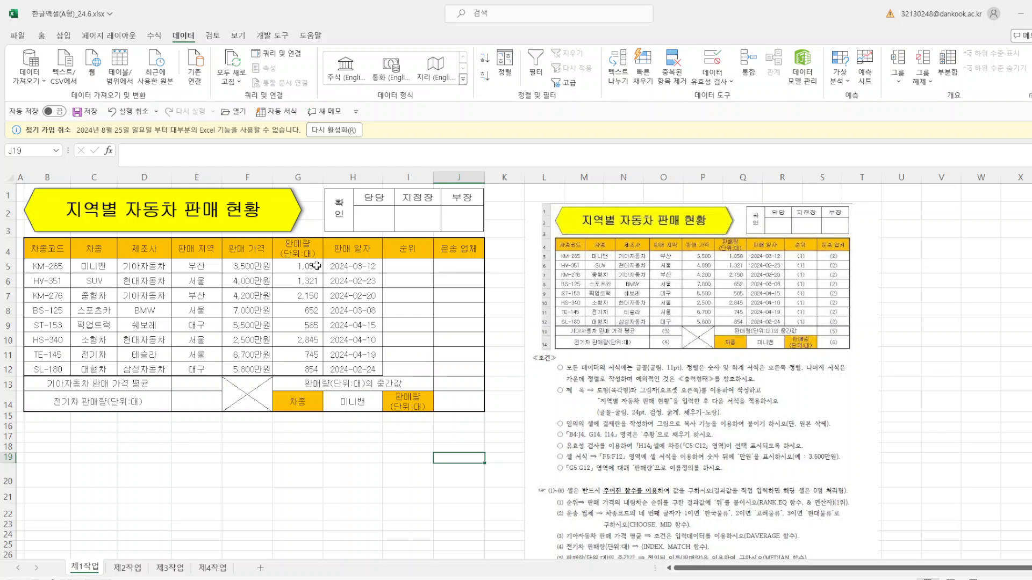
Step: Check the defined name of the sales volume range G5:G12
left_click_drag(316, 266, 313, 369)
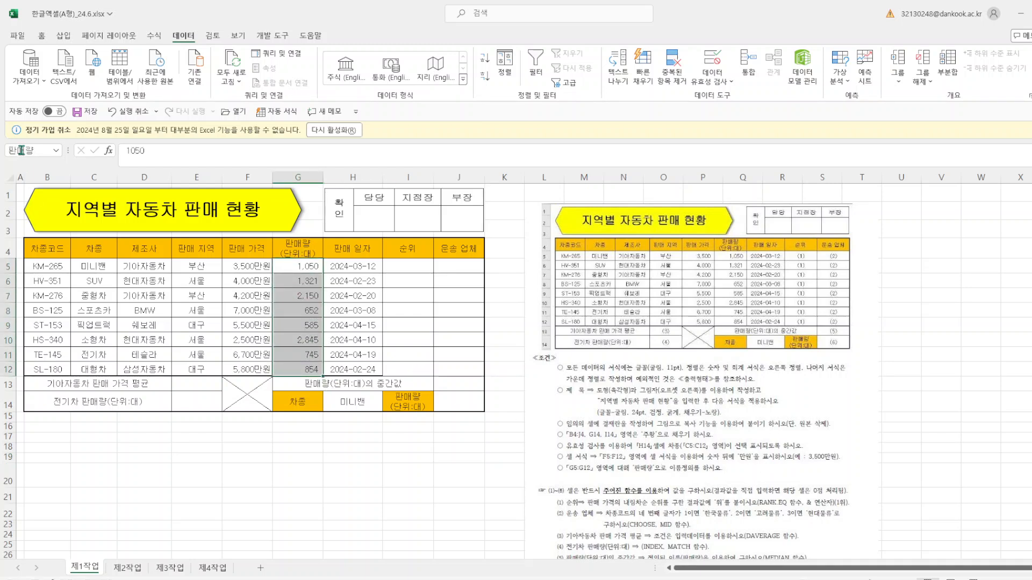
left_click(396, 473)
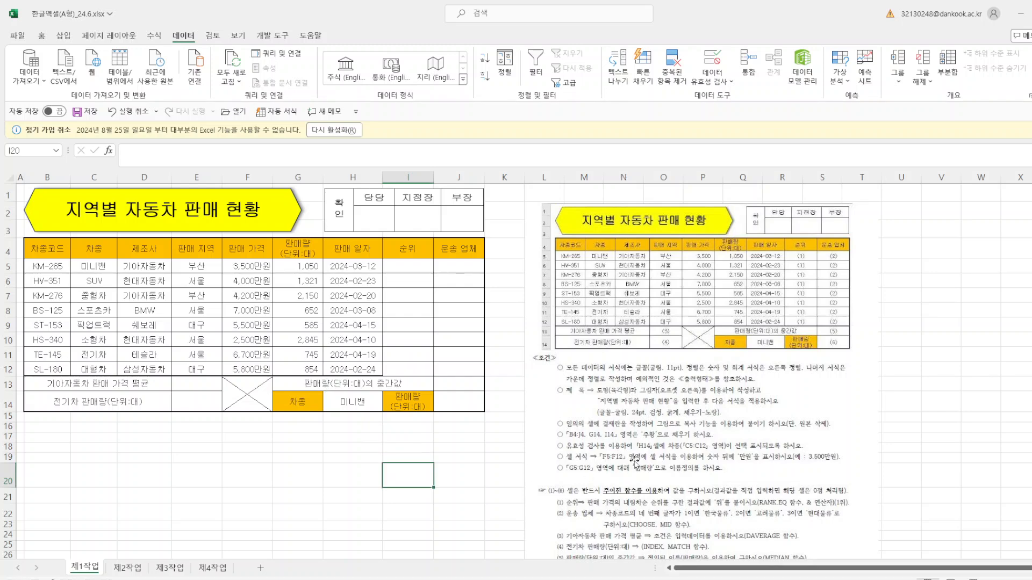
Step: Crop the instructions picture down to the function instructions, and place it beside the table stretched to about 8.73 cm high
left_click(698, 321)
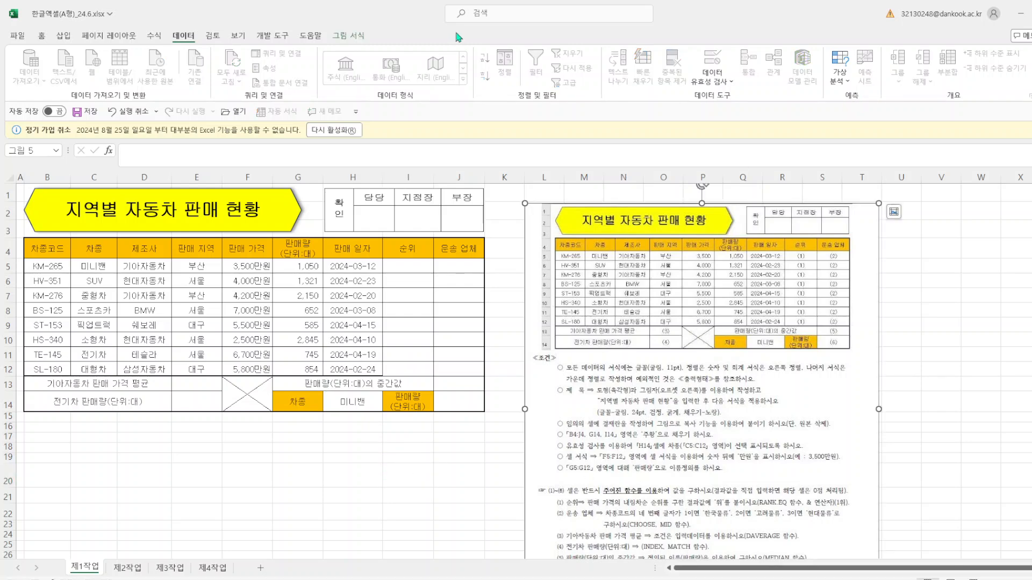
left_click(359, 38)
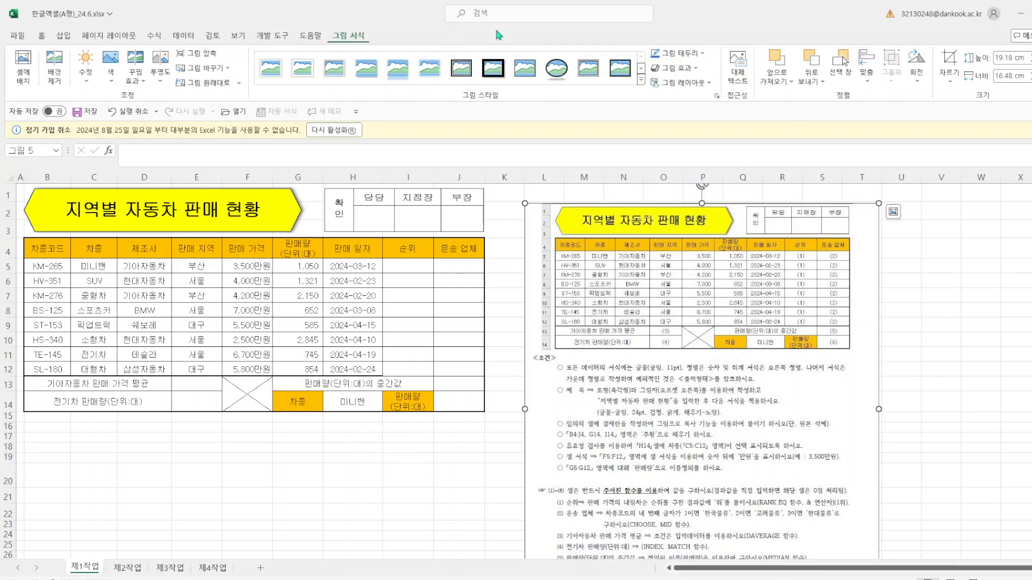
left_click(955, 64)
left_click_drag(702, 206, 687, 472)
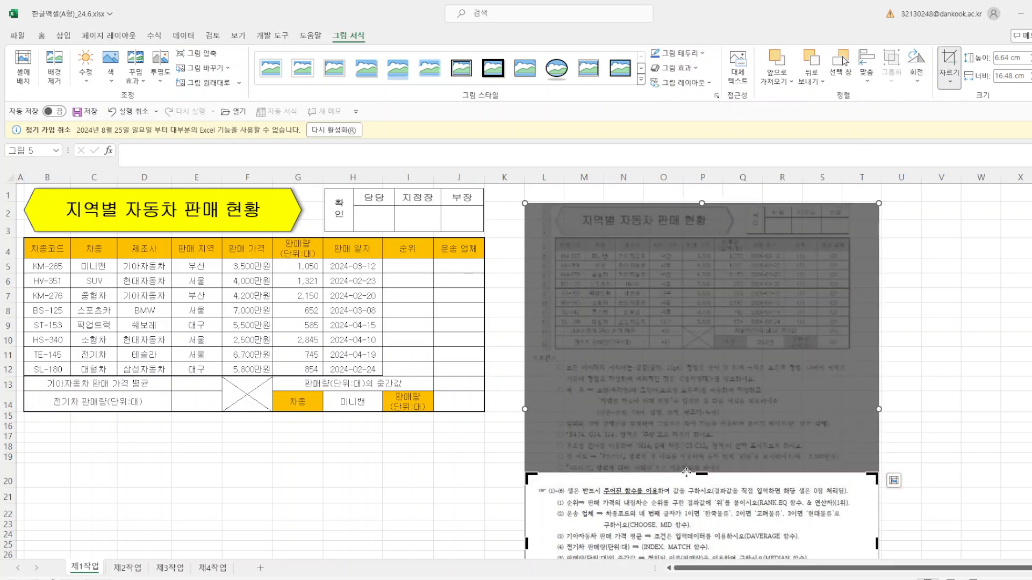
left_click(924, 372)
left_click_drag(705, 526, 690, 258)
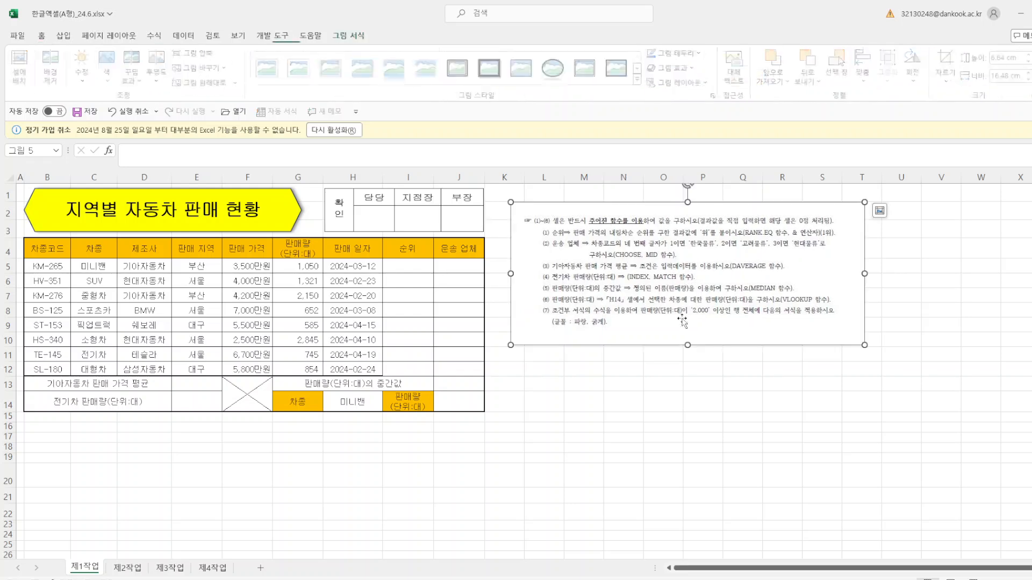
left_click_drag(687, 345, 682, 390)
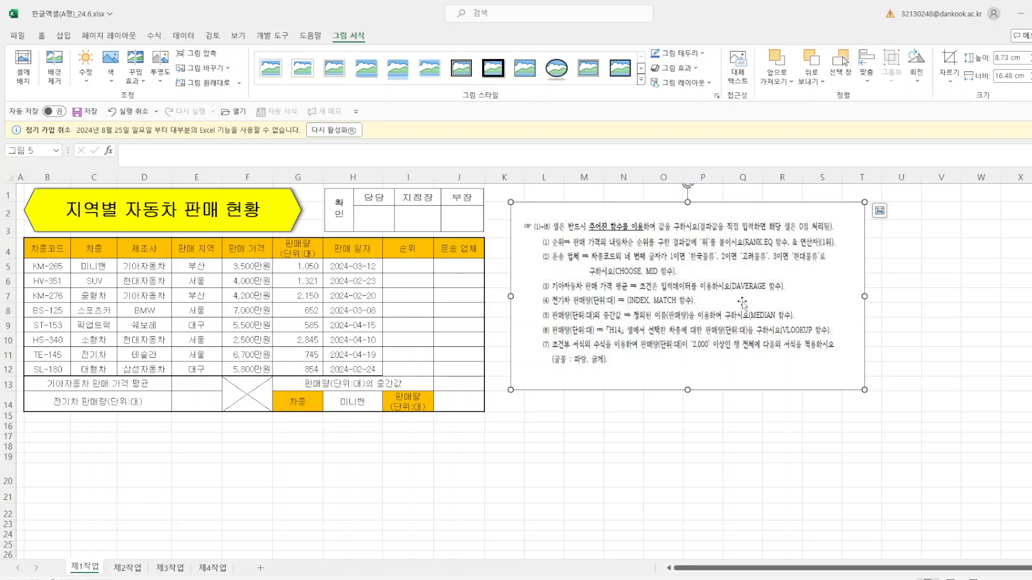
Step: Enter a RANK.EQ formula in I5 that ranks F5 within the absolute range $F$5:$F$12, leaving the order argument empty
left_click(403, 266)
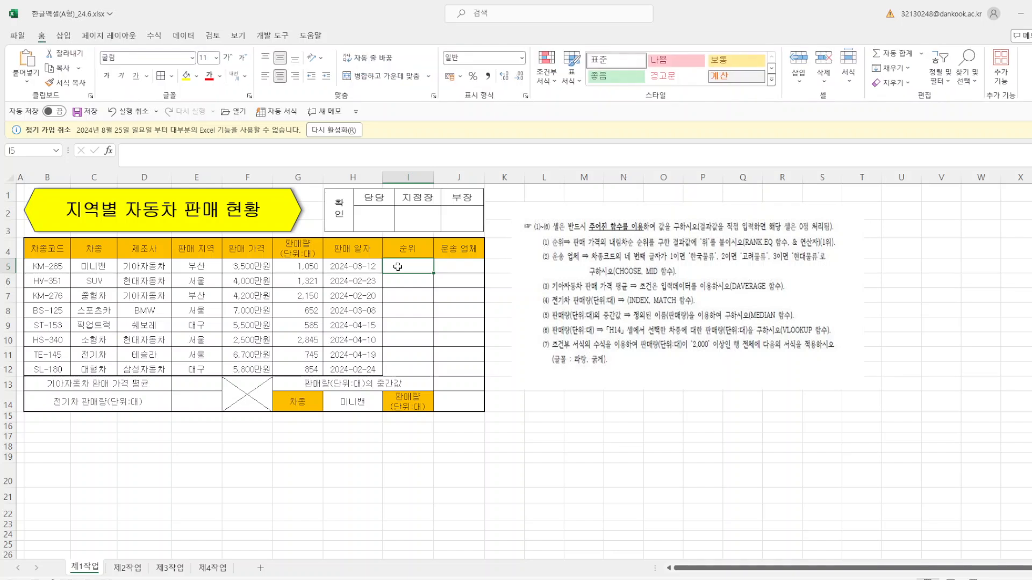
type("=")
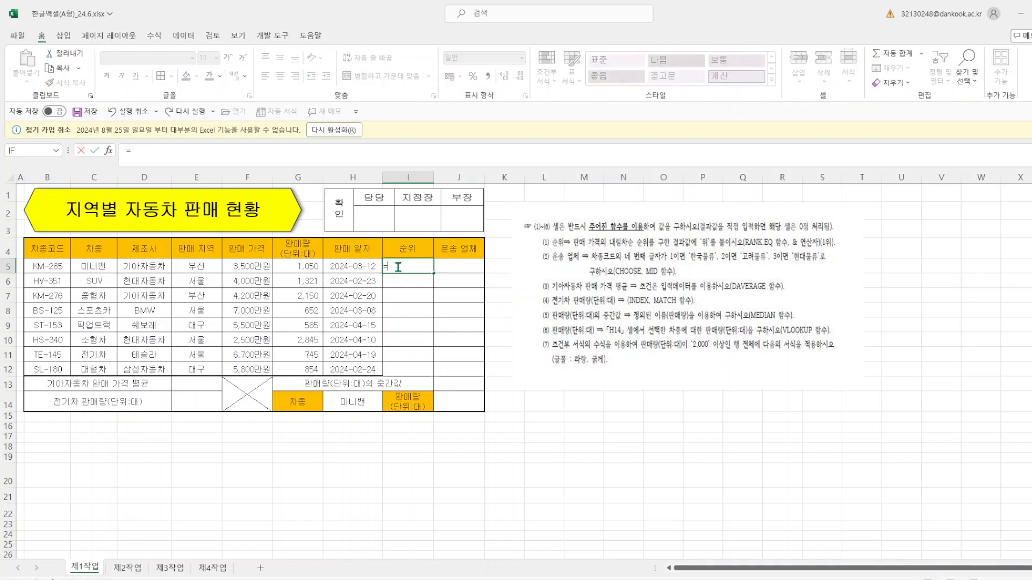
type("ㄱㅁRA")
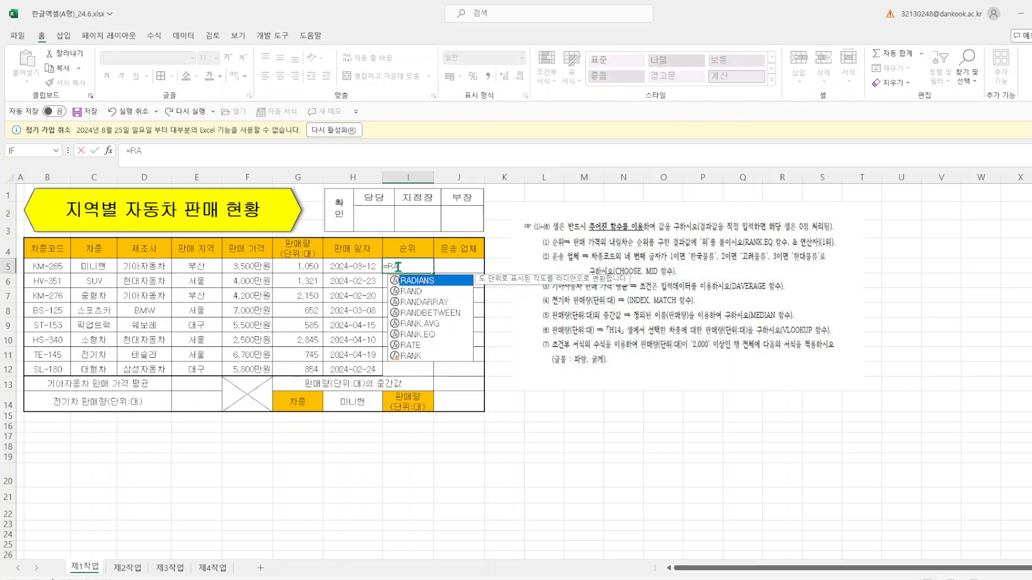
double_click(430, 335)
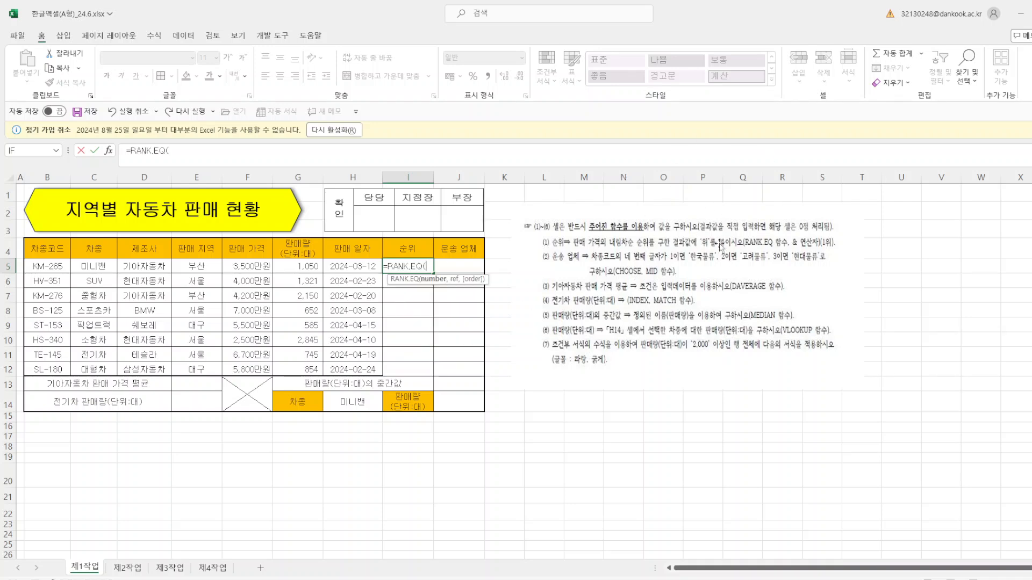
left_click(109, 151)
left_click_drag(405, 205, 594, 202)
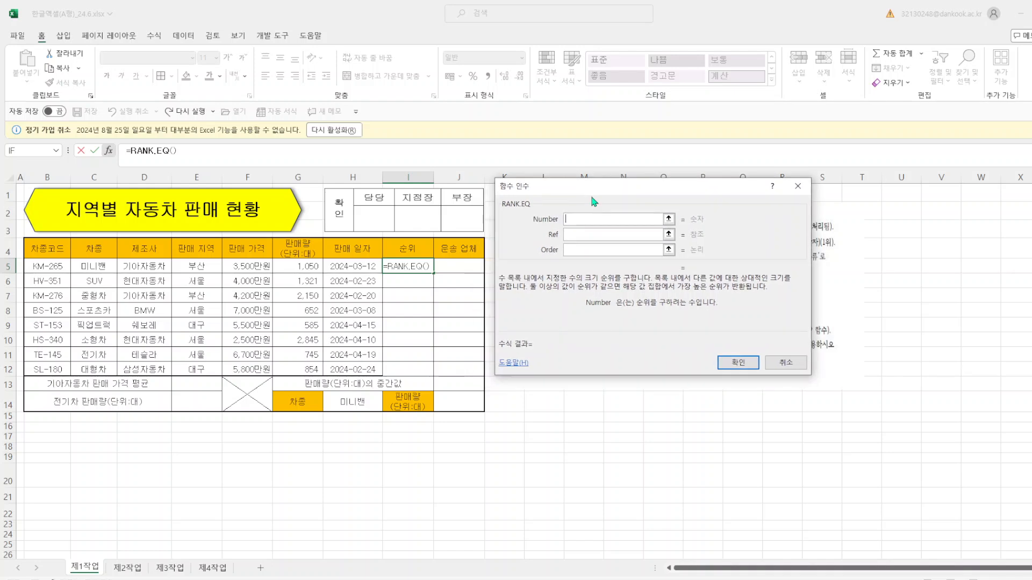
left_click(275, 267)
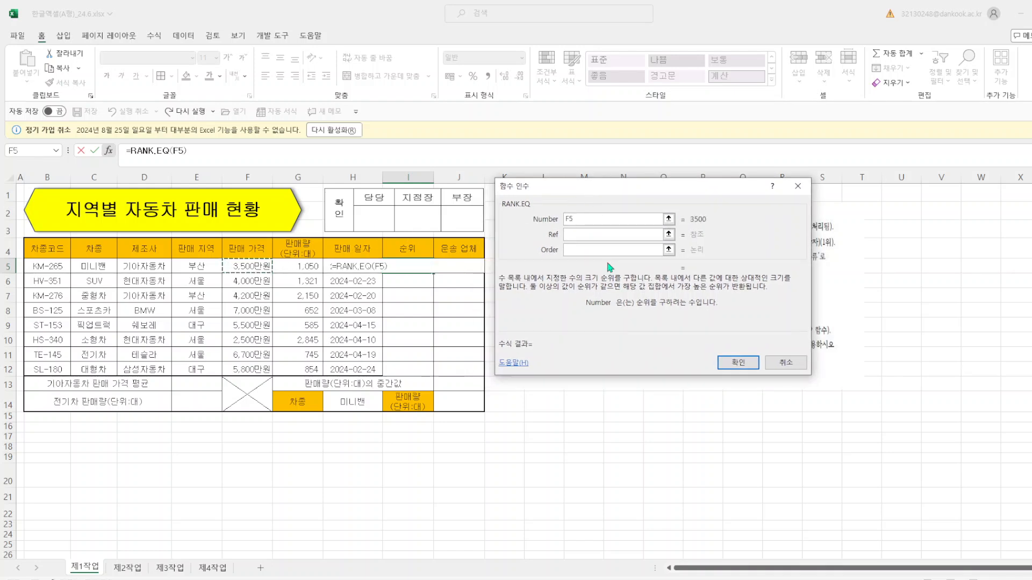
left_click(570, 235)
left_click_drag(247, 266, 256, 368)
key("F4")
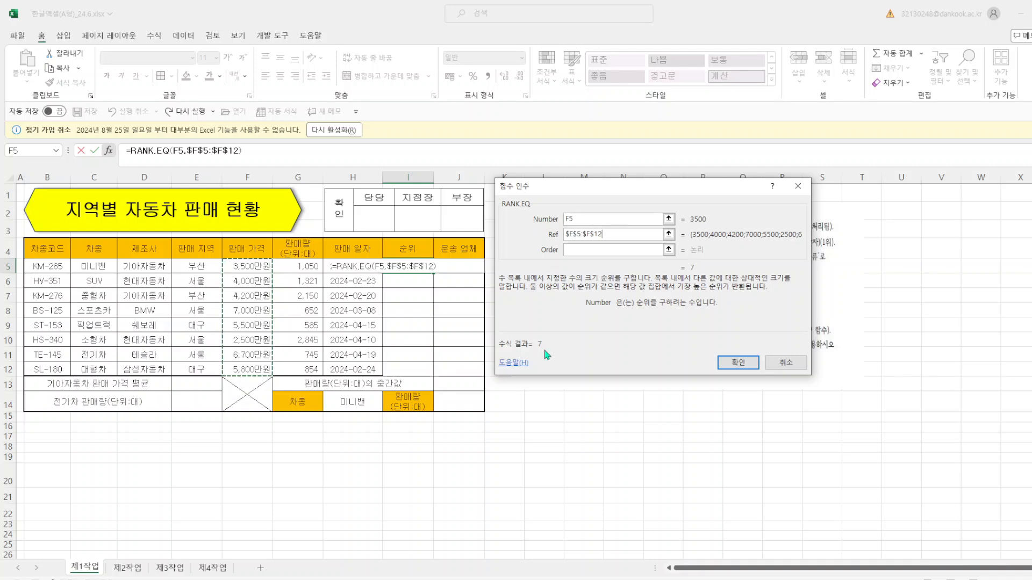
left_click(745, 360)
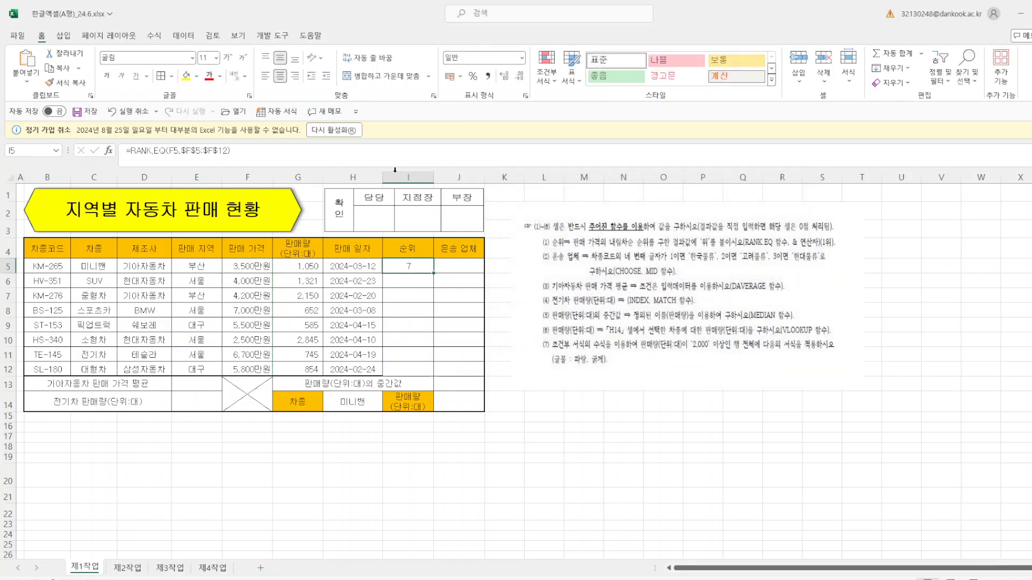
Step: Append &"위" to the rank formula in I5, and fill it down to I12
left_click(255, 155)
type("&")
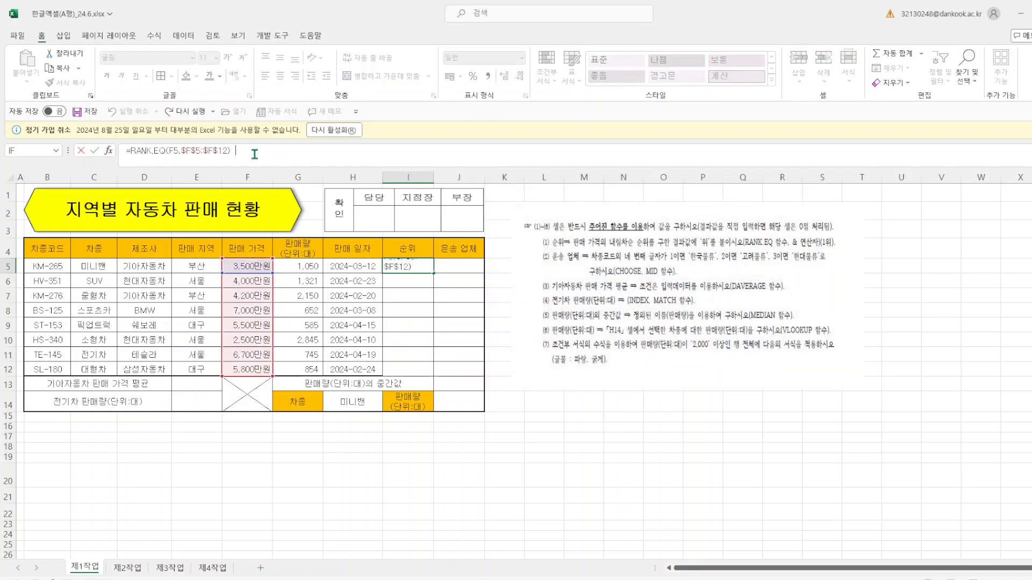
type("\"위\"")
key("Return")
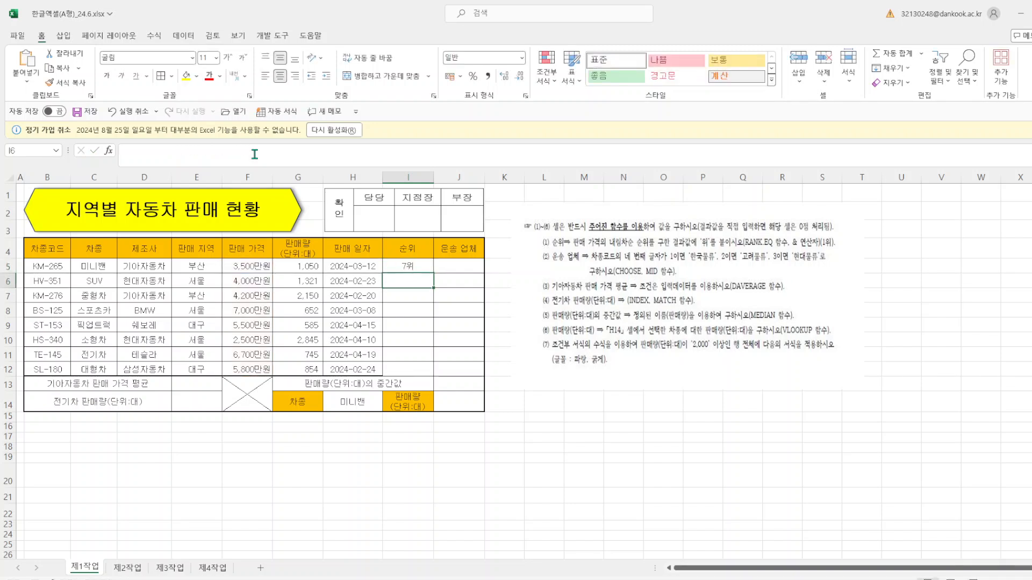
left_click(416, 266)
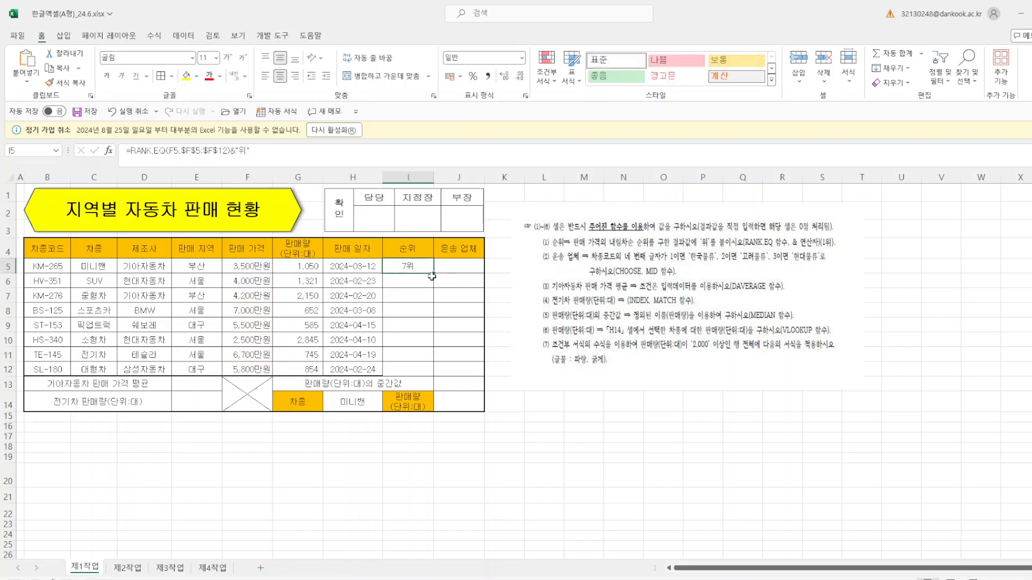
left_click_drag(434, 274, 434, 378)
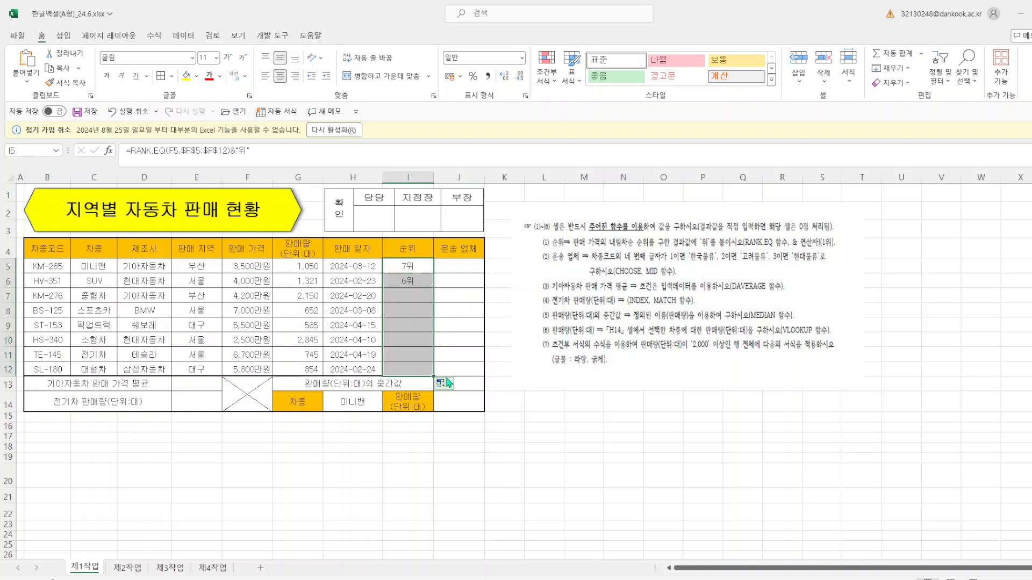
Step: Start a CHOOSE formula in J5 with MID(B5,4,1) as its index number
left_click(676, 410)
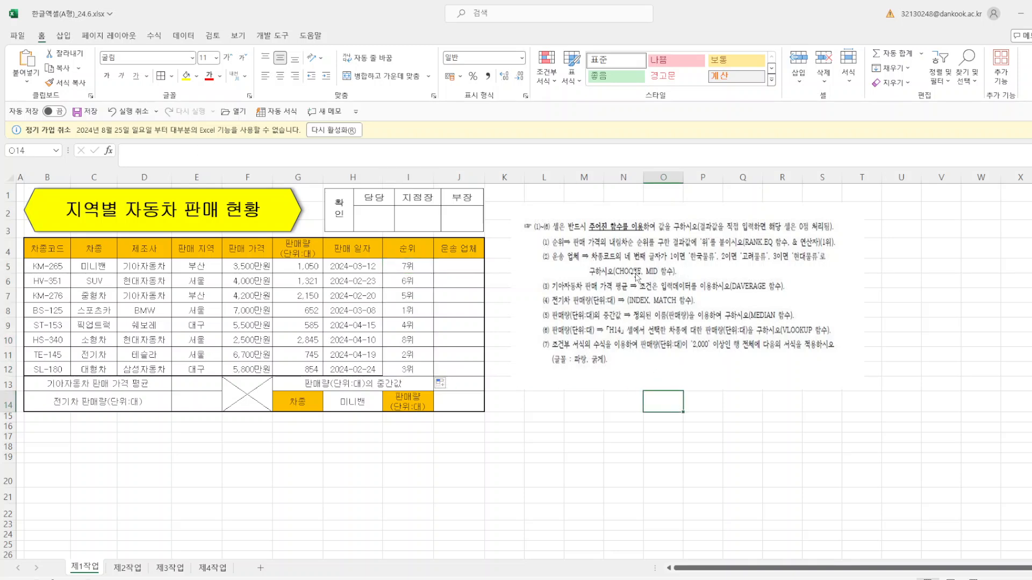
left_click(459, 269)
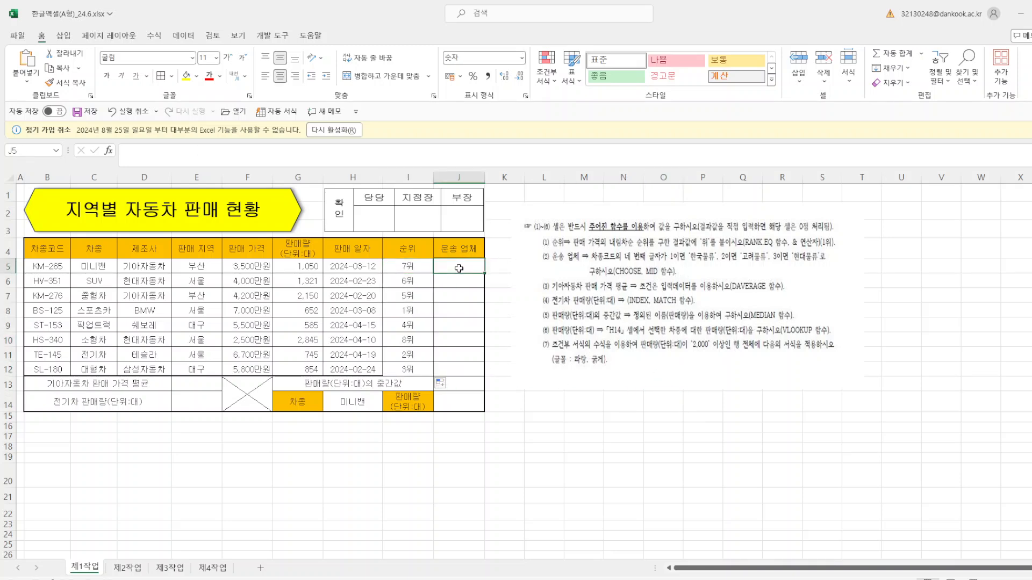
type("=ㅊ")
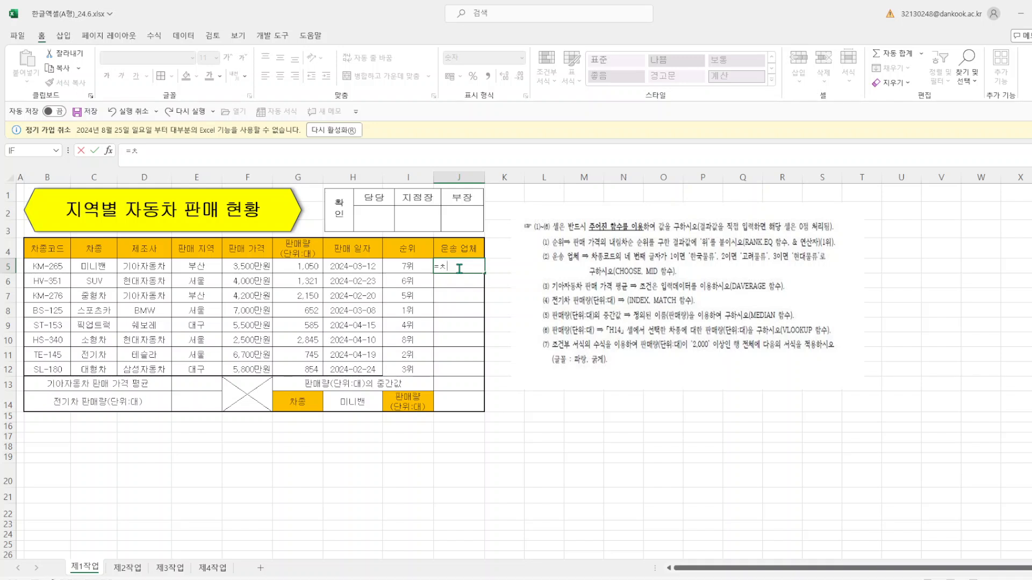
type("ㅎCHOO")
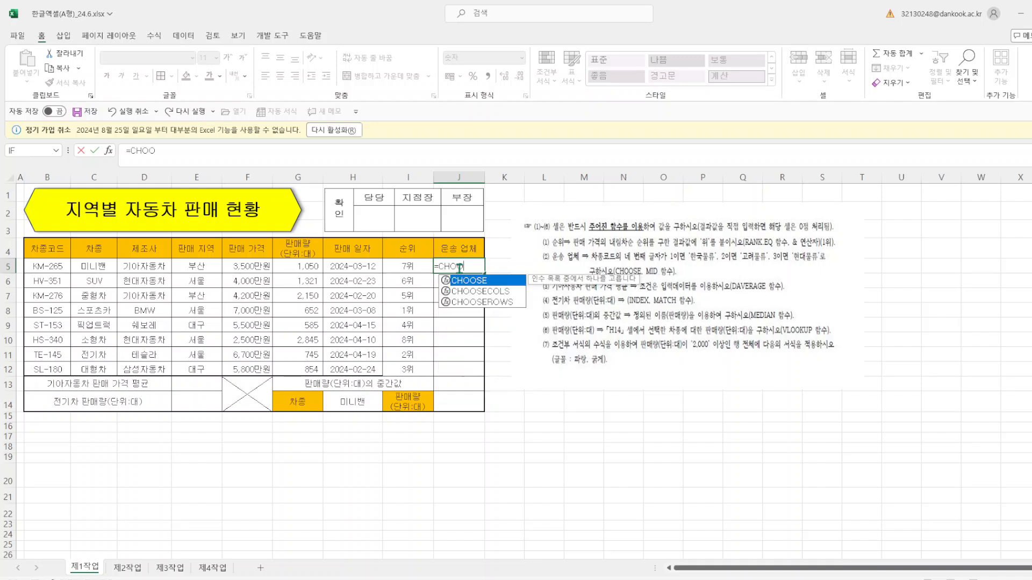
key("Tab")
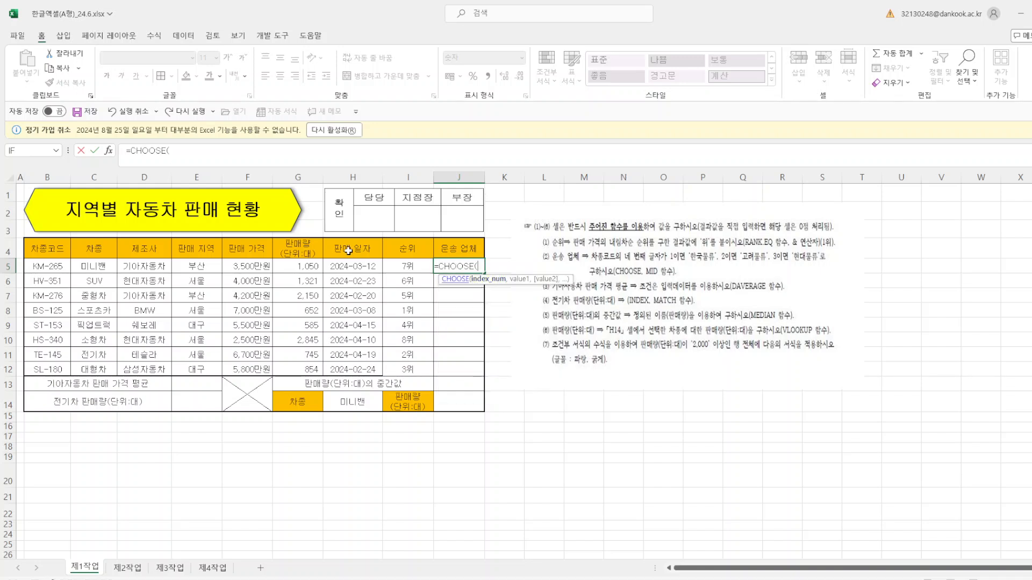
left_click(109, 151)
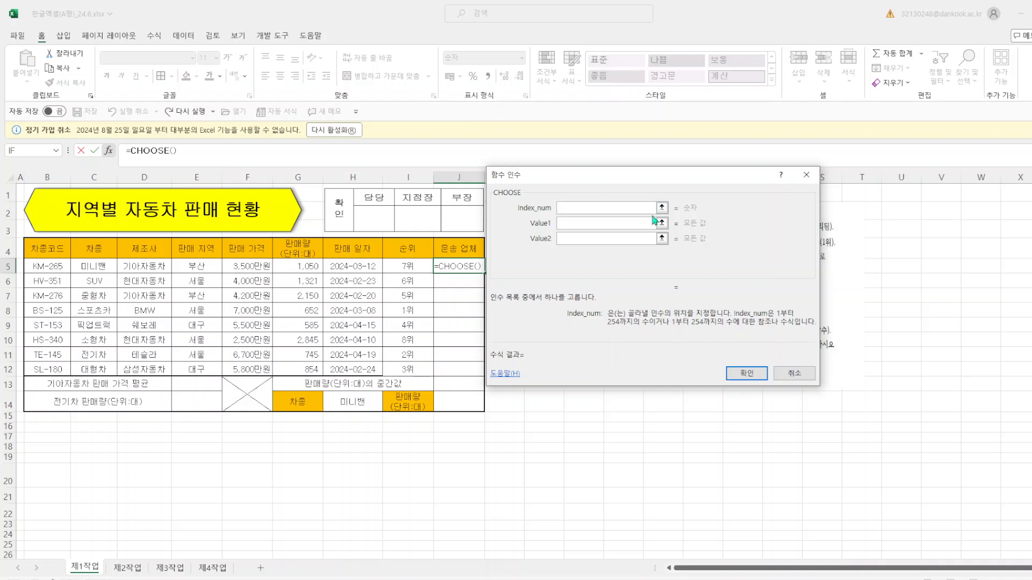
type("MID")
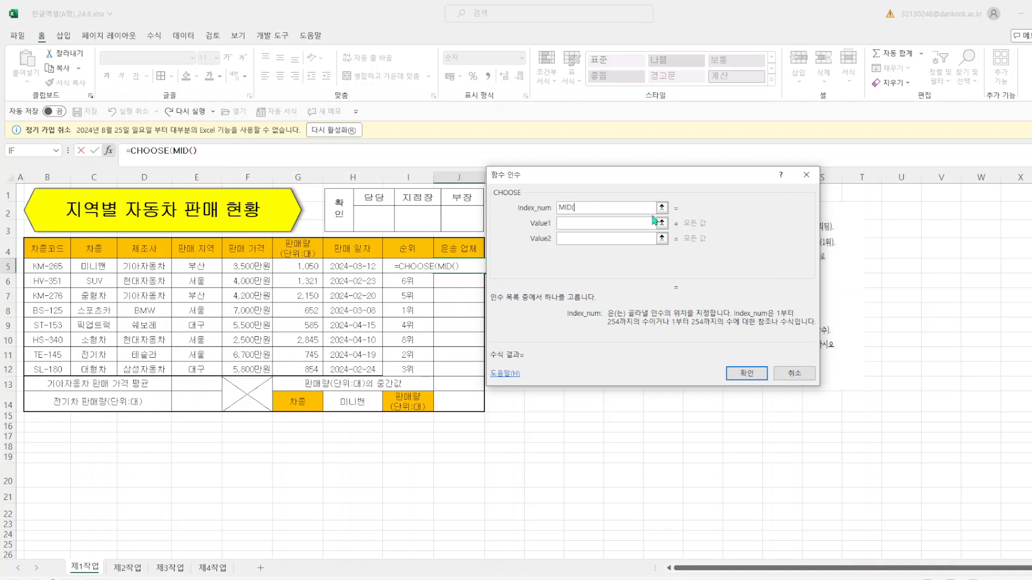
type("(")
left_click(49, 267)
type(",4,1")
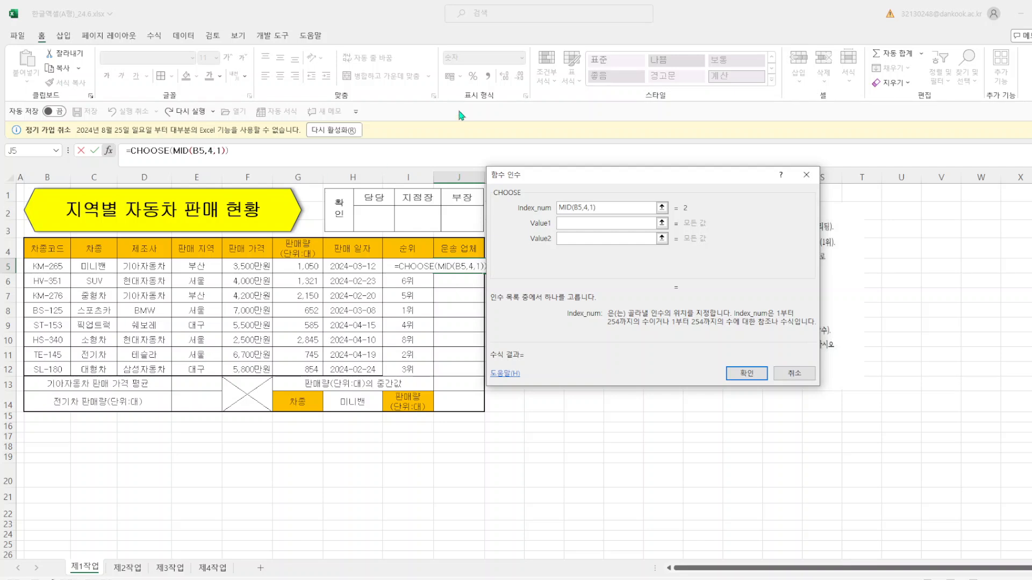
Step: Set the three CHOOSE values in J5 to 한국물류, 고려물류 and 현대물류, and complete the formula
left_click_drag(661, 196, 345, 282)
left_click(274, 317)
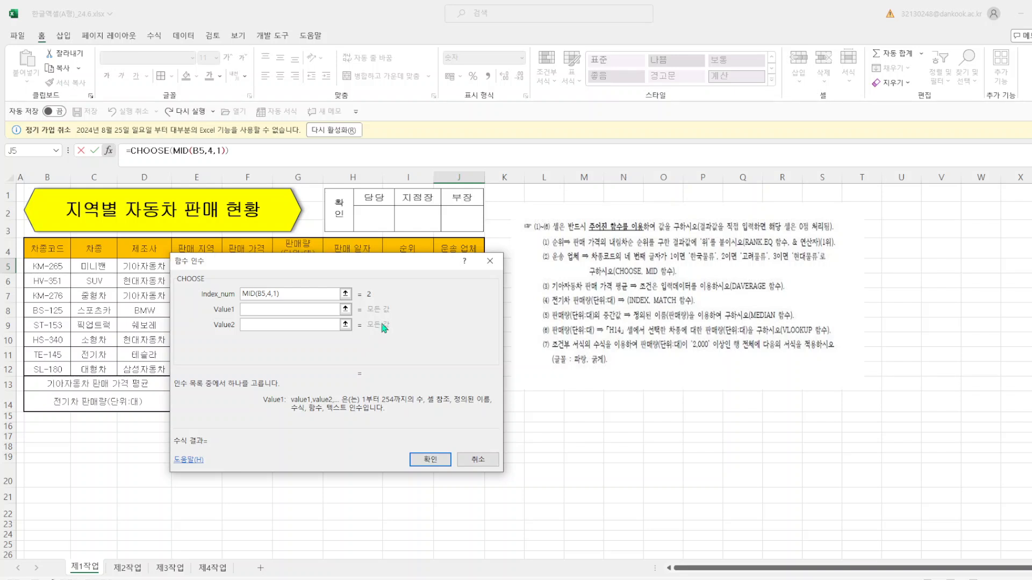
type("G")
type("한국무")
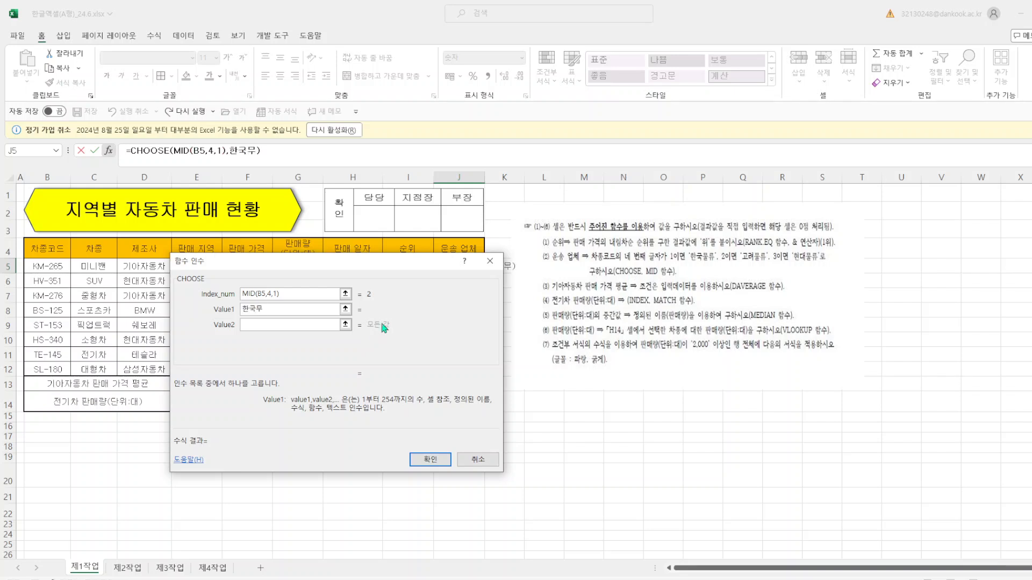
type("ㄹ")
type("류")
key("Tab")
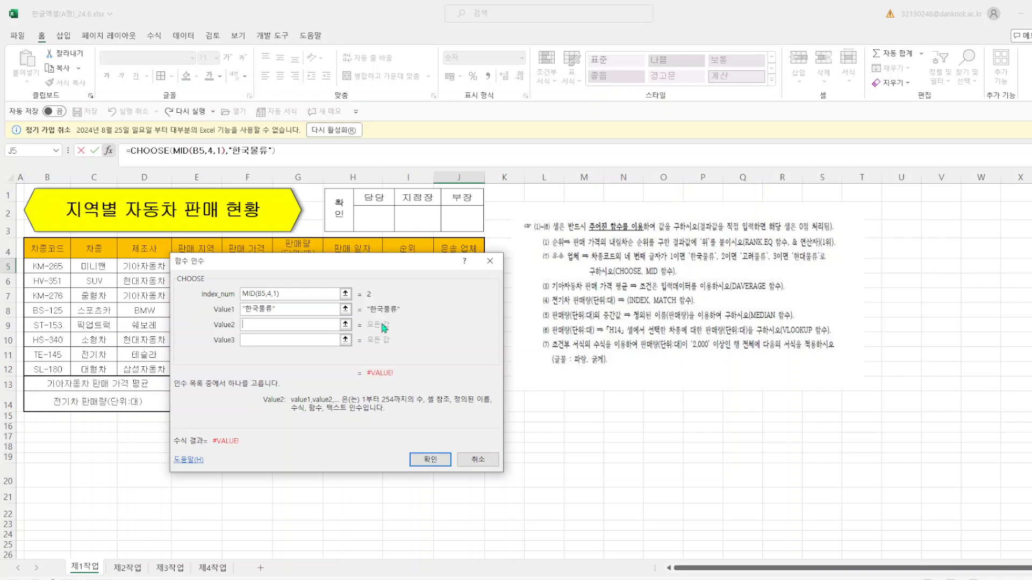
type("고려무")
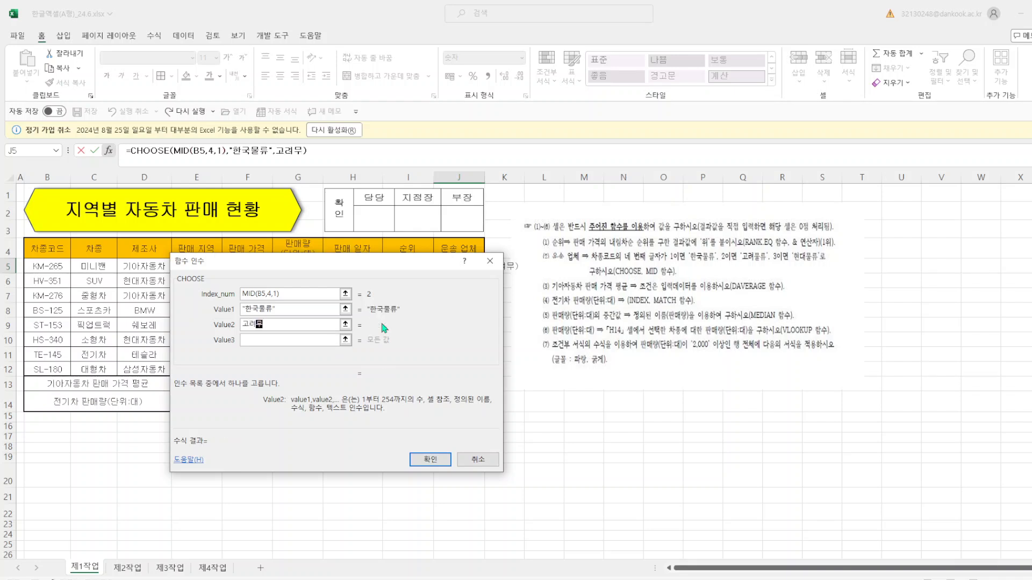
type("ㄹ류")
key("Tab")
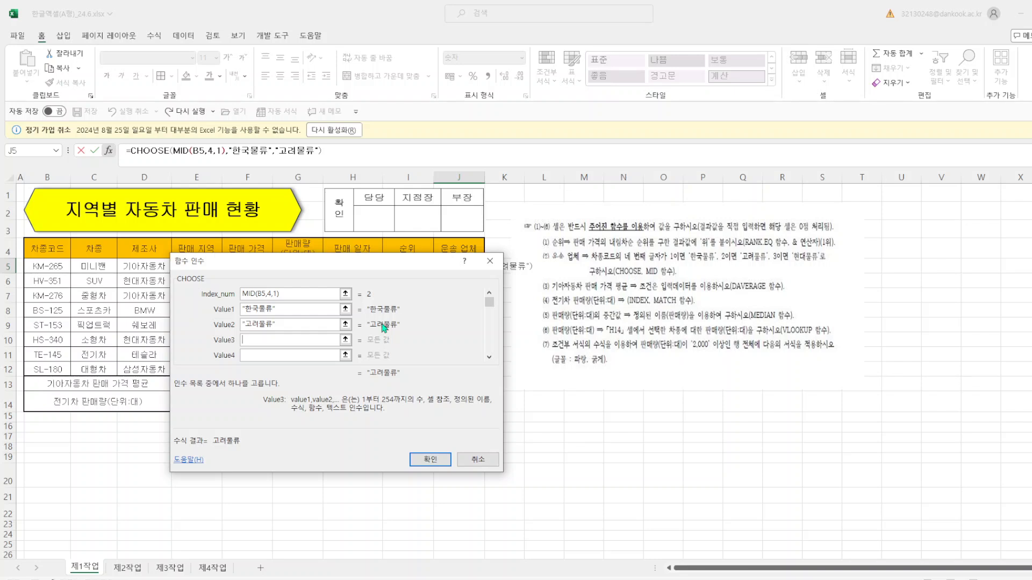
type("현대물")
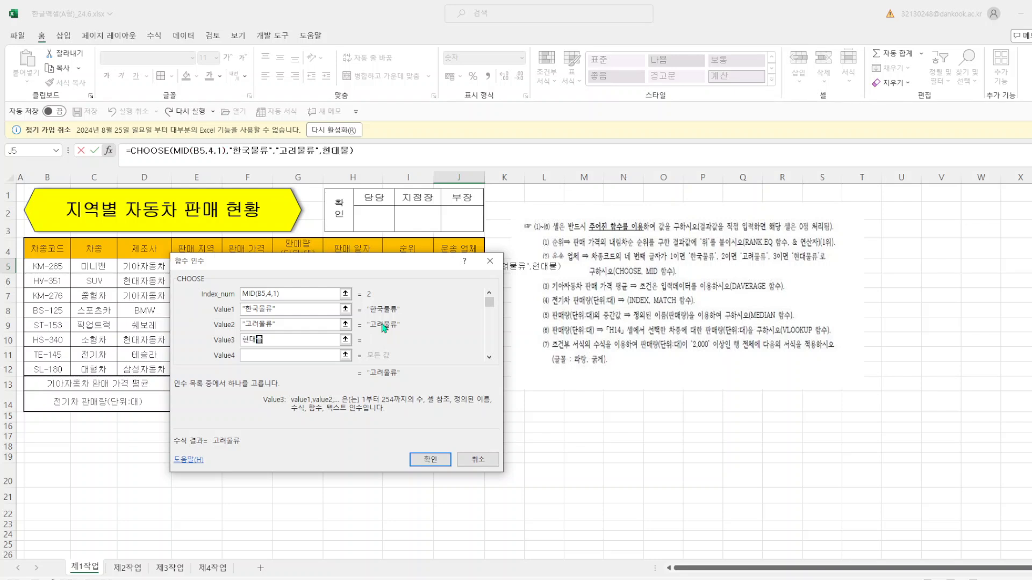
type("ㄹ류")
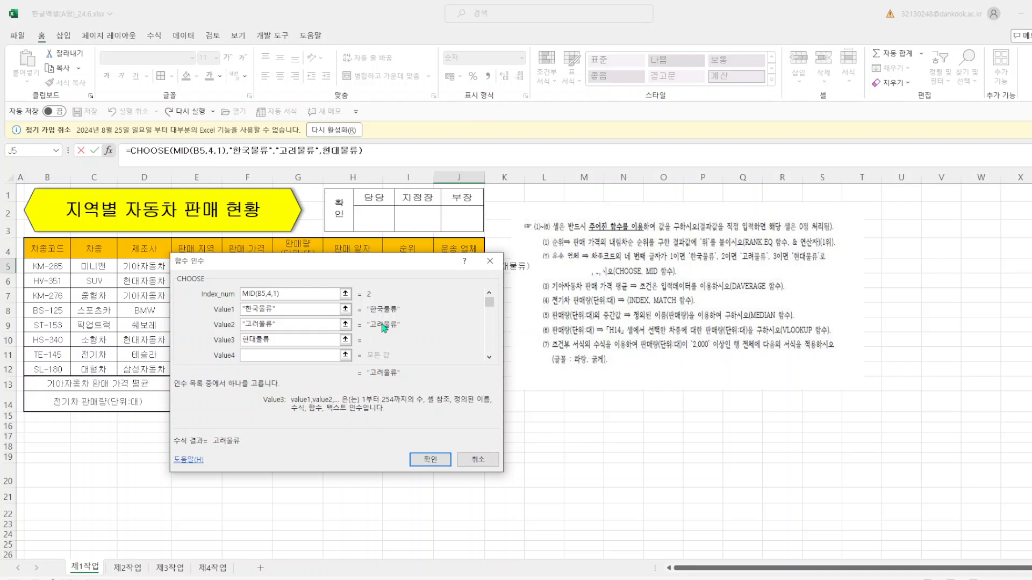
left_click(435, 459)
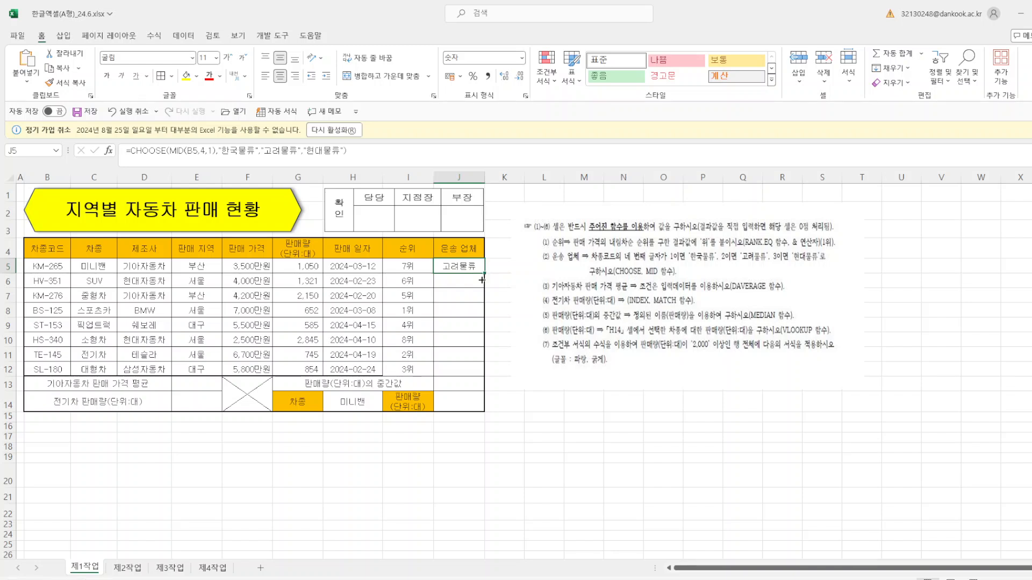
Step: Fill the CHOOSE formula down to J12, checking it against the codes in B6 and B8, and save the workbook
left_click_drag(482, 280, 481, 376)
left_click(544, 401)
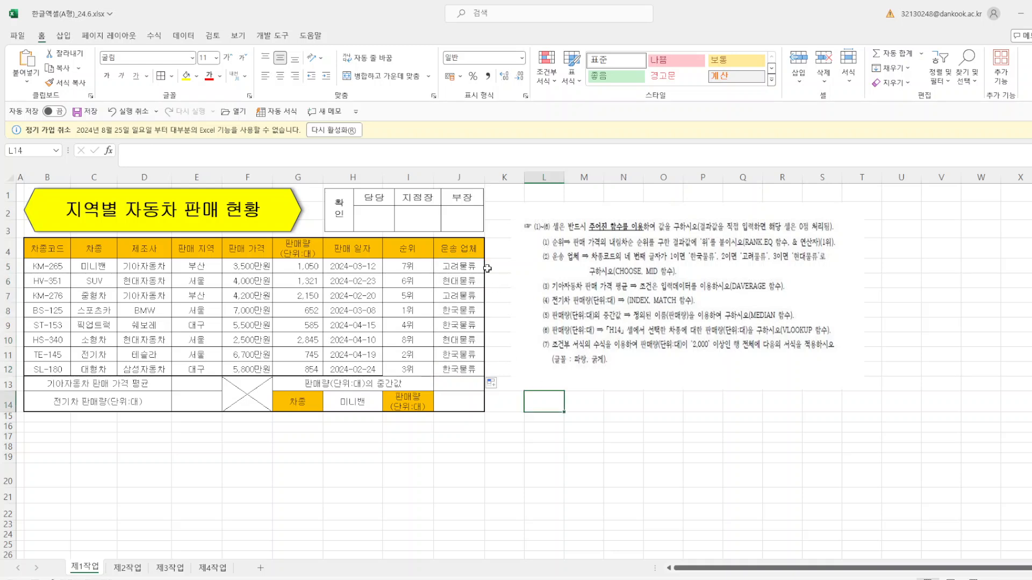
left_click(463, 269)
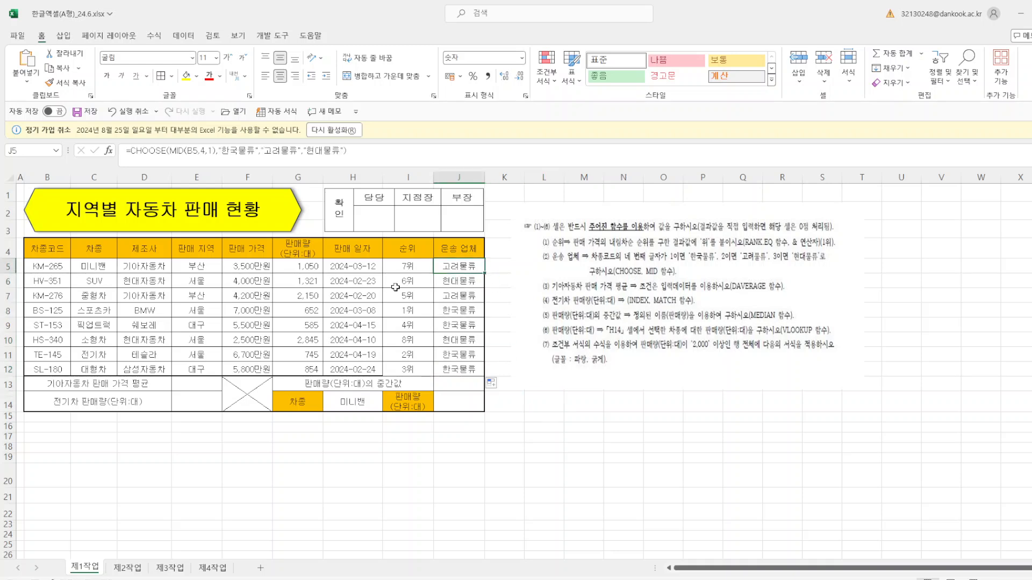
left_click(48, 285)
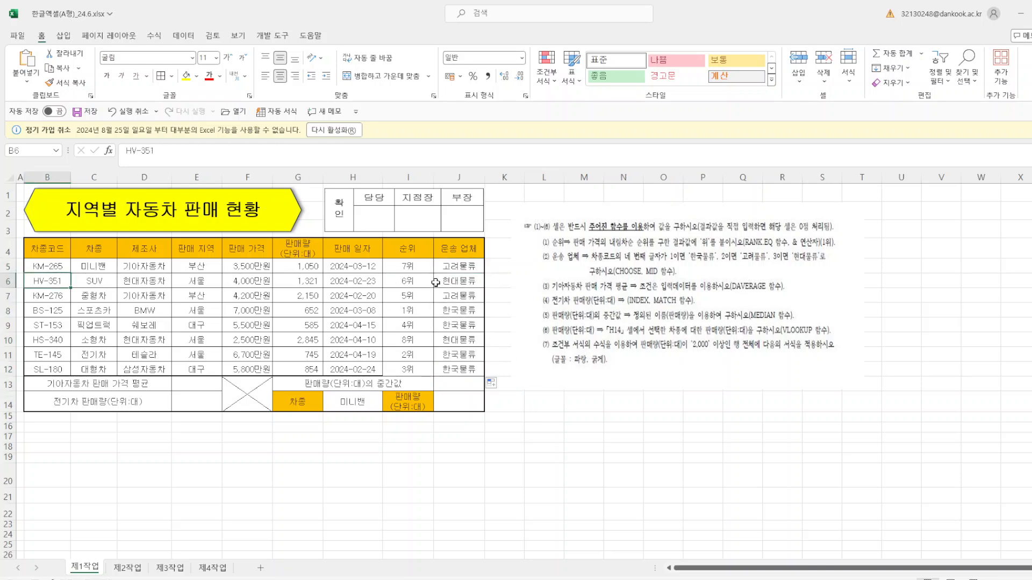
left_click(55, 312)
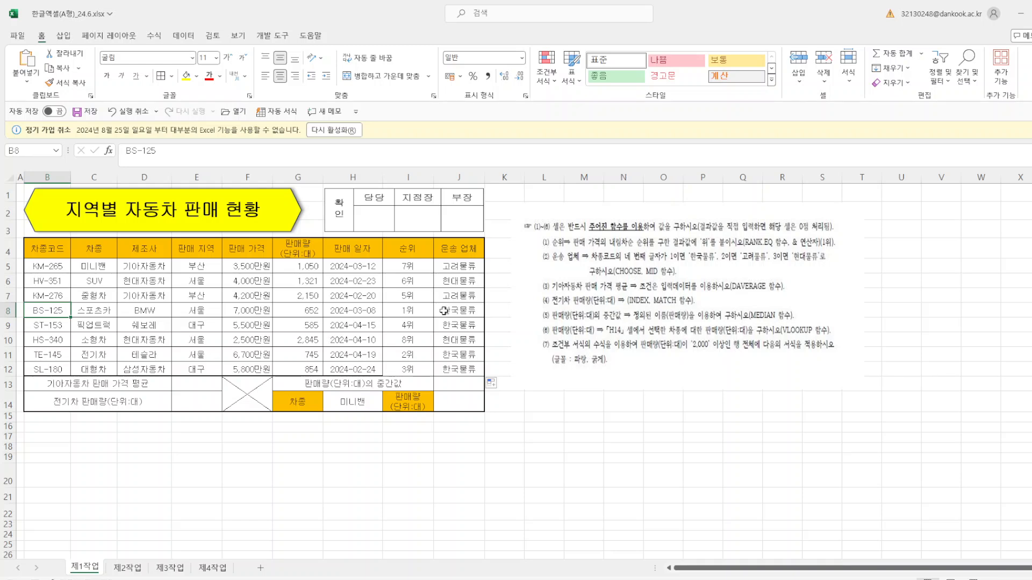
left_click(571, 441)
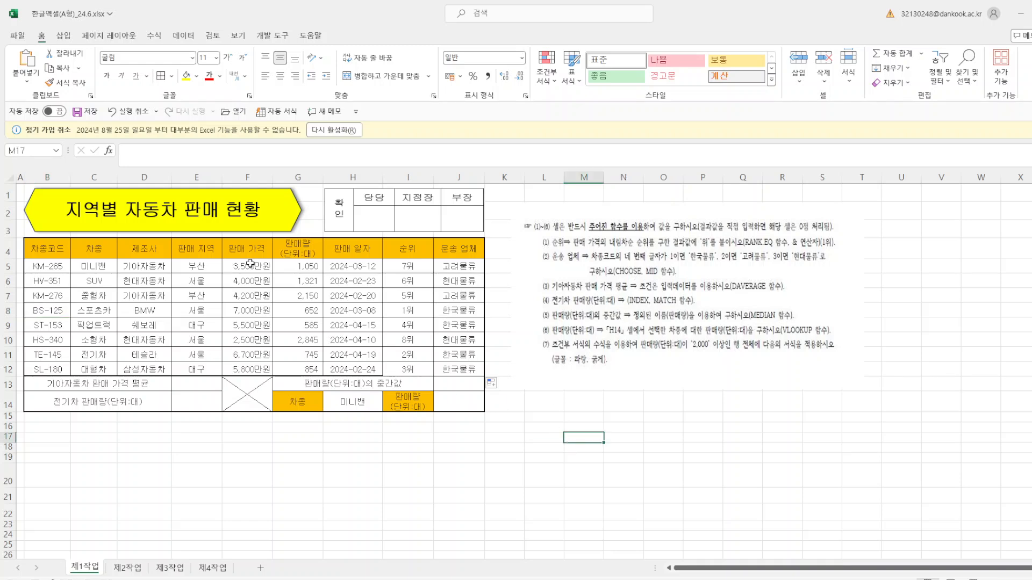
left_click(82, 114)
Step: Enter a DAVERAGE formula in E13 with database B4:J12, field F4 and criteria D4:D5
left_click(209, 385)
type("=")
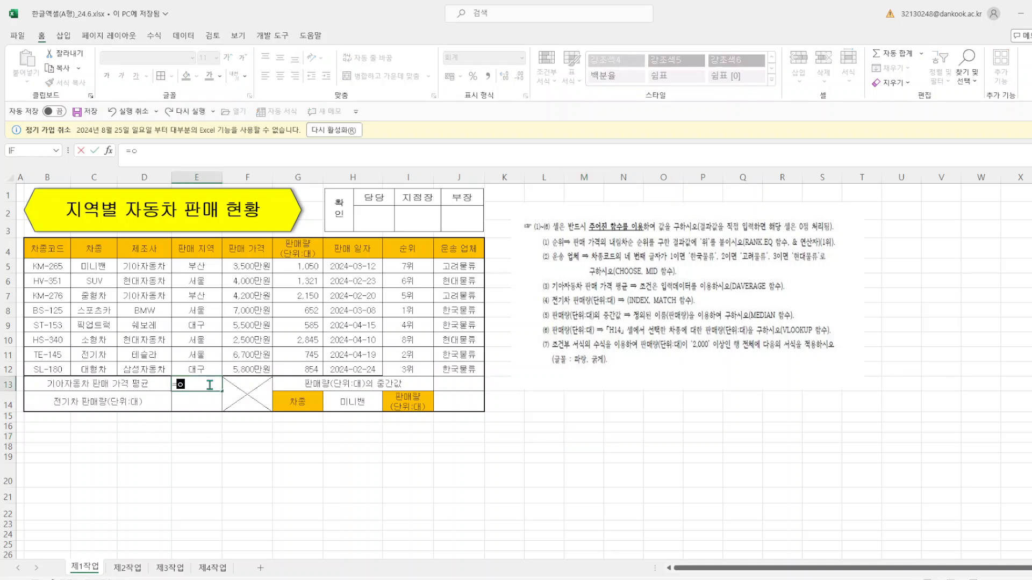
type("DA")
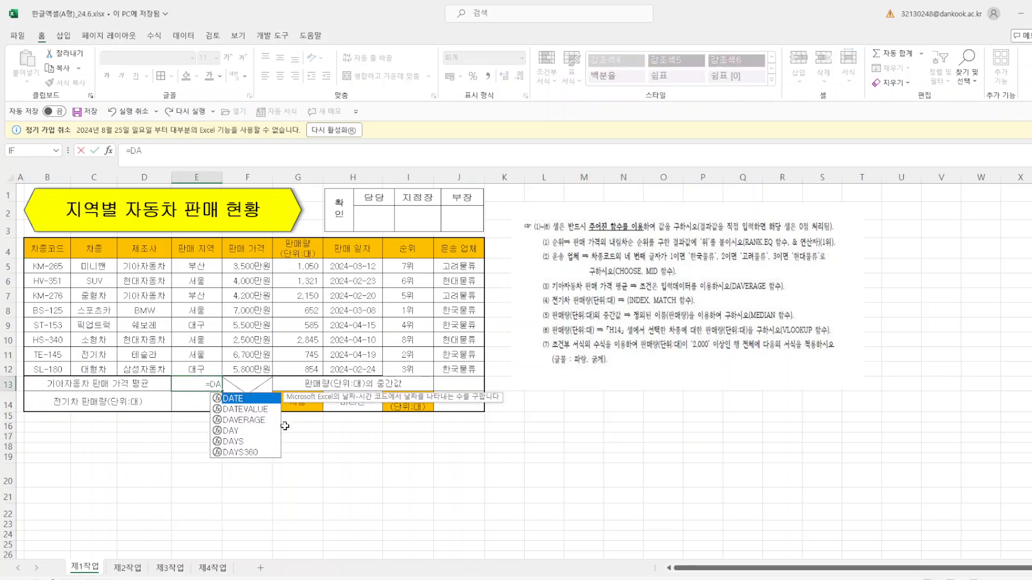
double_click(257, 420)
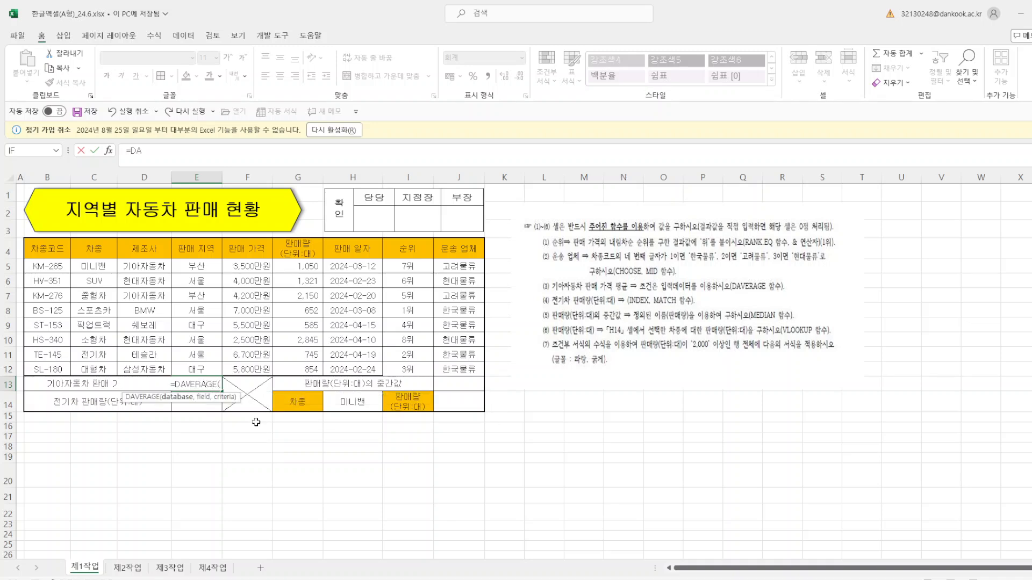
left_click(108, 150)
left_click_drag(438, 293, 738, 359)
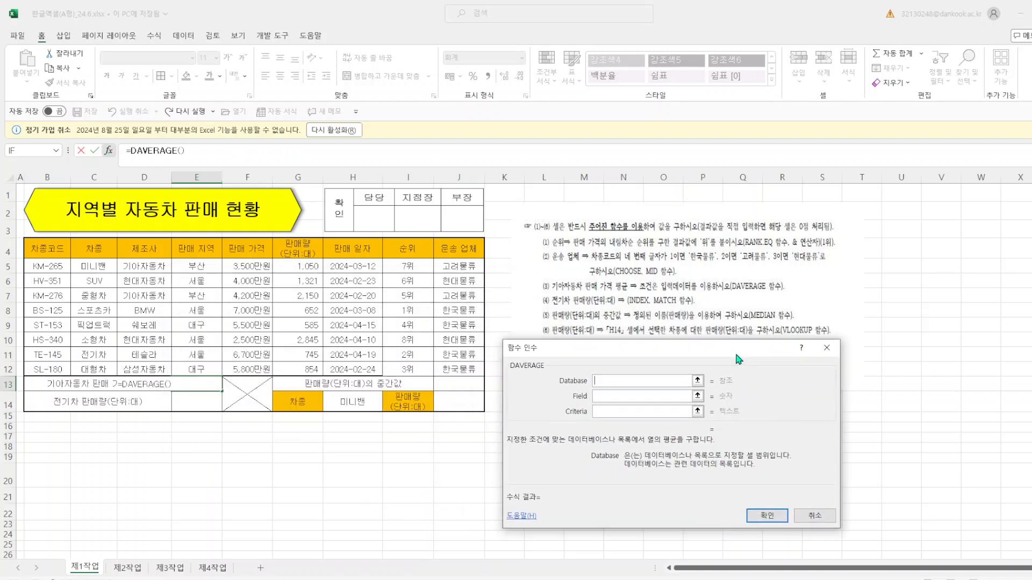
left_click_drag(41, 248, 441, 369)
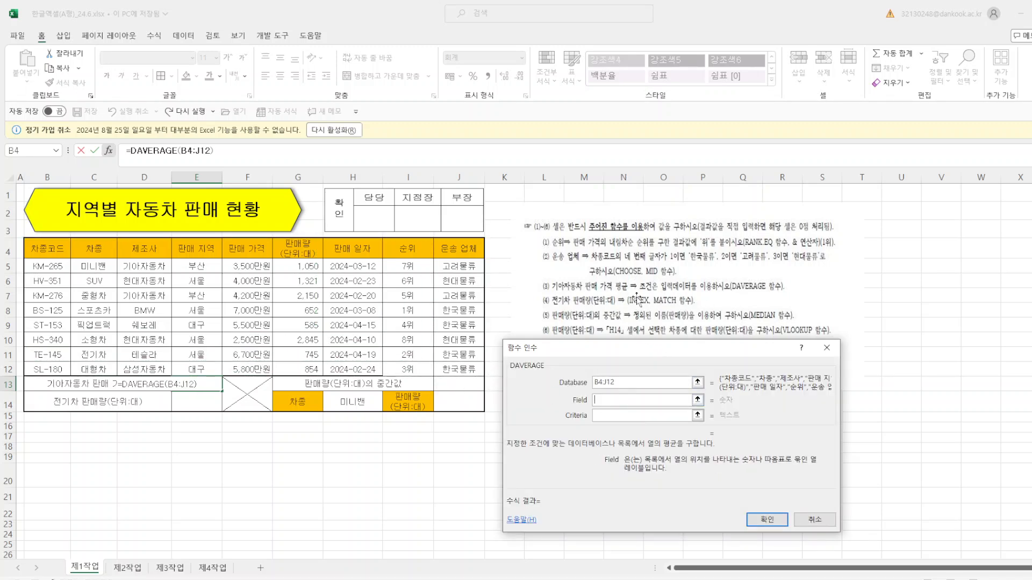
left_click(253, 251)
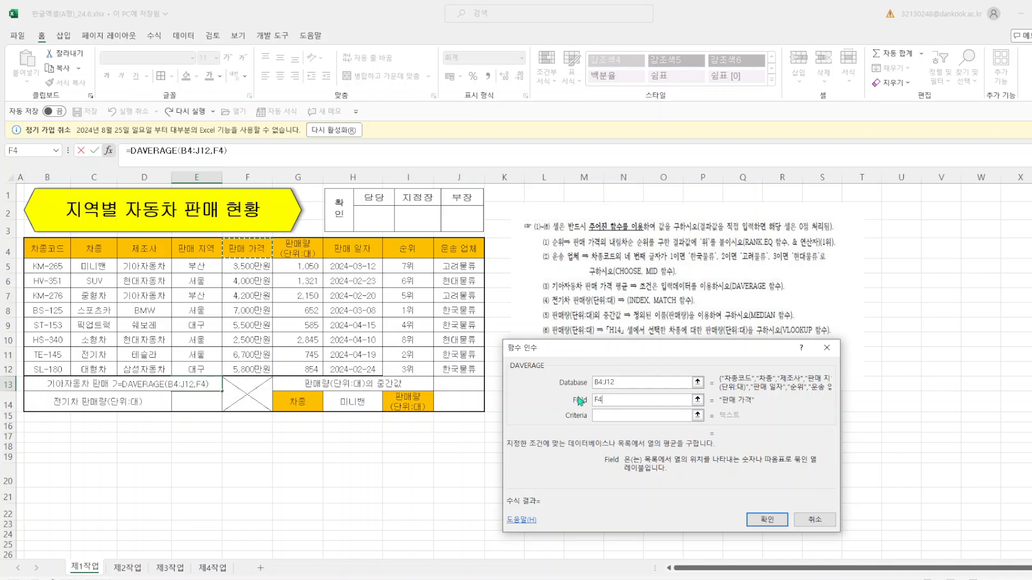
left_click(617, 415)
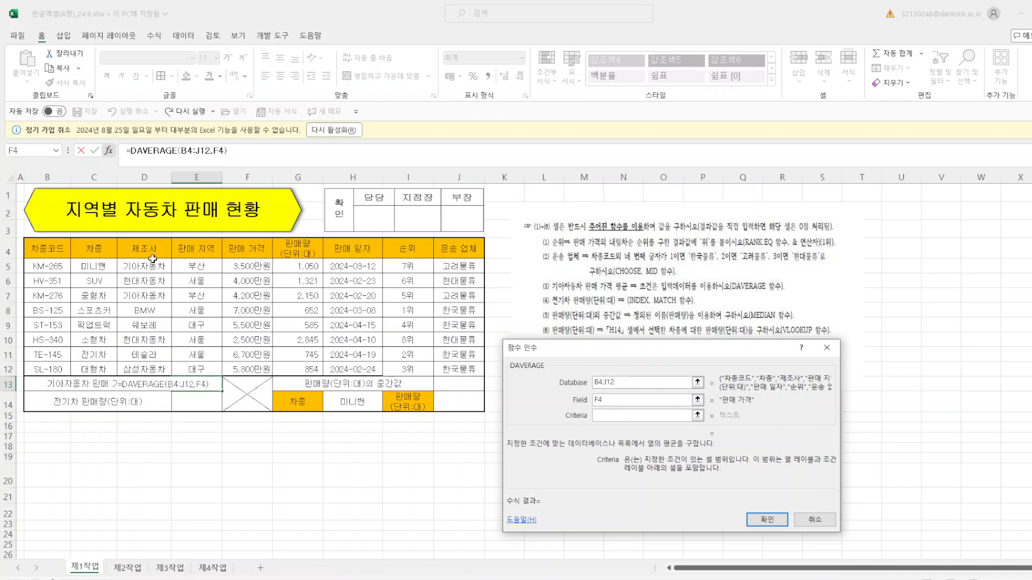
left_click_drag(141, 248, 142, 266)
left_click(774, 519)
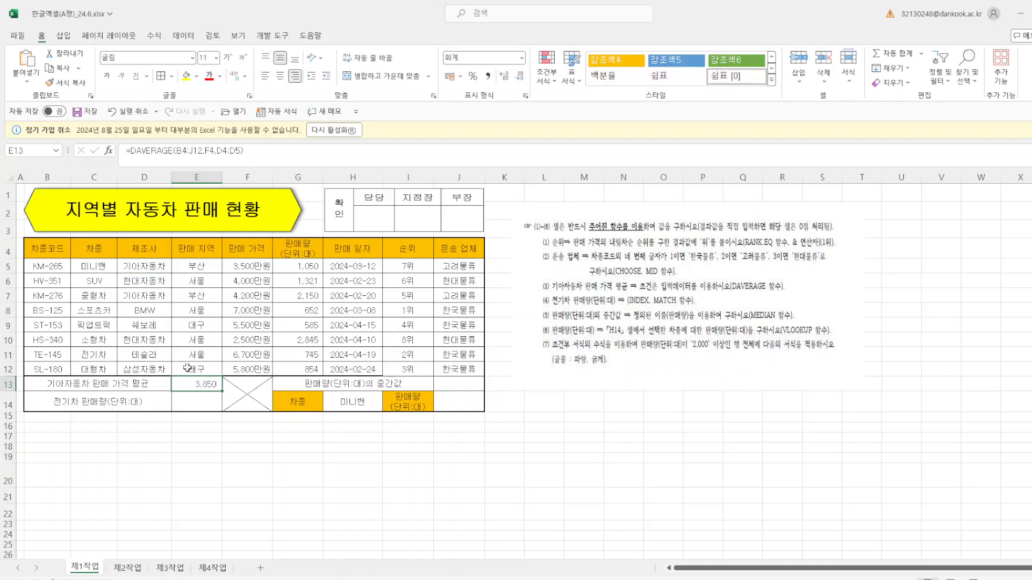
Step: Start an INDEX formula in E14 using the array, row_num, column_num argument form
left_click(201, 402)
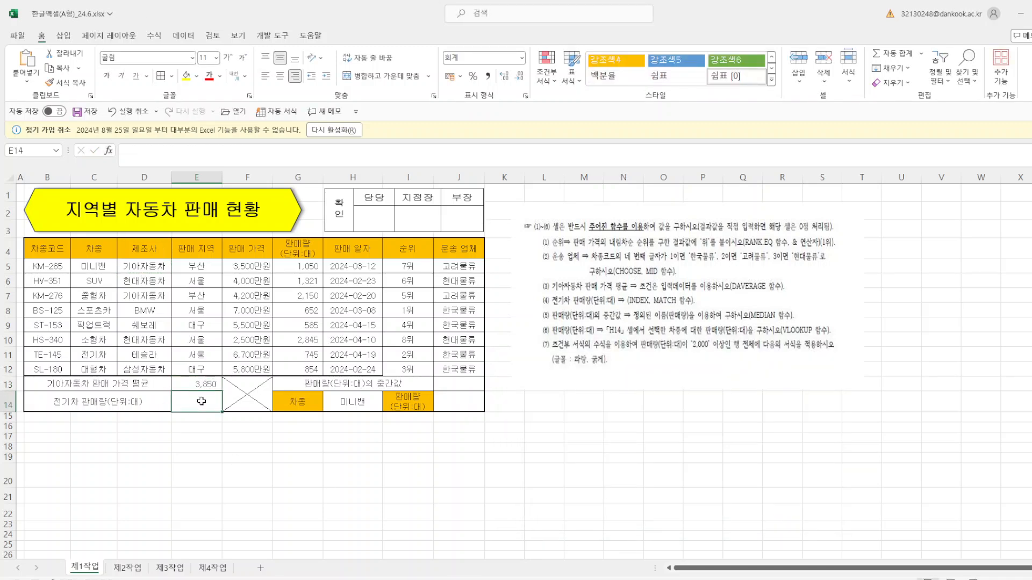
type("=IND")
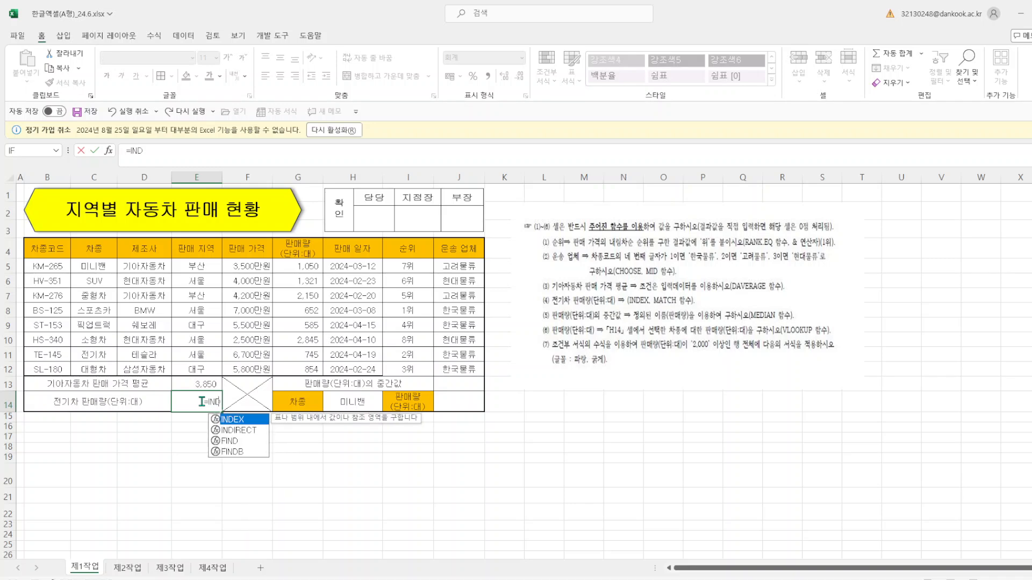
type("EX(")
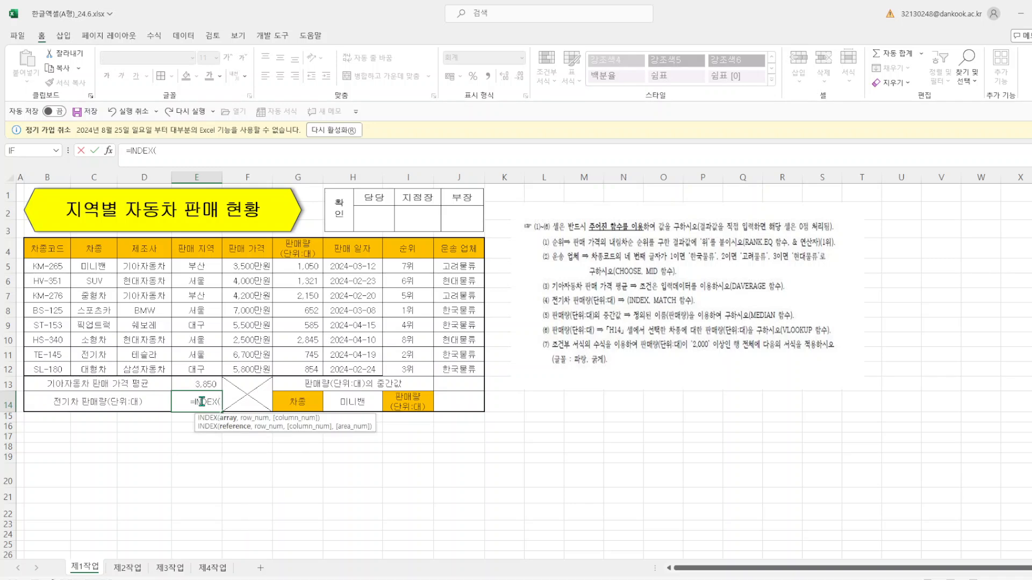
left_click(109, 150)
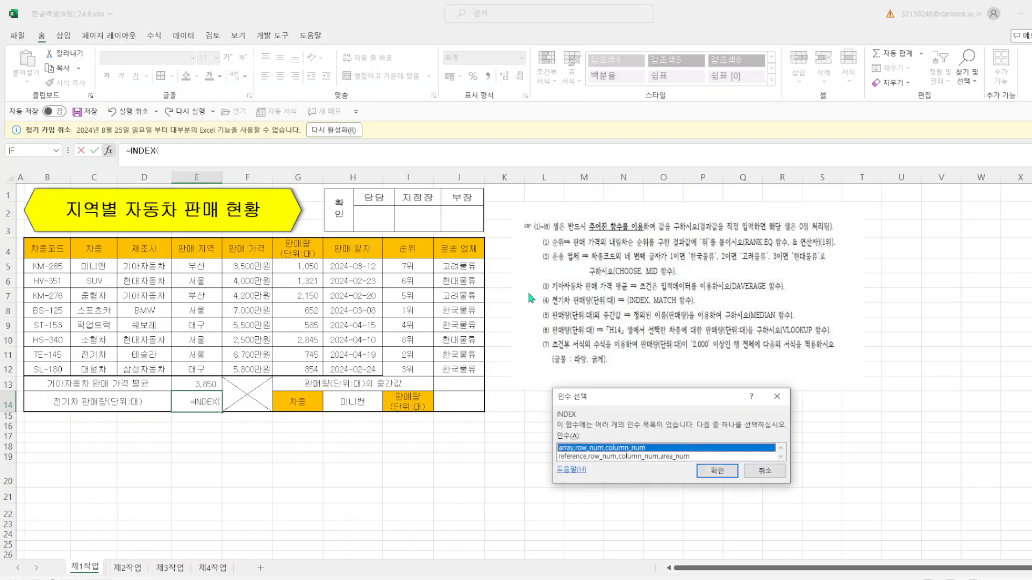
left_click(717, 471)
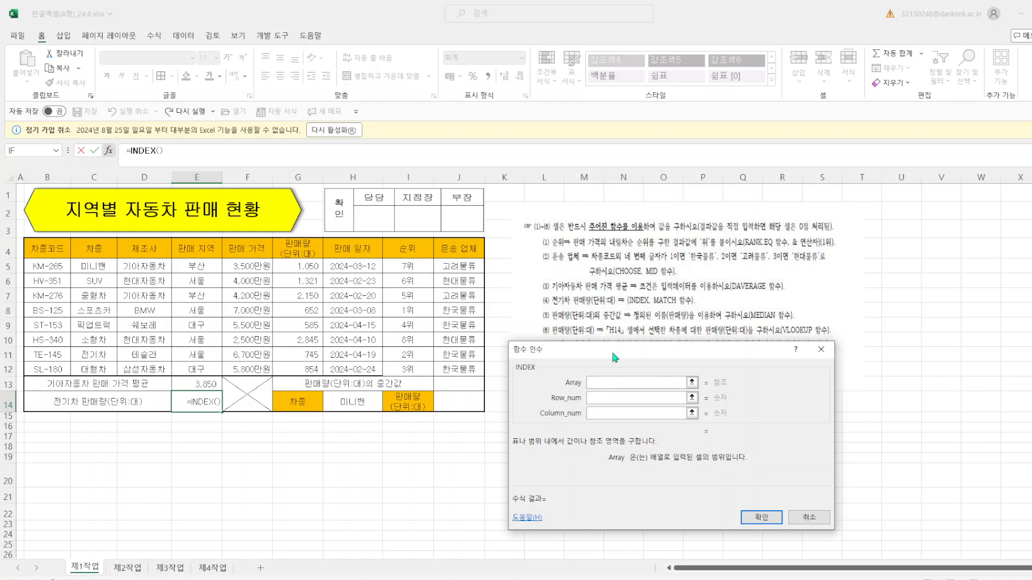
left_click_drag(614, 358, 503, 361)
type("MATCH(")
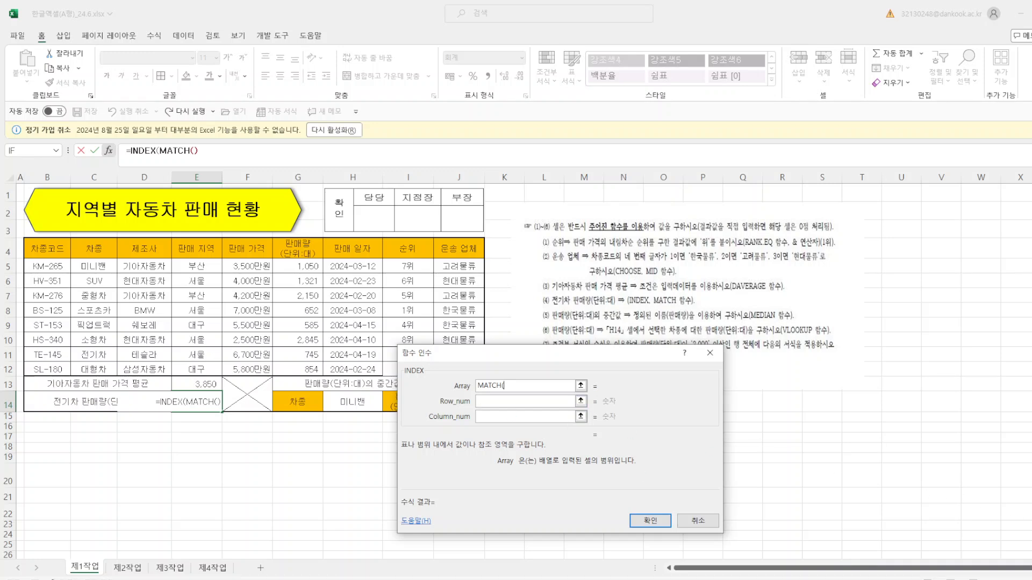
left_click_drag(515, 385, 456, 386)
key("BackSpace")
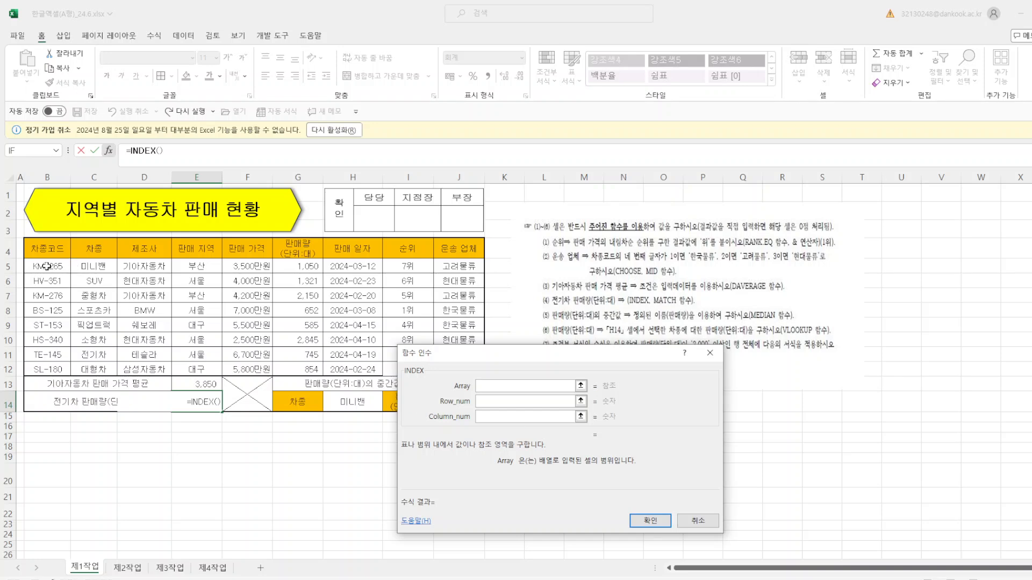
Step: Set the INDEX array to B5:H12 and its row number to MATCH("전기차",C5:C12,0)
left_click_drag(46, 266, 370, 371)
left_click(498, 404)
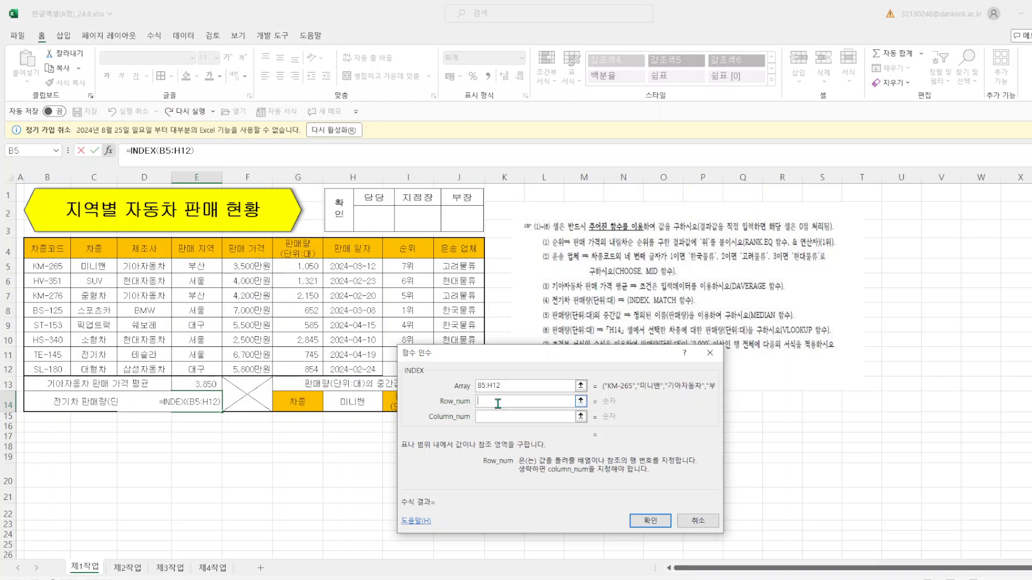
type("MATCH(")
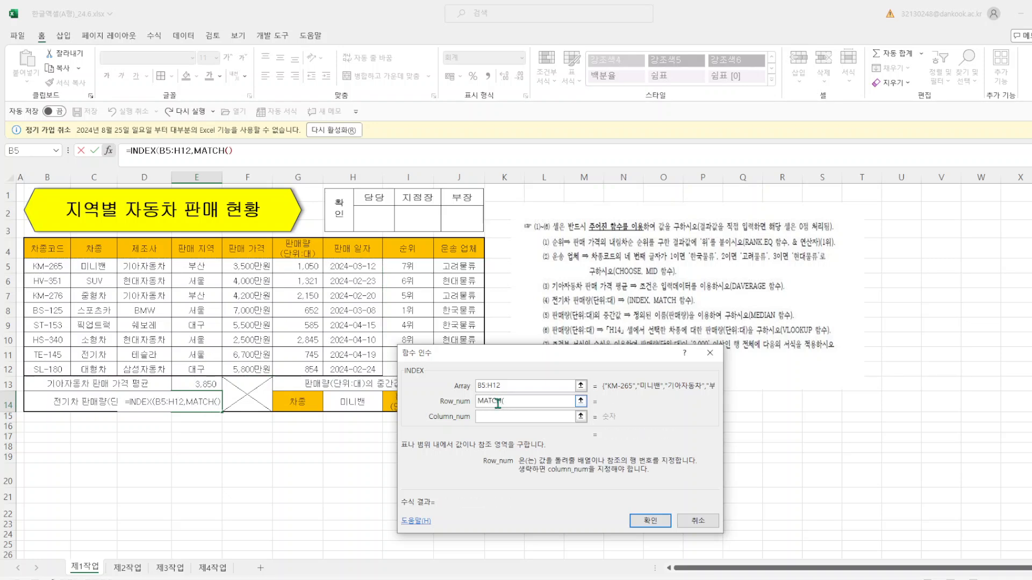
type("\"저")
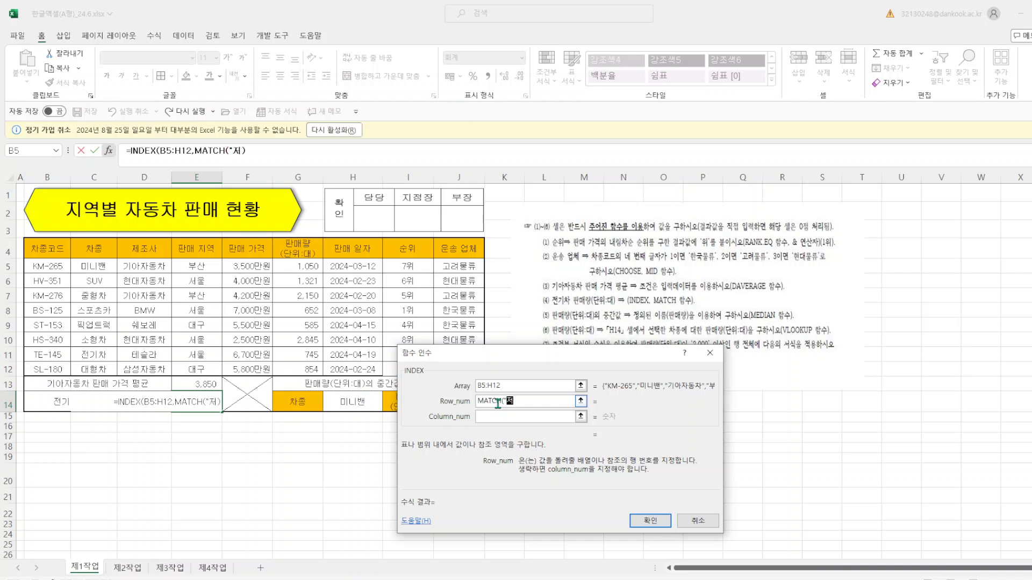
type("전기차\"")
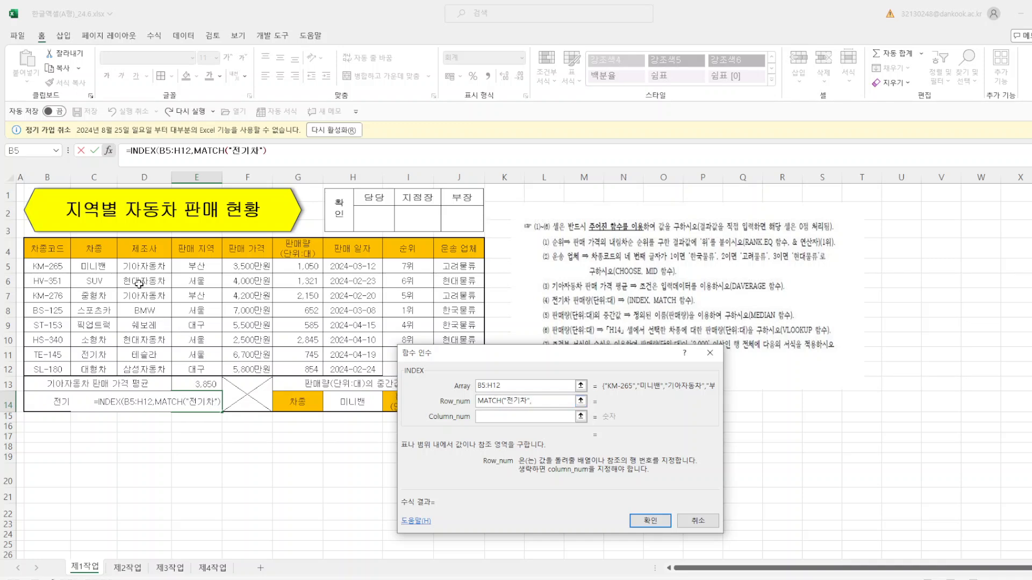
type(",")
left_click_drag(96, 267, 98, 370)
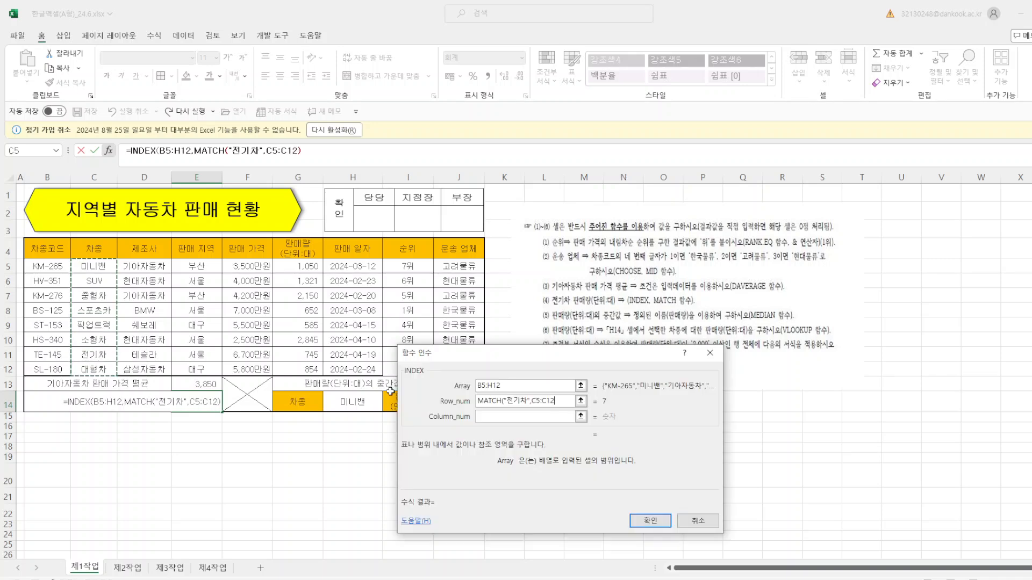
type(",0)")
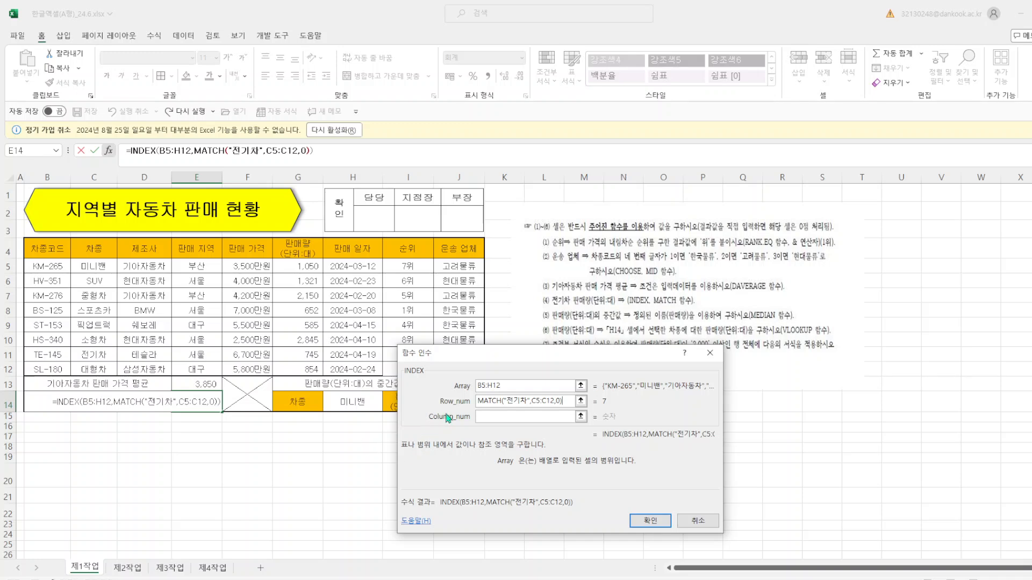
Step: Set the INDEX column number to 6 and complete the formula in E14
left_click(504, 421)
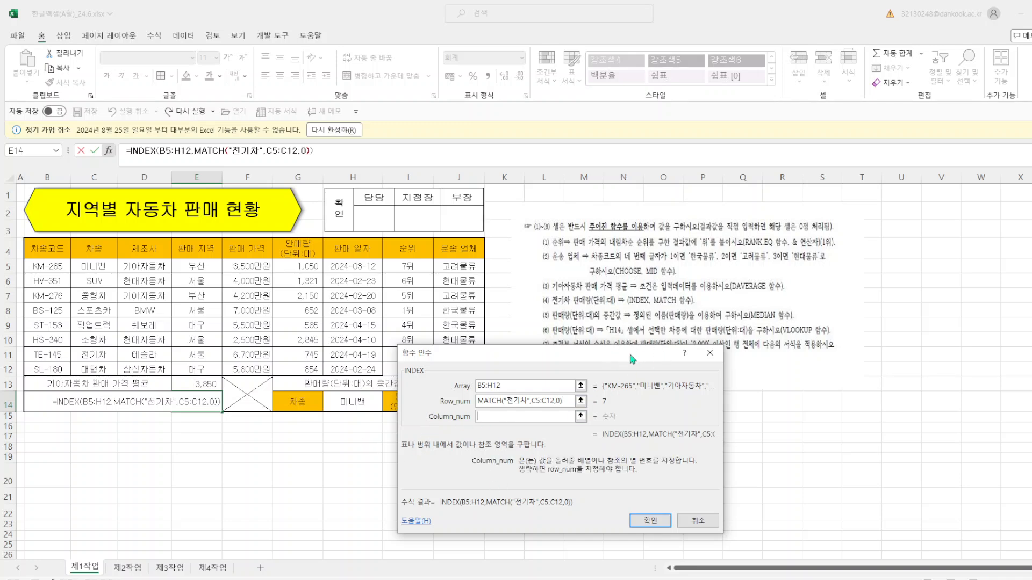
left_click_drag(628, 350, 730, 220)
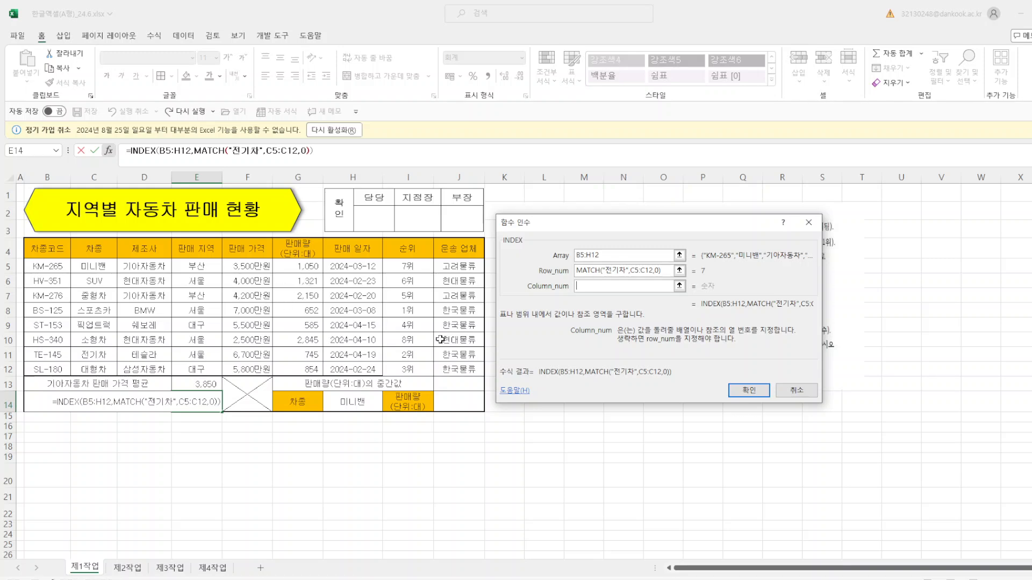
type("6")
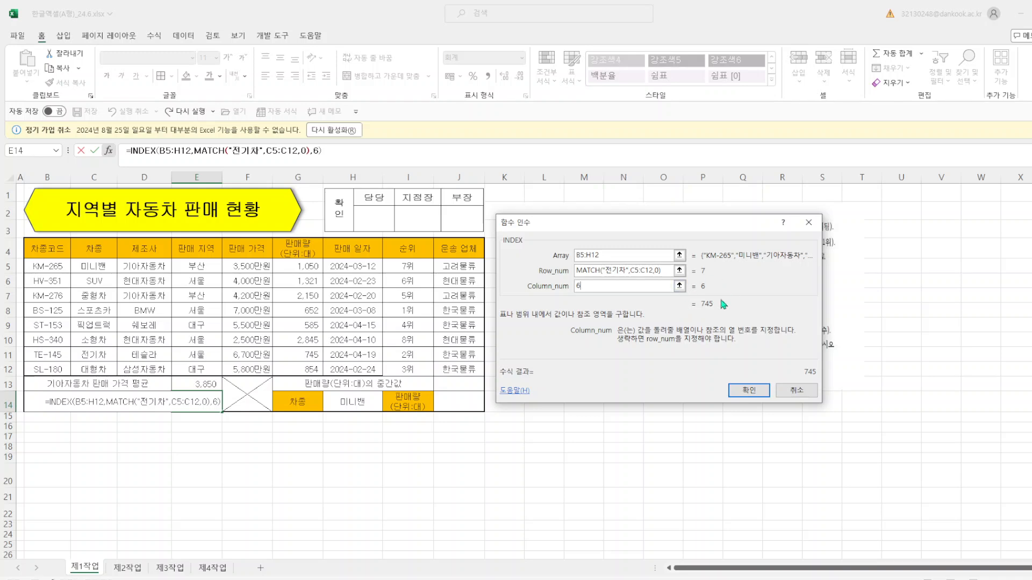
left_click(739, 397)
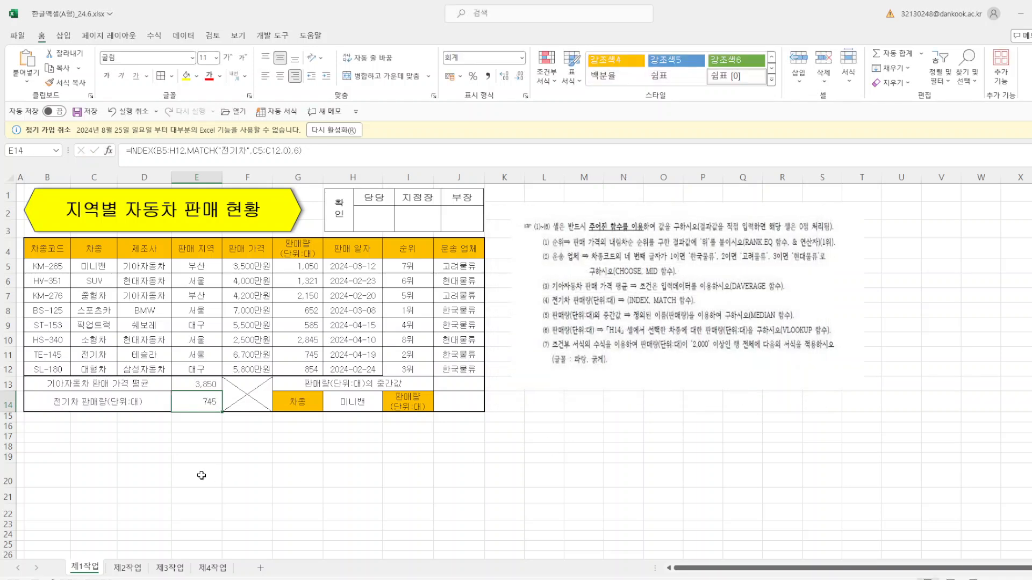
Step: Check the E14 result against the 전기차 entries in C11 and G11, and save the workbook
left_click(93, 355)
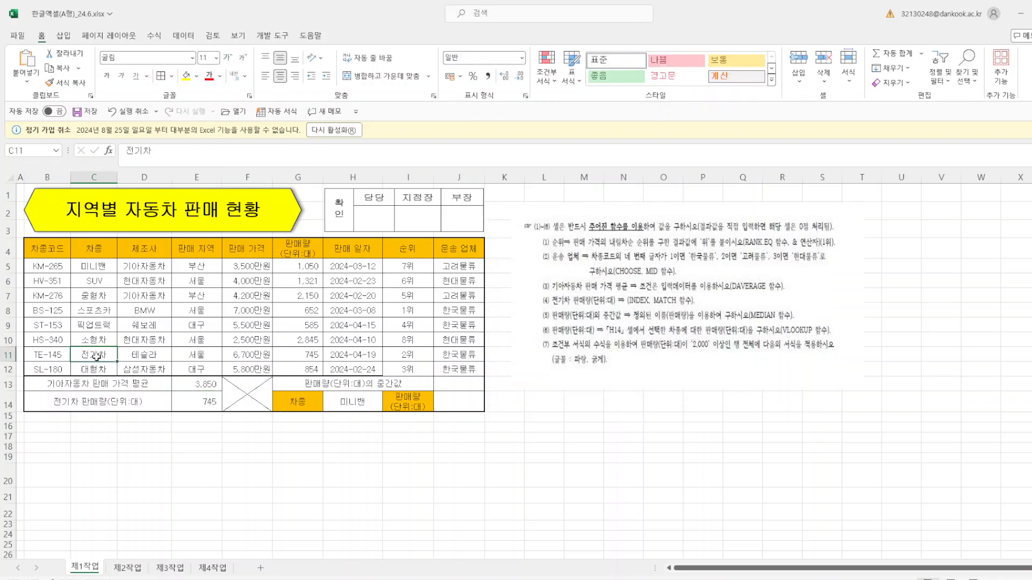
left_click(302, 357)
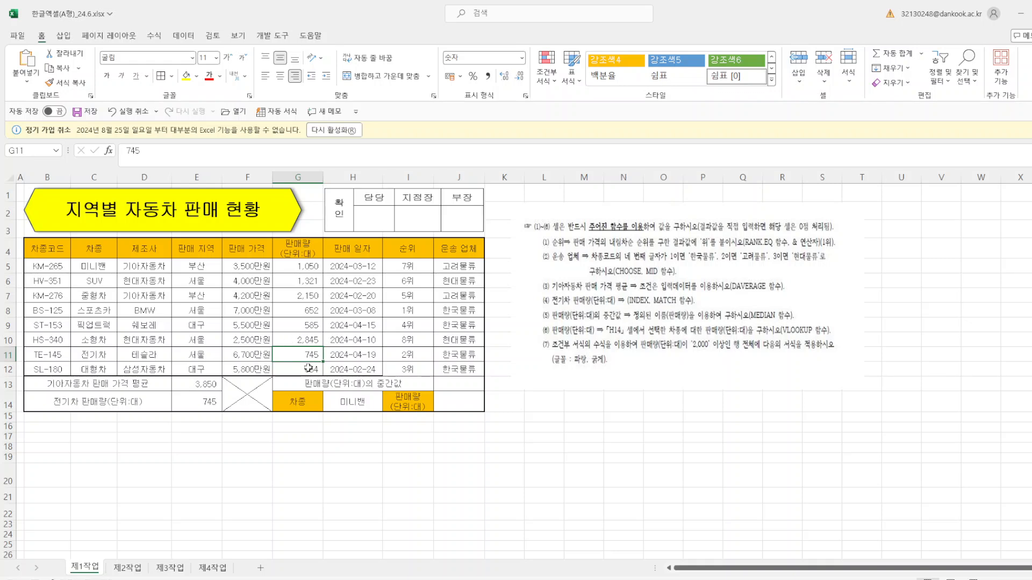
left_click(328, 490)
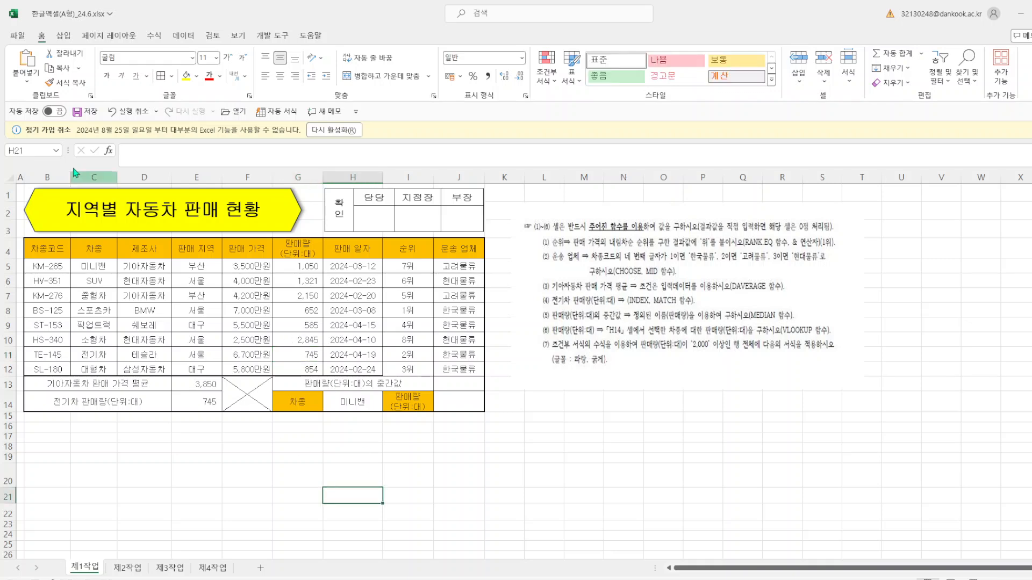
left_click(79, 116)
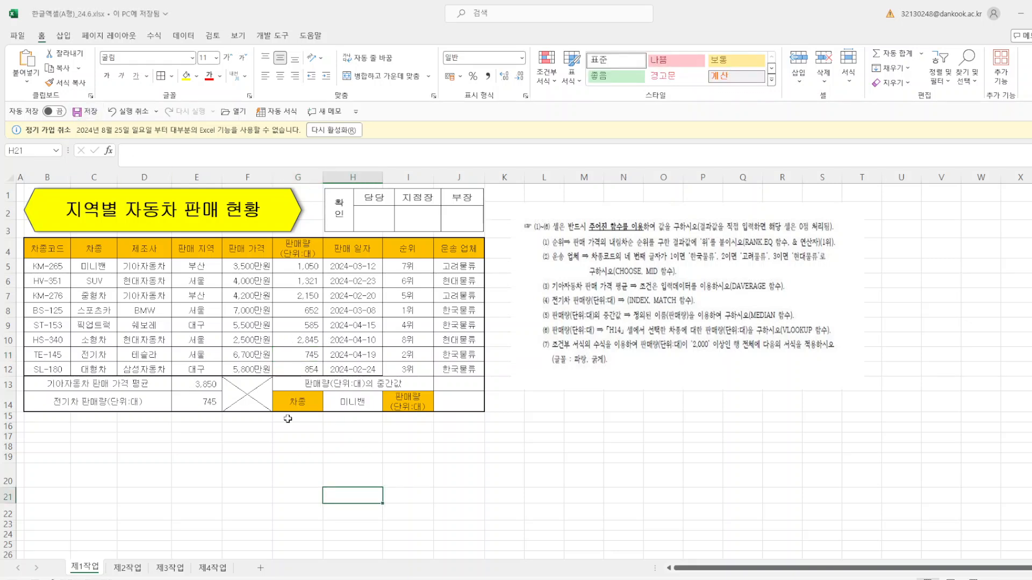
Step: Enter a MEDIAN formula in J13 using the defined name 판매량 for G5:G12
left_click(456, 384)
type("=")
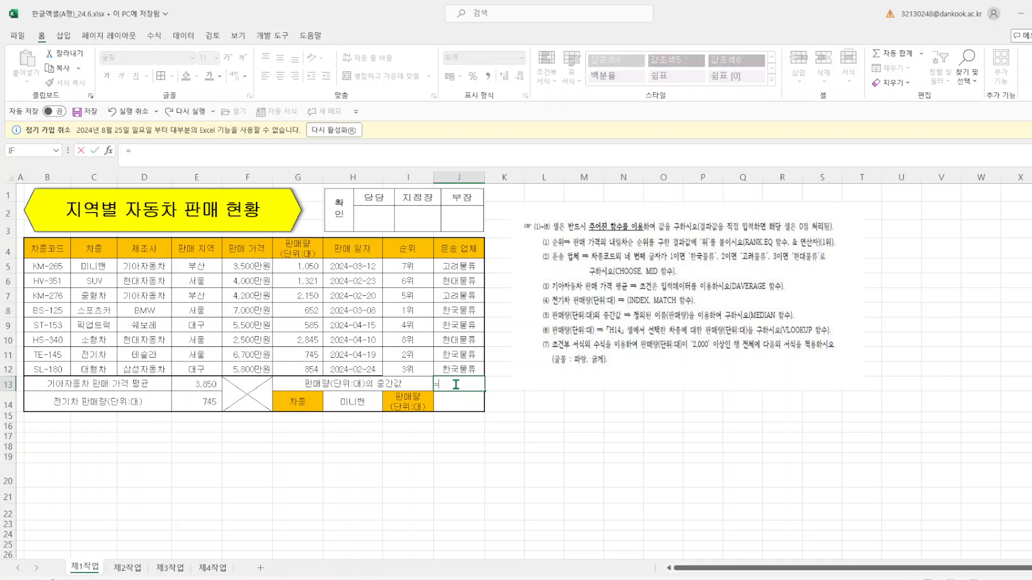
type("ㅡㄷ")
type("MEDIAN")
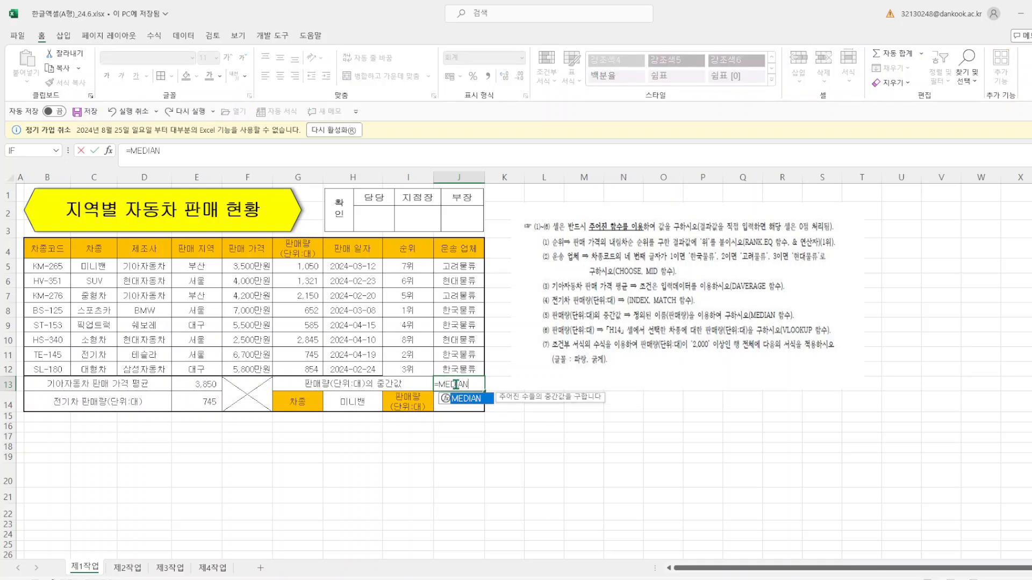
type("(")
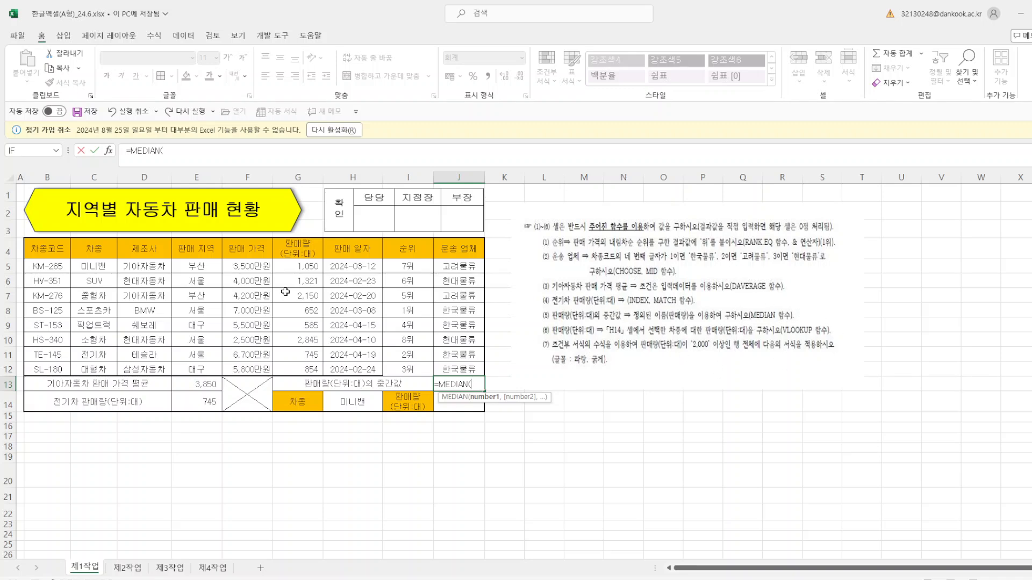
left_click_drag(302, 268, 308, 368)
type(")")
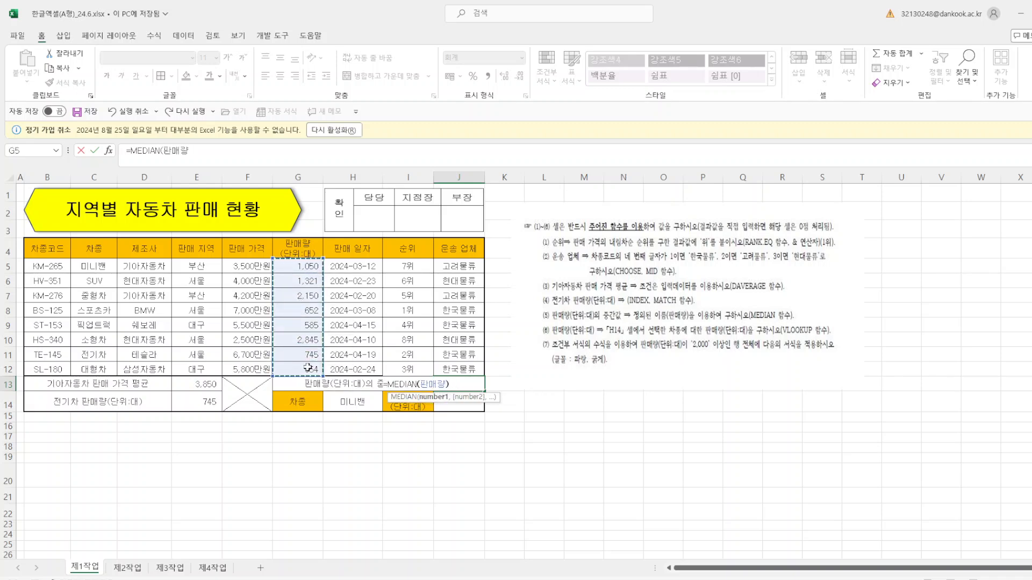
key("Return")
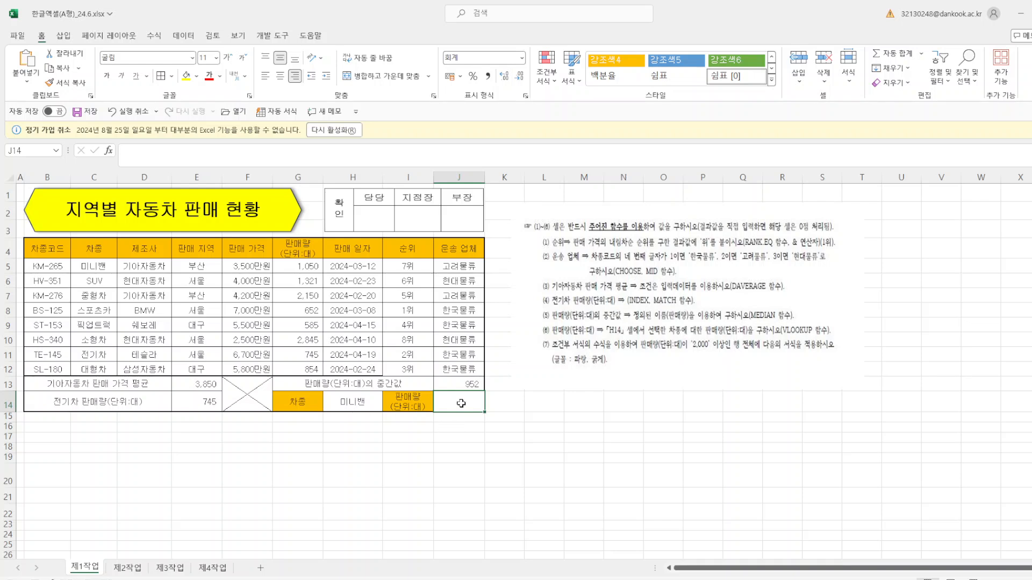
Step: Start a VLOOKUP formula in J14 with lookup value H14 and table range C5:J12
type("=VL")
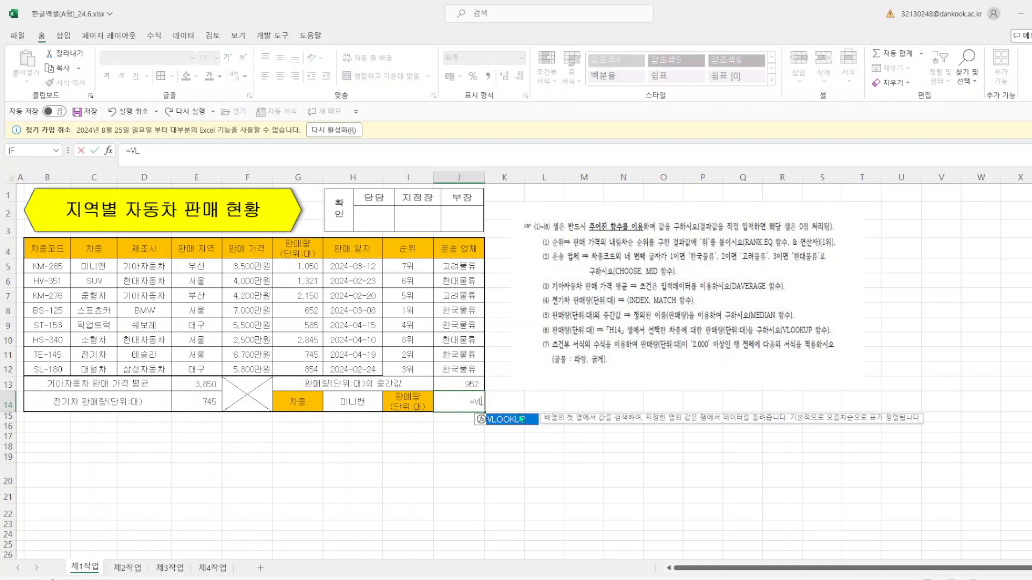
double_click(527, 421)
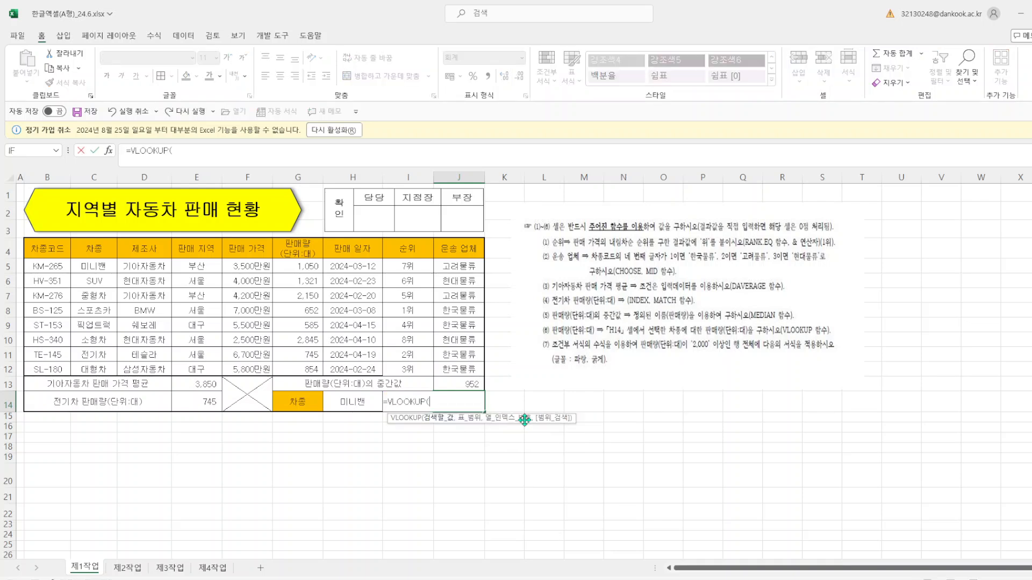
left_click(111, 152)
left_click(343, 401)
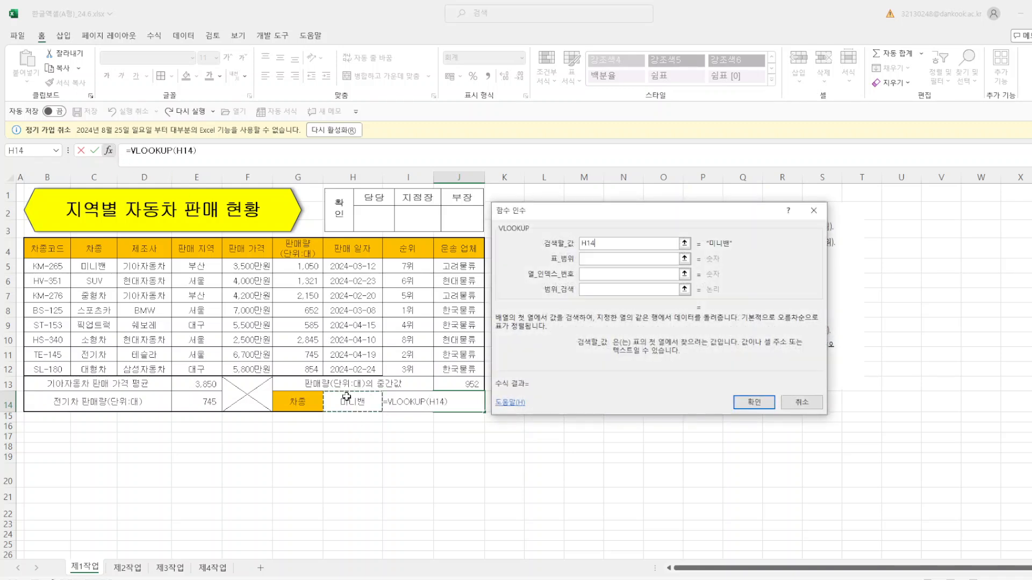
left_click(598, 259)
left_click_drag(95, 267, 450, 364)
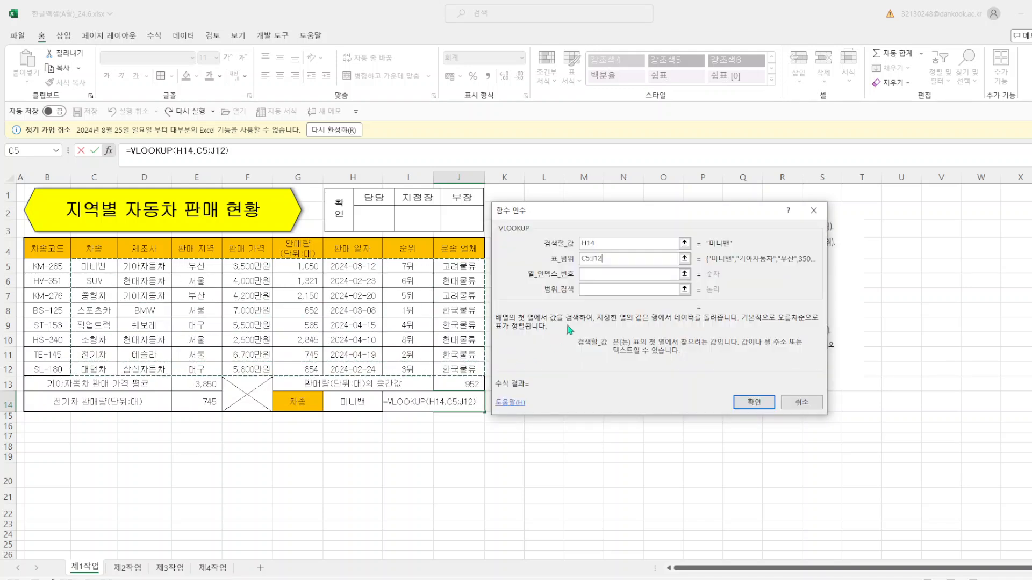
Step: Set the VLOOKUP column index to 5 and range lookup to 0, and complete the formula in J14
key("Tab")
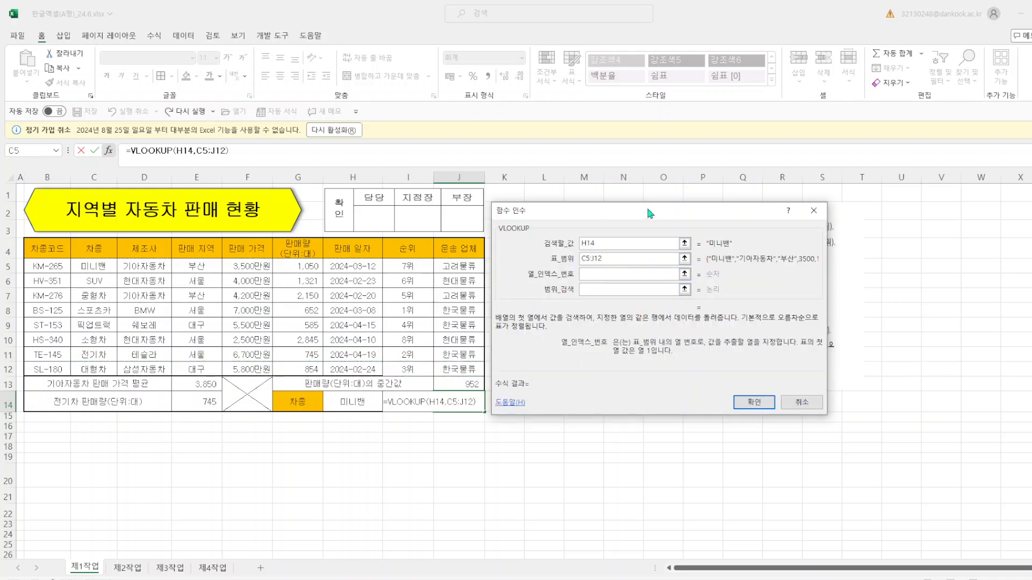
left_click_drag(647, 213, 663, 226)
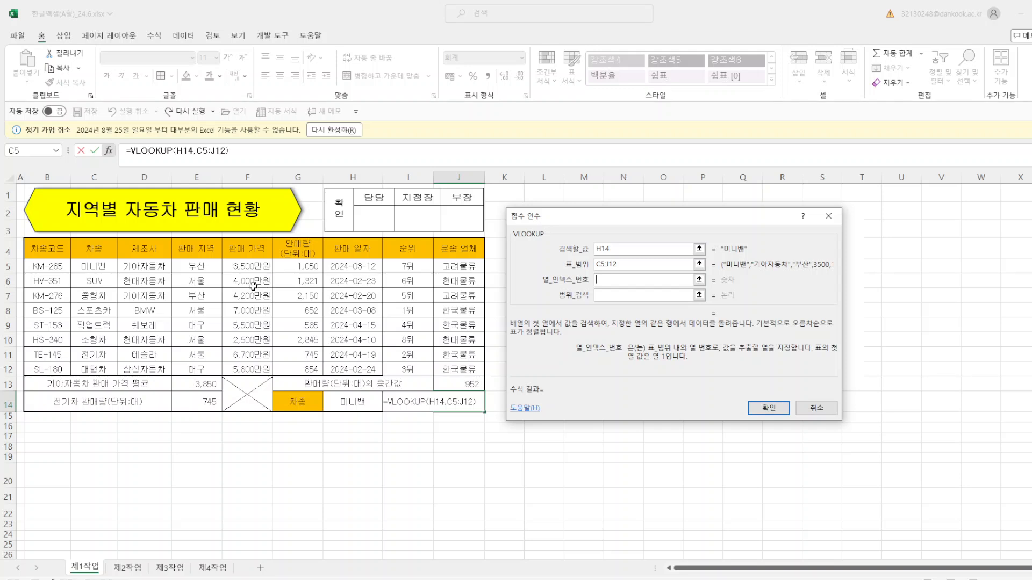
type("5")
left_click(614, 295)
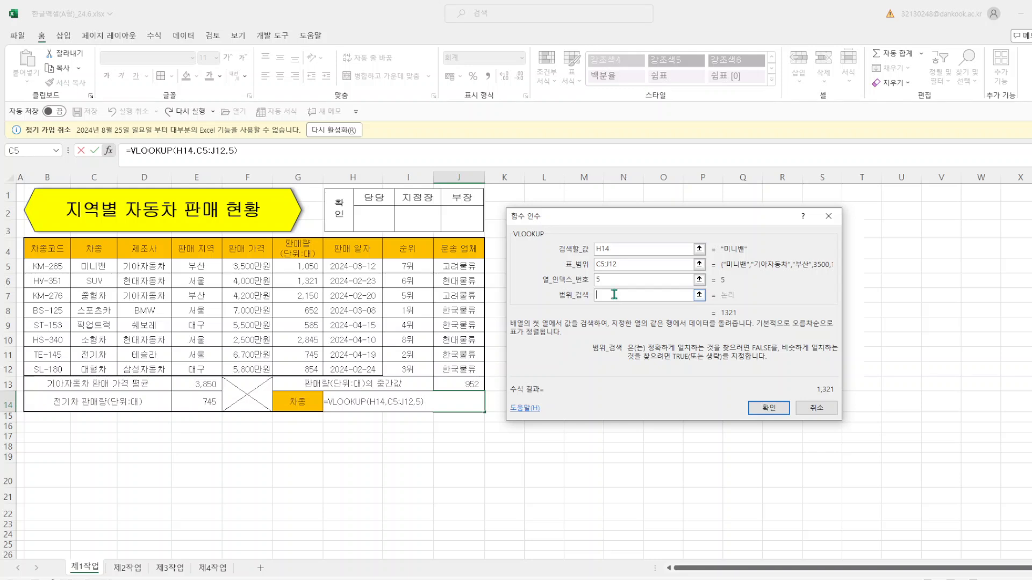
type("0")
left_click(769, 408)
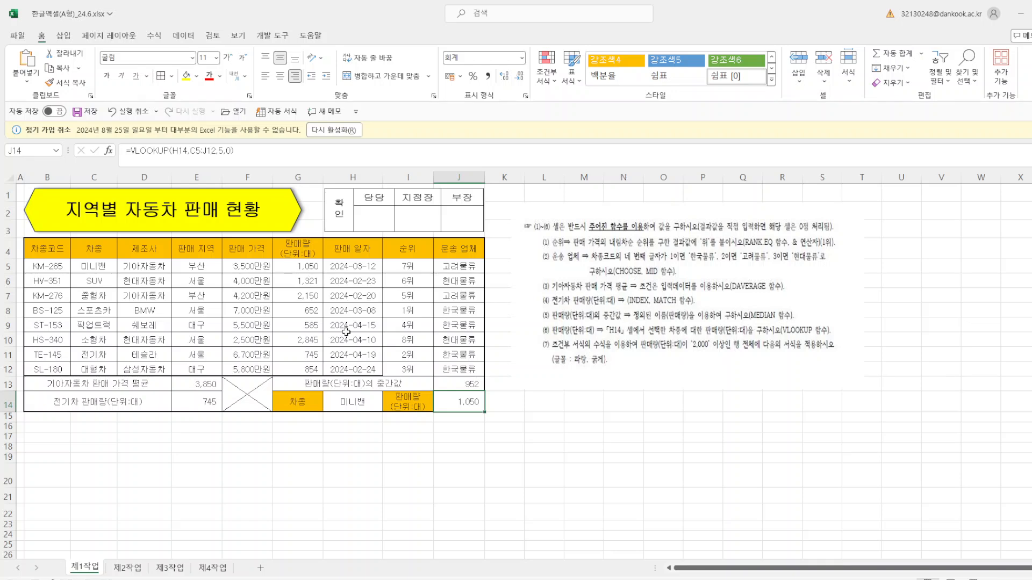
Step: Test the J14 lookup by choosing 스포츠카 in H14, switch H14 back to 미니밴, and save the workbook
left_click(359, 399)
left_click(387, 407)
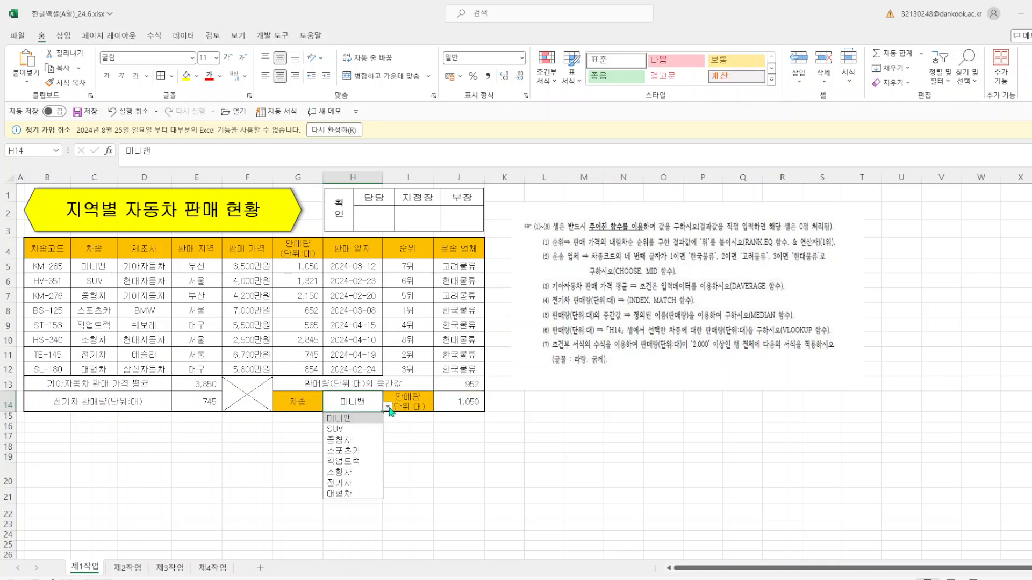
left_click(362, 452)
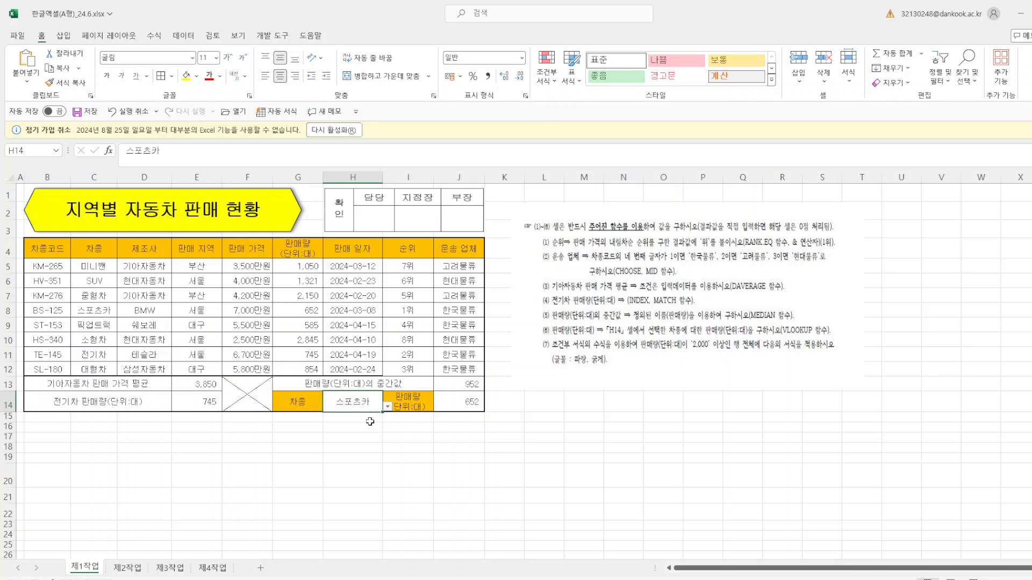
left_click(388, 408)
left_click(344, 417)
left_click(79, 111)
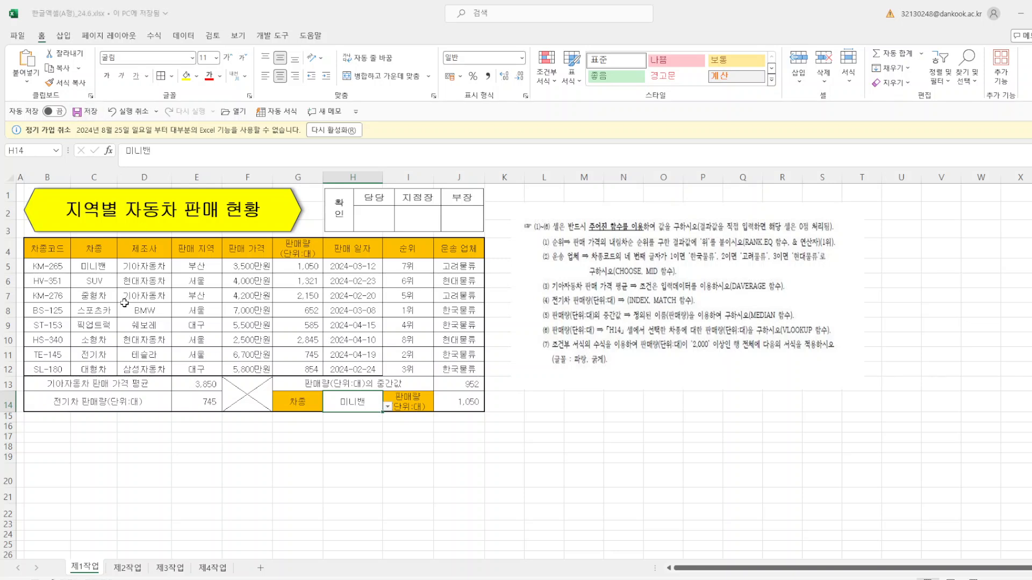
Step: Start a new conditional formatting rule for B5:J12 that uses a formula to determine which cells to format
left_click_drag(47, 266, 448, 370)
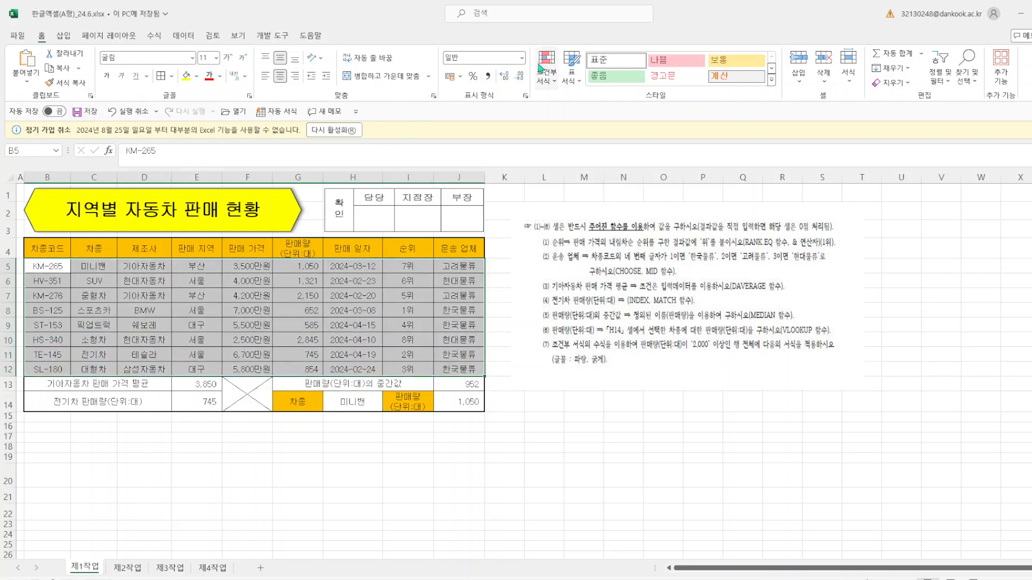
left_click(551, 82)
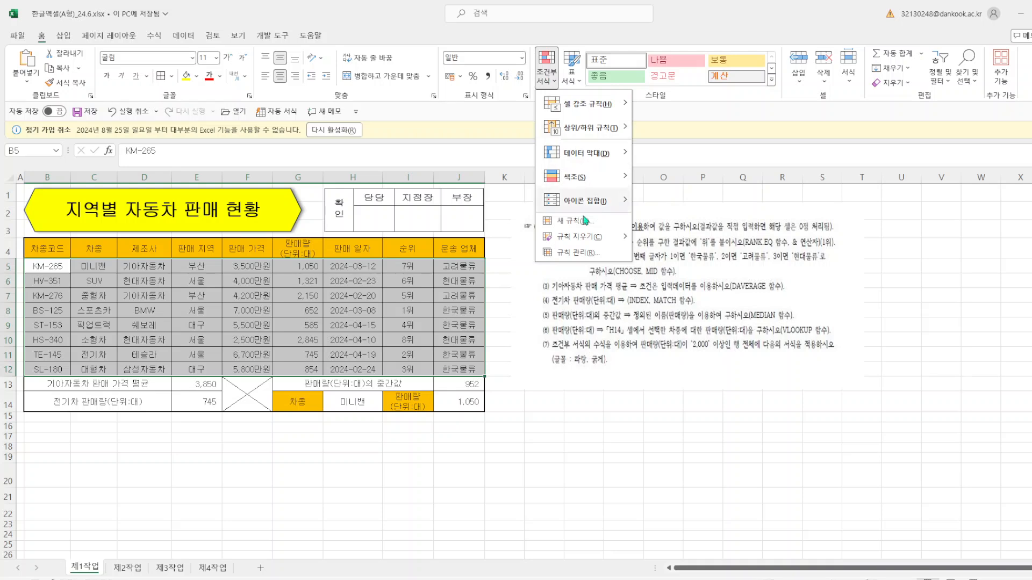
left_click(556, 224)
left_click(579, 307)
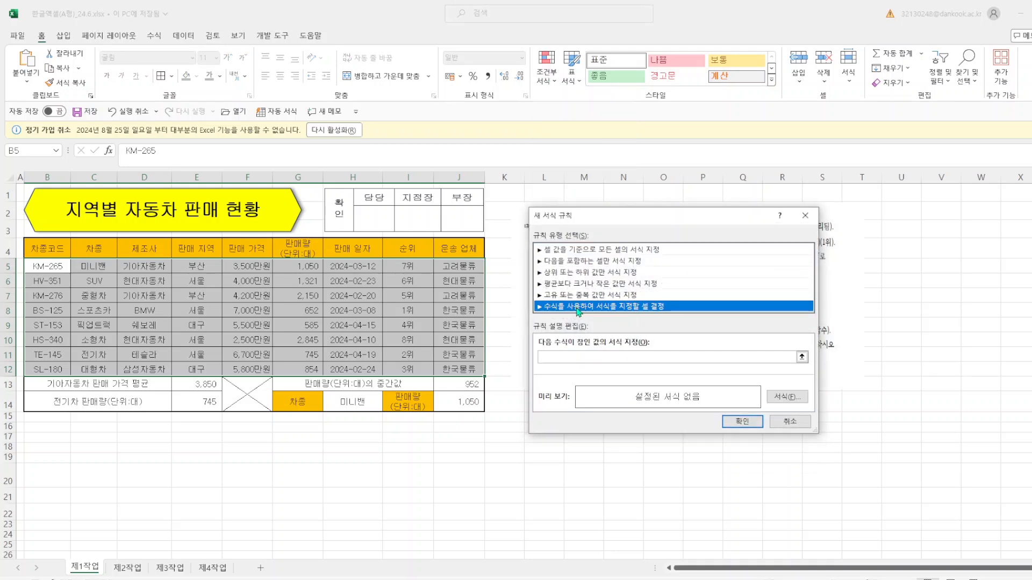
Step: Enter the rule formula =$G5>=2000 with only the column reference to G5 fixed
left_click_drag(596, 216, 236, 270)
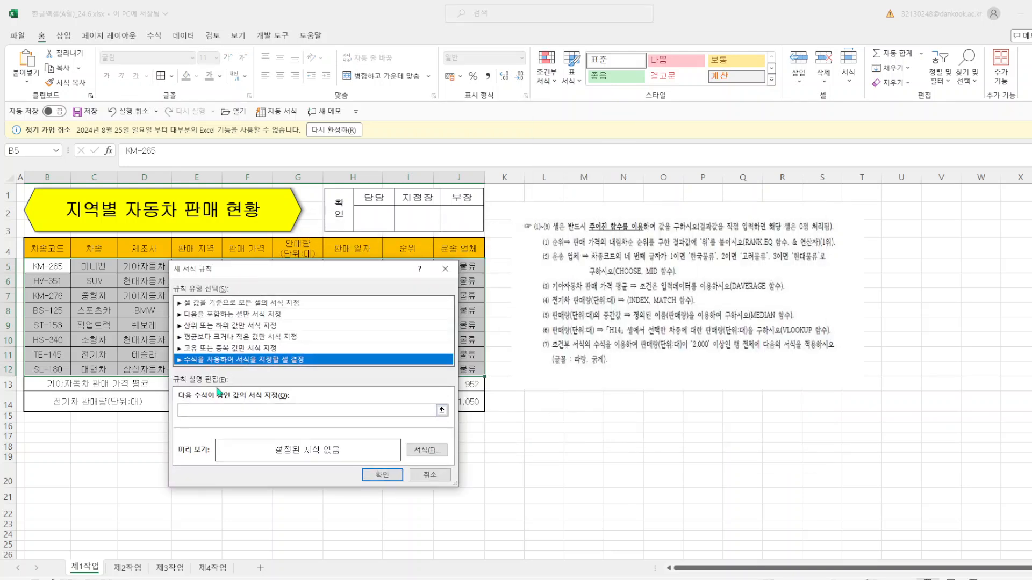
left_click(190, 410)
type("=")
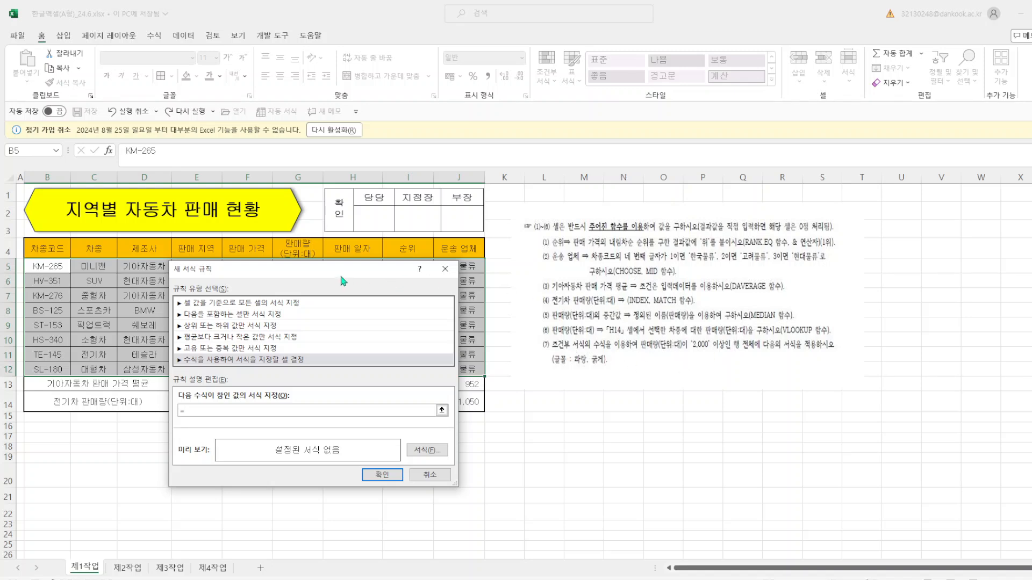
left_click_drag(340, 277, 536, 284)
left_click(300, 267)
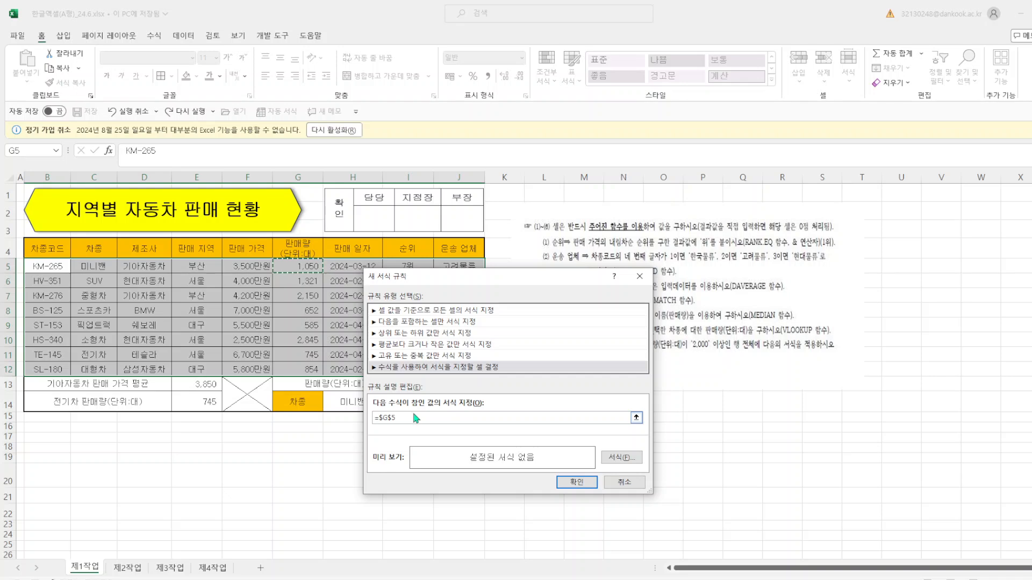
key("F4")
key("F4")
left_click_drag(510, 279, 408, 318)
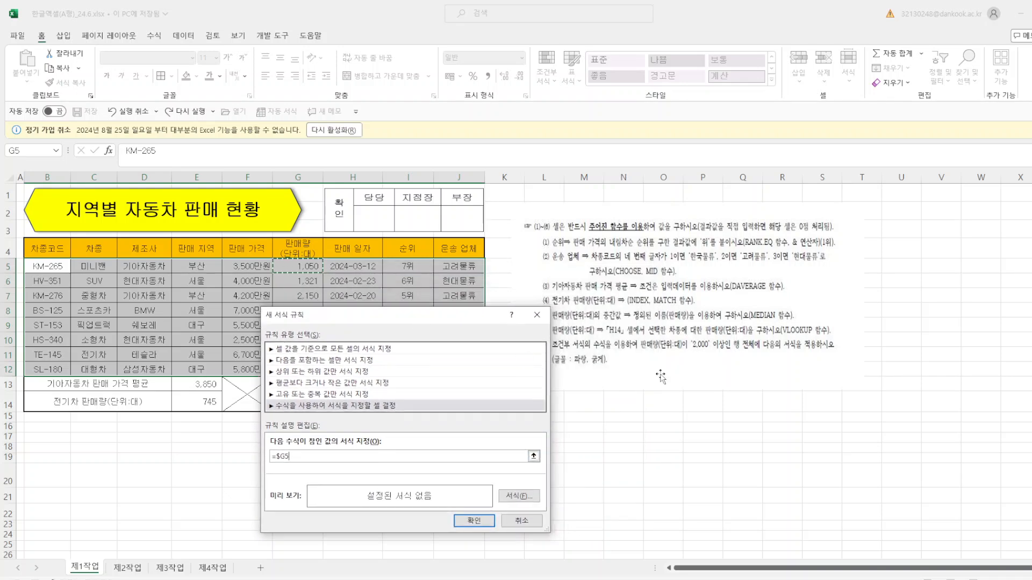
type(">=2000")
Step: Format the rule's matching rows in bold blue font, apply the rule to the table, and save the workbook
left_click(517, 496)
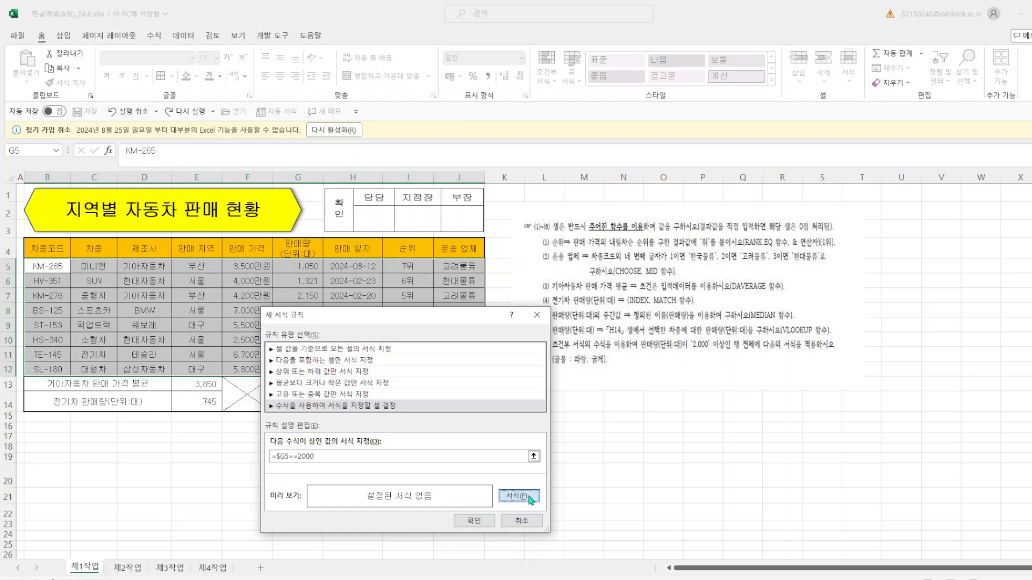
left_click(707, 235)
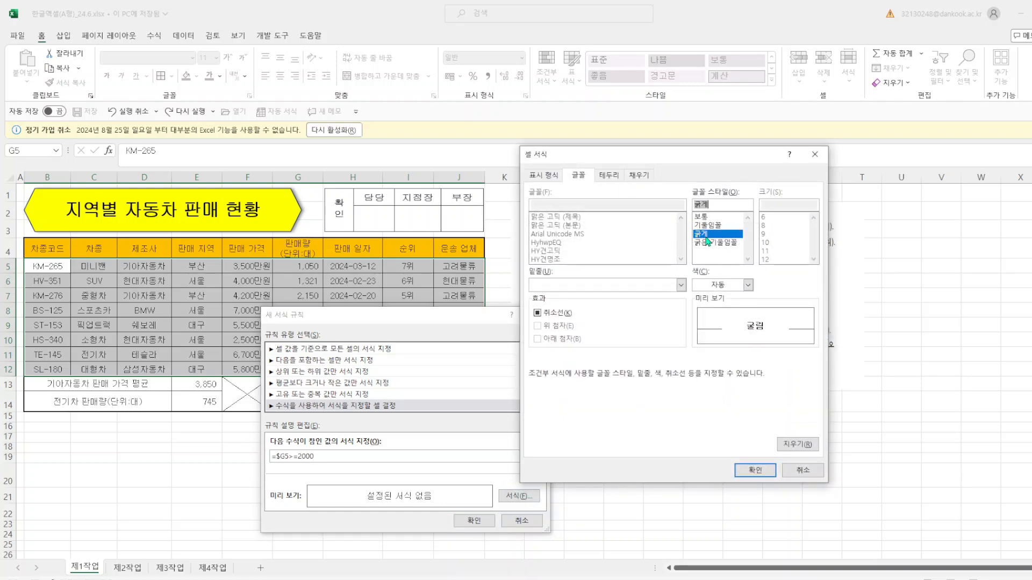
left_click(748, 285)
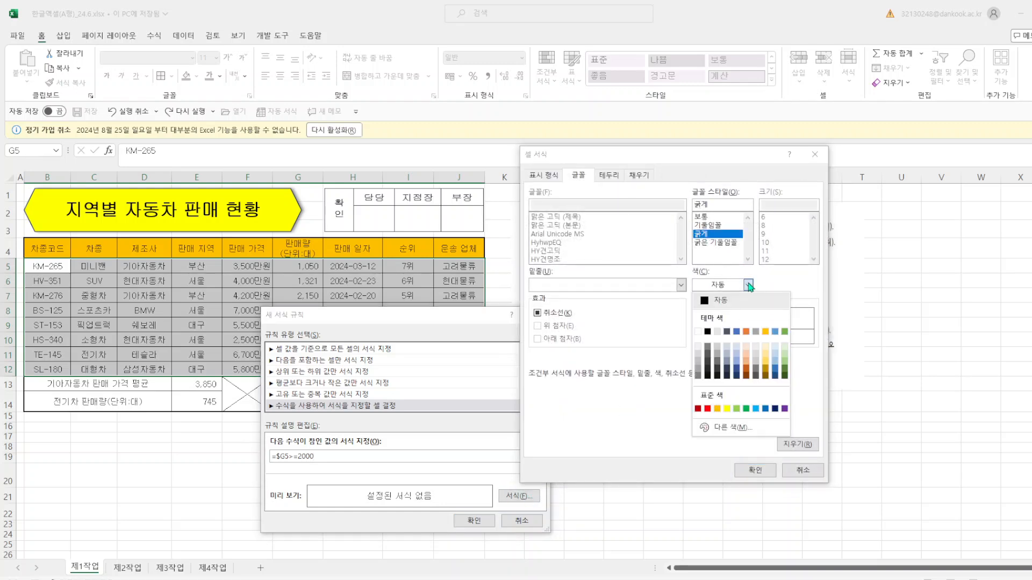
left_click(766, 409)
left_click(755, 470)
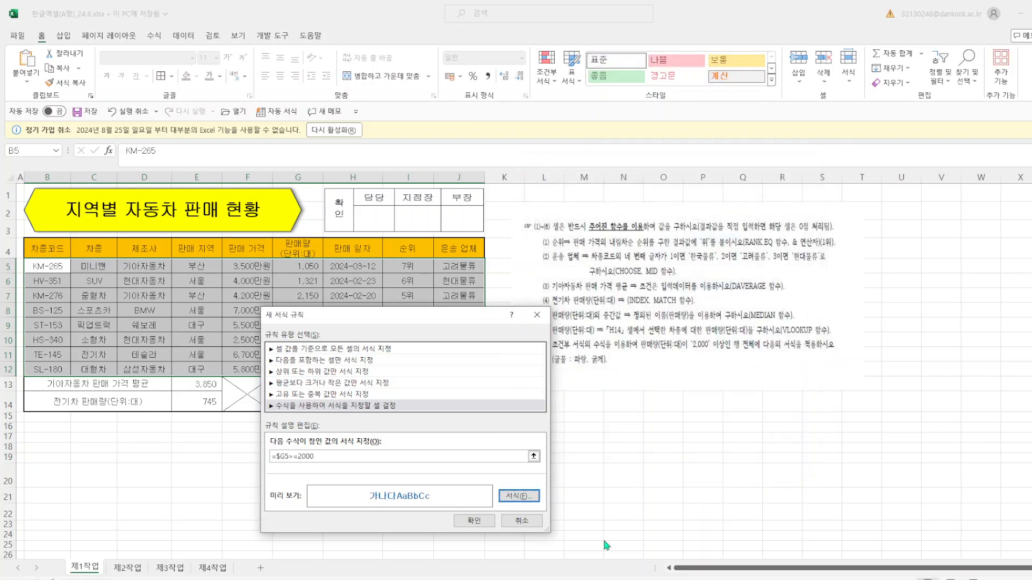
left_click(474, 521)
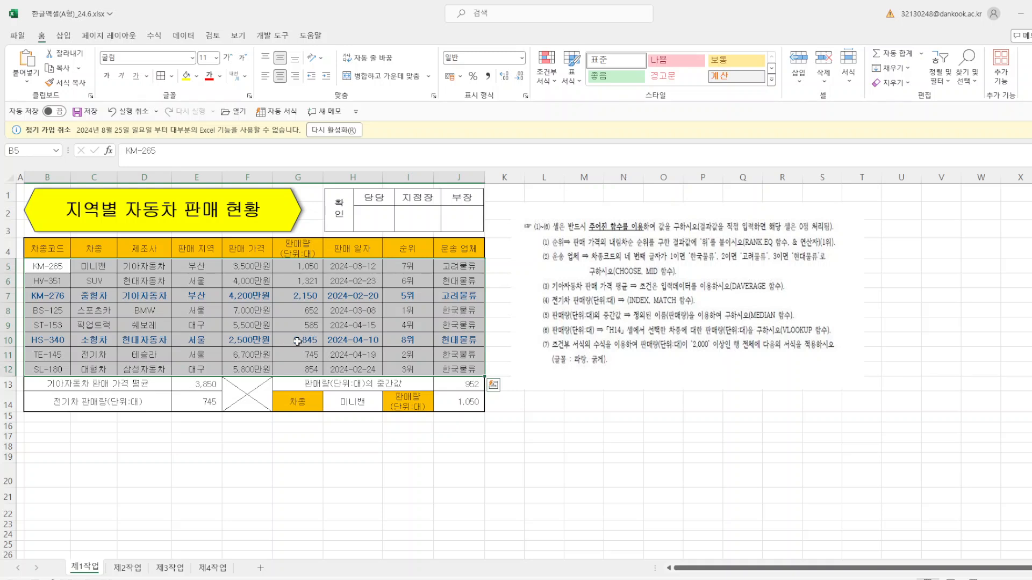
left_click(429, 489)
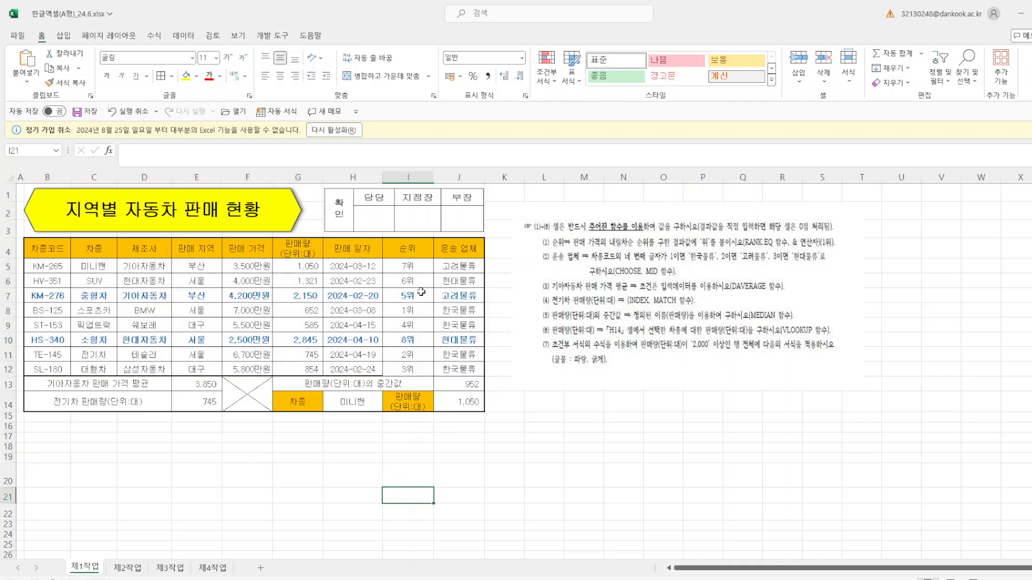
left_click(77, 112)
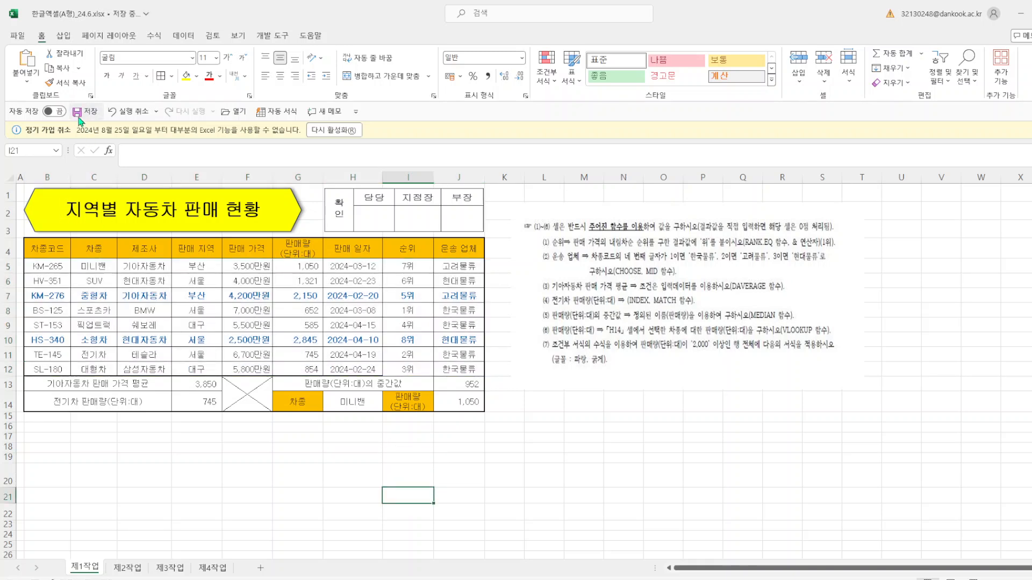
Step: Copy the range B4:H12 on the 제1작업 sheet
left_click(127, 568)
left_click(84, 568)
left_click_drag(53, 248, 358, 370)
right_click(350, 253)
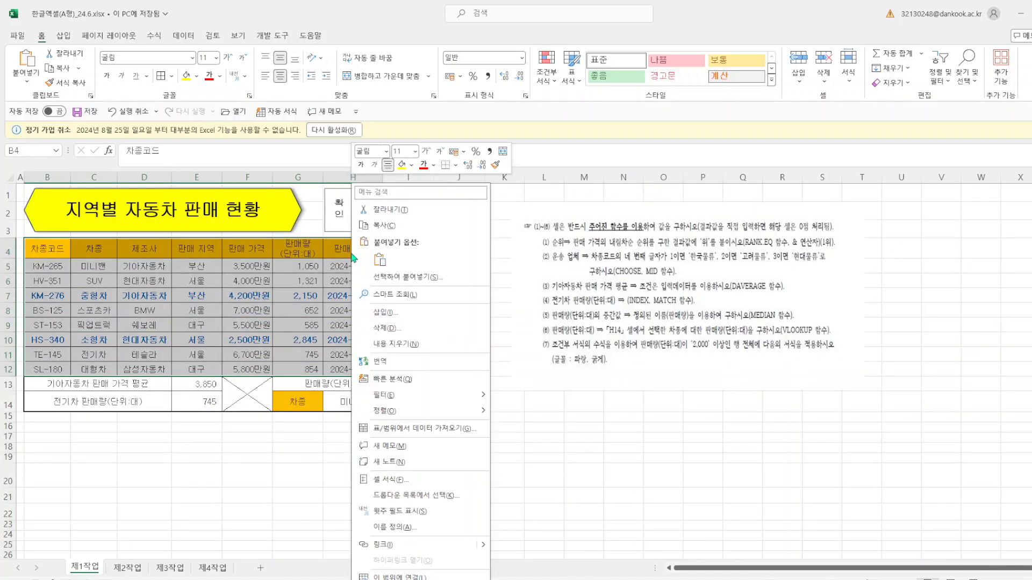
left_click(387, 226)
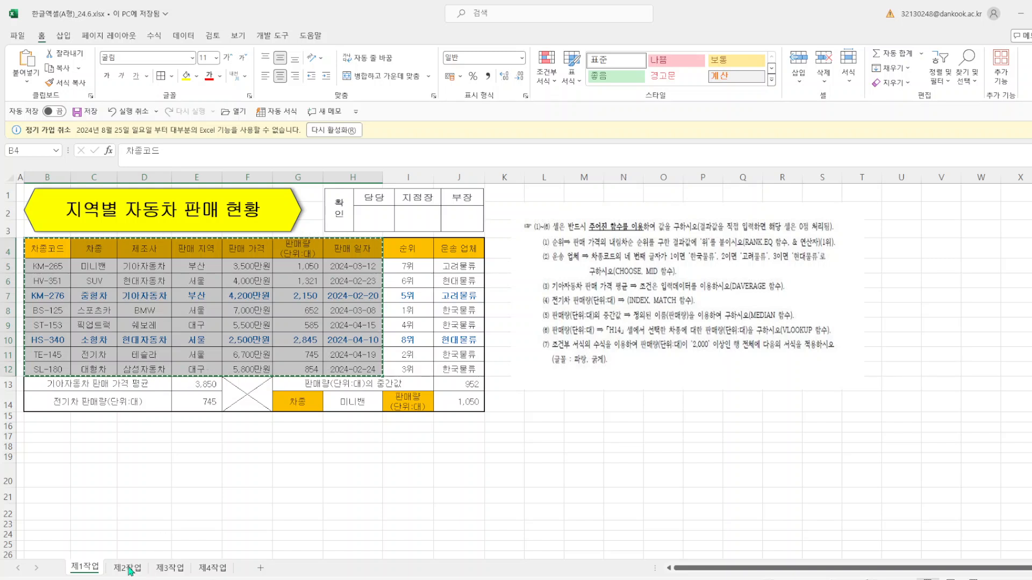
Step: Paste the copied table at B2 of the 제2작업 sheet with source column widths, and move the instruction picture closer to the table
key("ctrl+Page_Down")
left_click(45, 198)
right_click(45, 199)
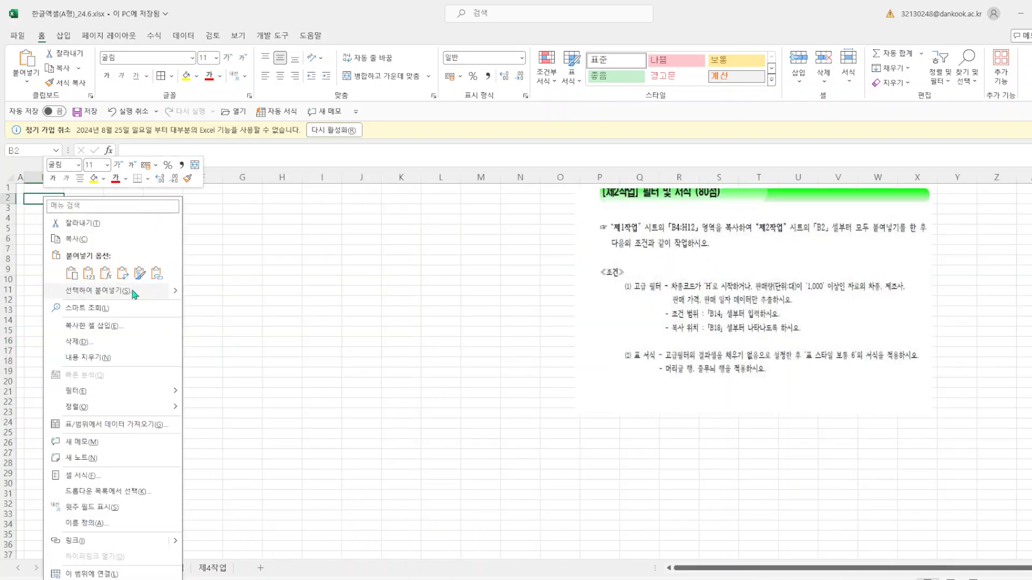
mouse_move(176, 291)
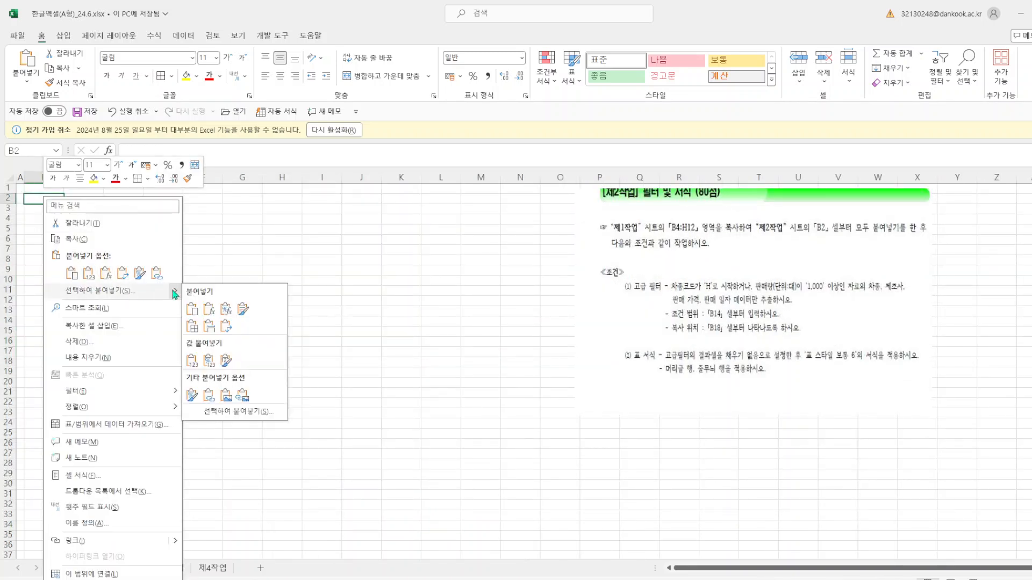
left_click(208, 326)
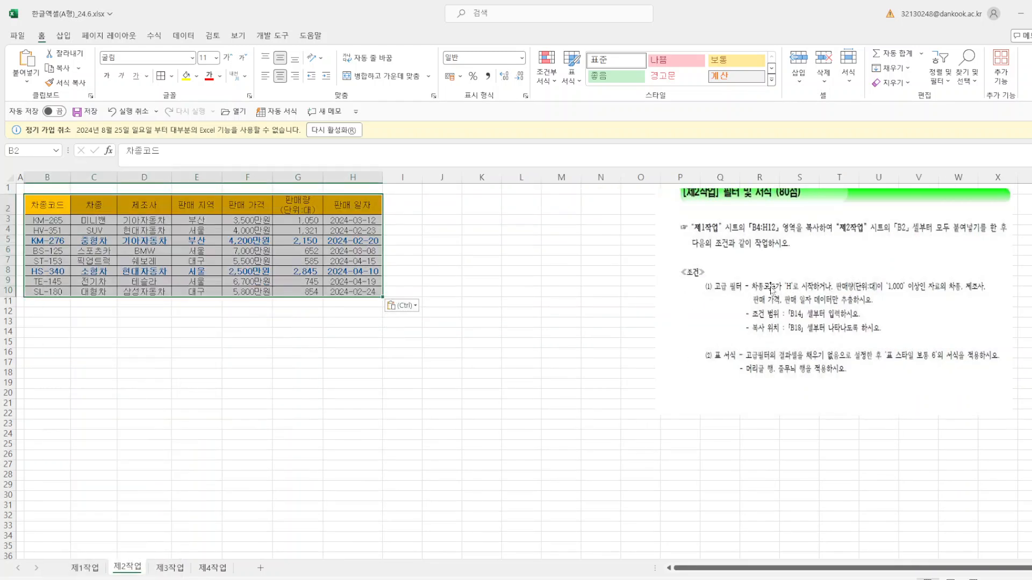
left_click_drag(771, 288, 621, 293)
left_click(412, 371)
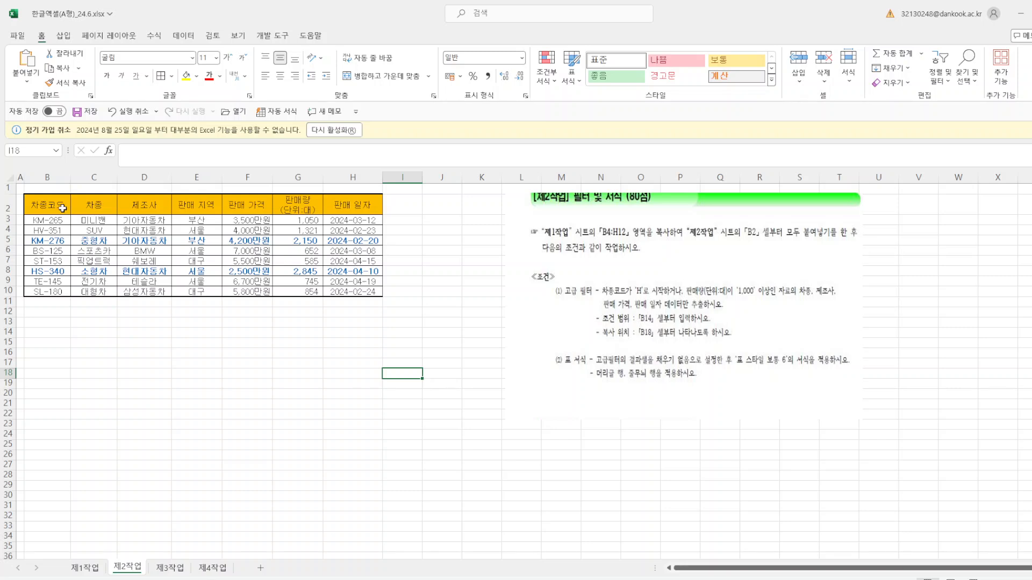
Step: Copy the 차종코드 and 판매량(단위:대) headers from row 2 and paste them at B14 as criteria headers
left_click(62, 208)
left_click(285, 212)
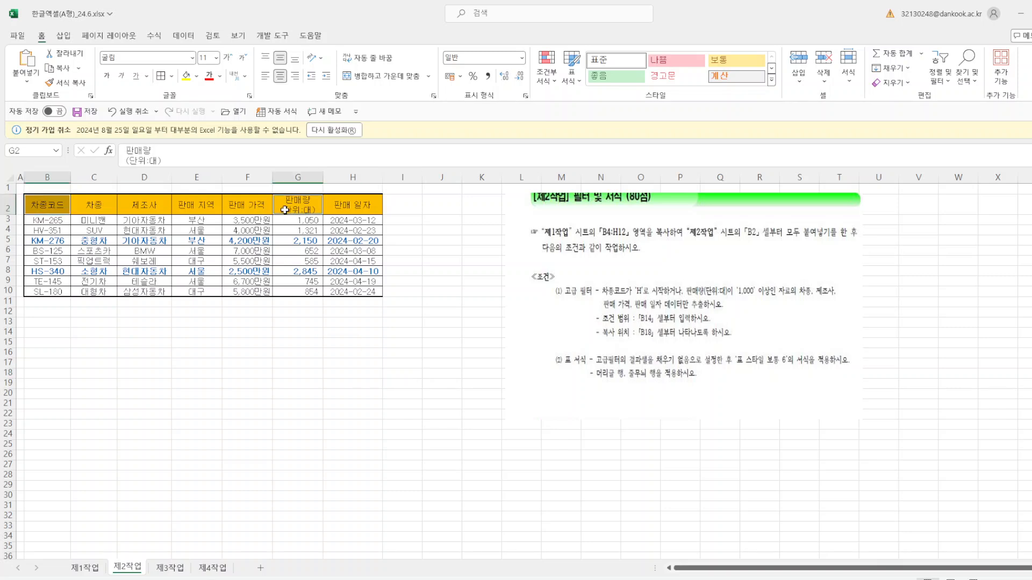
right_click(287, 213)
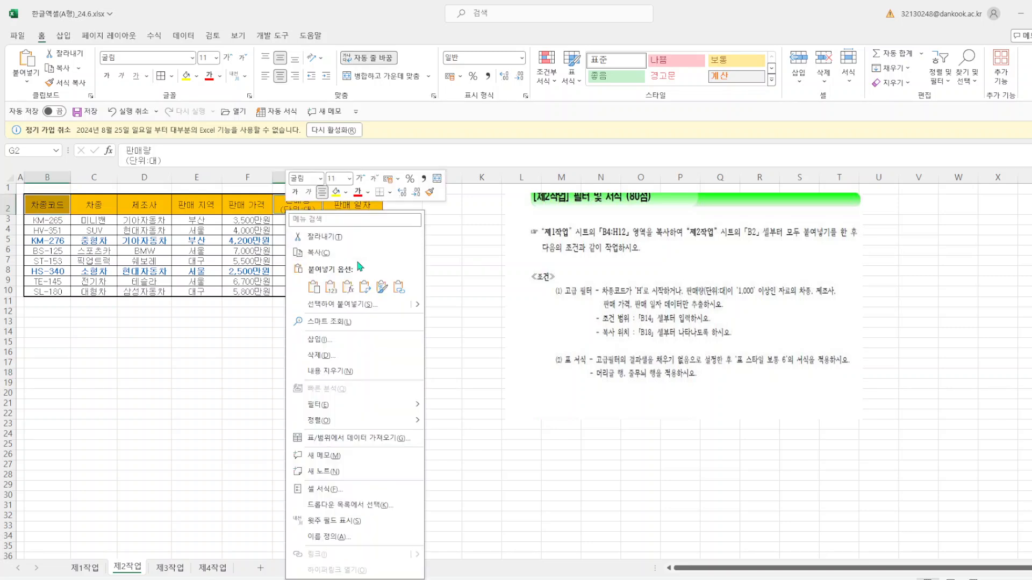
left_click(319, 253)
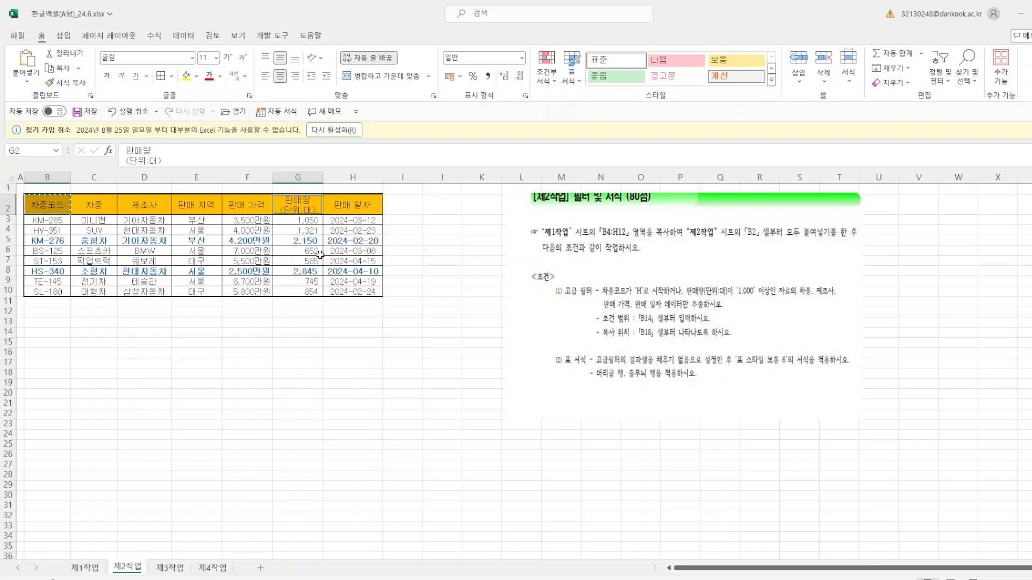
left_click(46, 333)
right_click(45, 336)
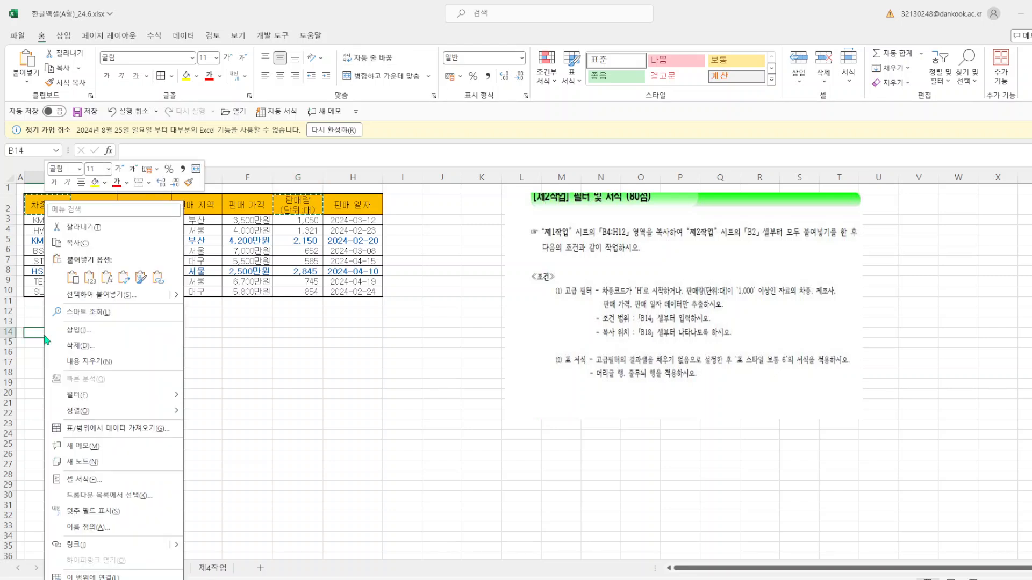
left_click(73, 277)
Step: Enter the OR criteria H* in B15 under 차종코드 and >=1000 in C16 under 판매량(단위:대)
left_click(59, 355)
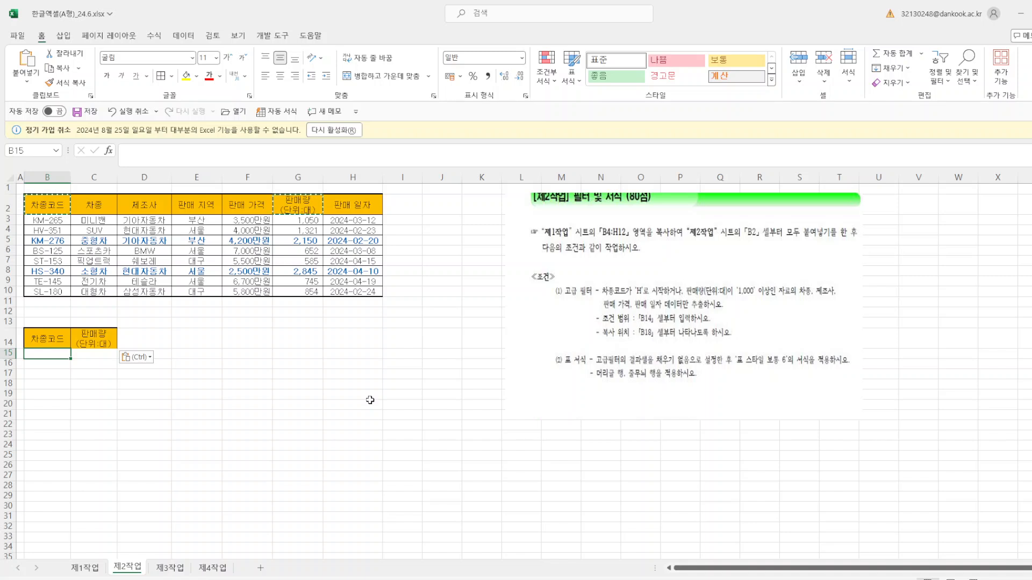
type("H*")
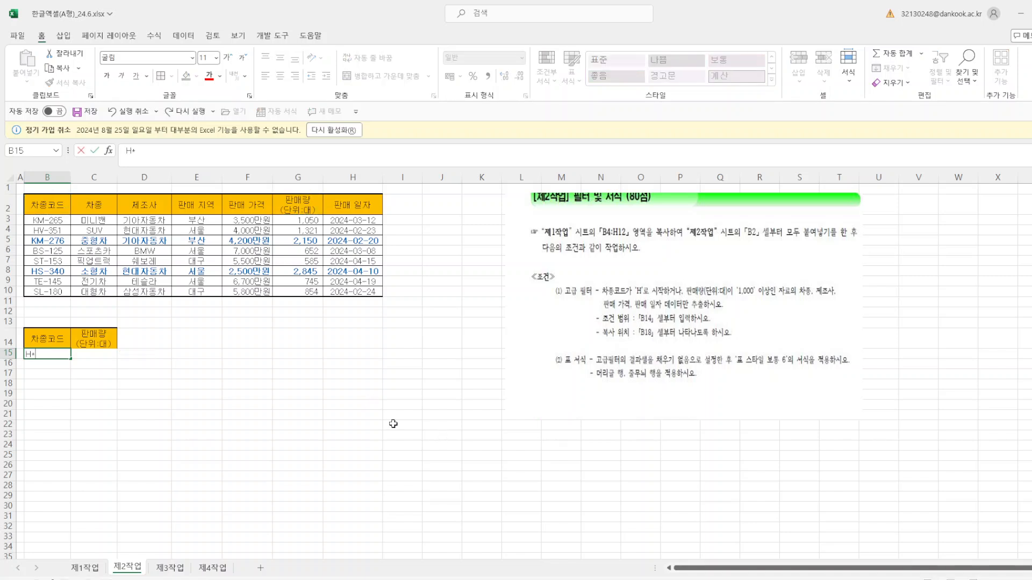
left_click(104, 365)
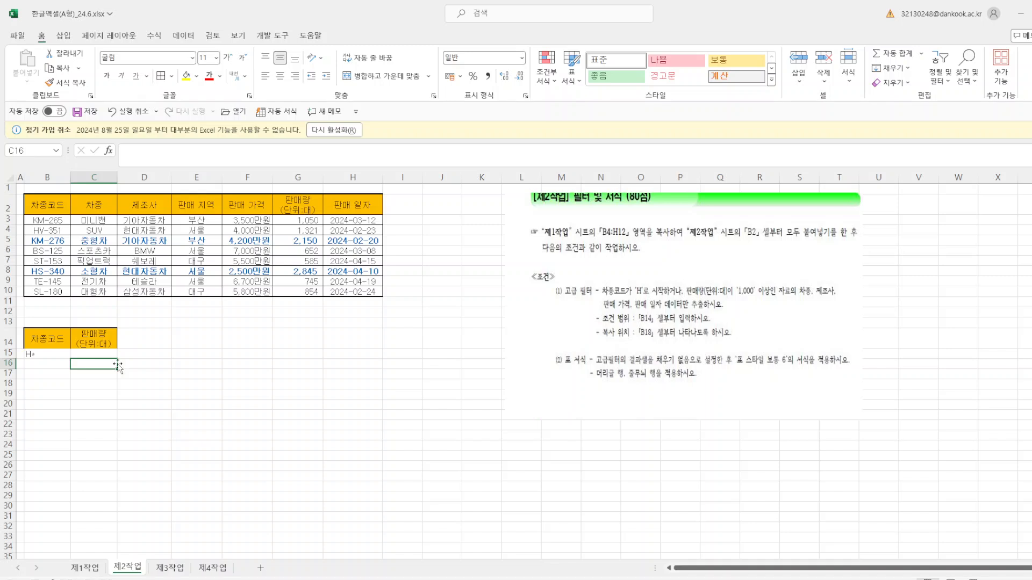
type(">=1000")
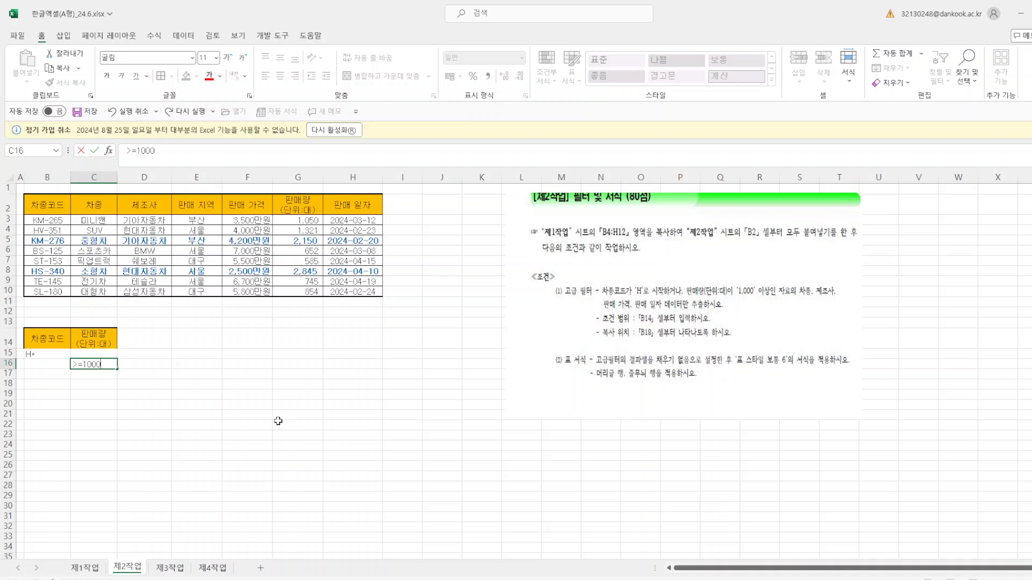
left_click(278, 421)
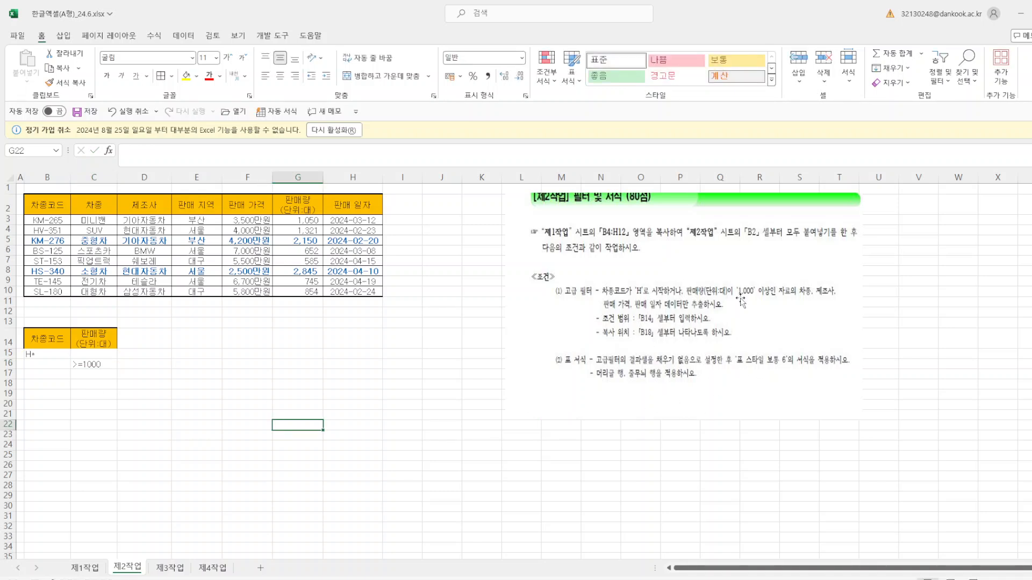
Step: Copy the 차종, 제조사, 판매 가격 and 판매 일자 headers from row 2 and paste them at B18 as extraction headers
left_click_drag(114, 205, 148, 206)
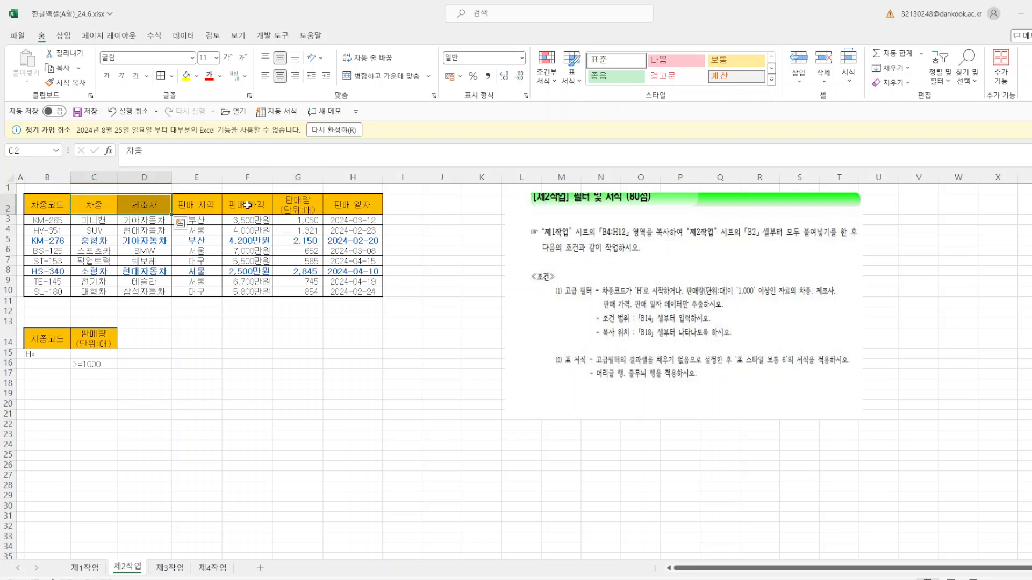
left_click(247, 205, "ctrl")
left_click(344, 204, "ctrl")
right_click(348, 207)
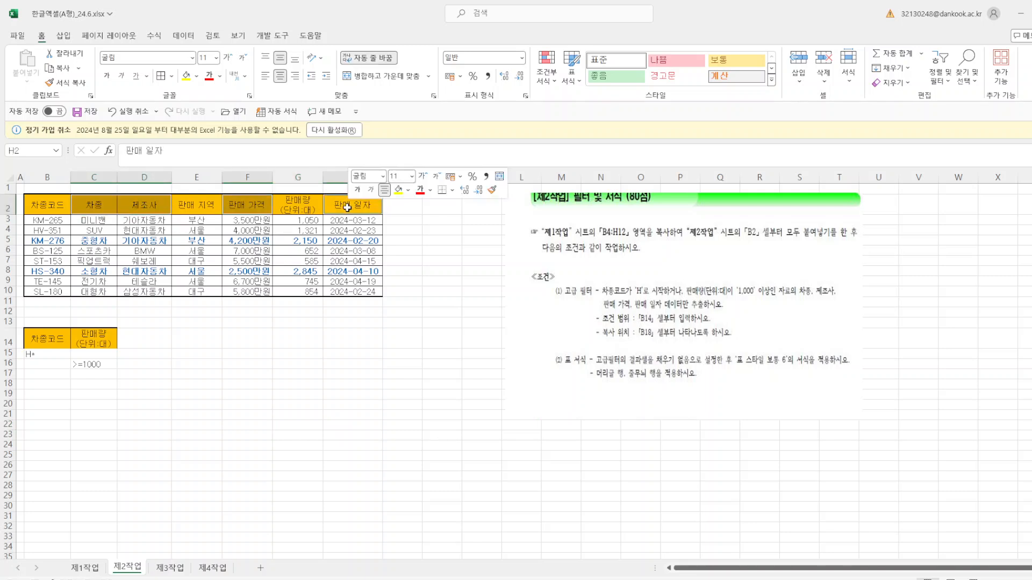
left_click(376, 251)
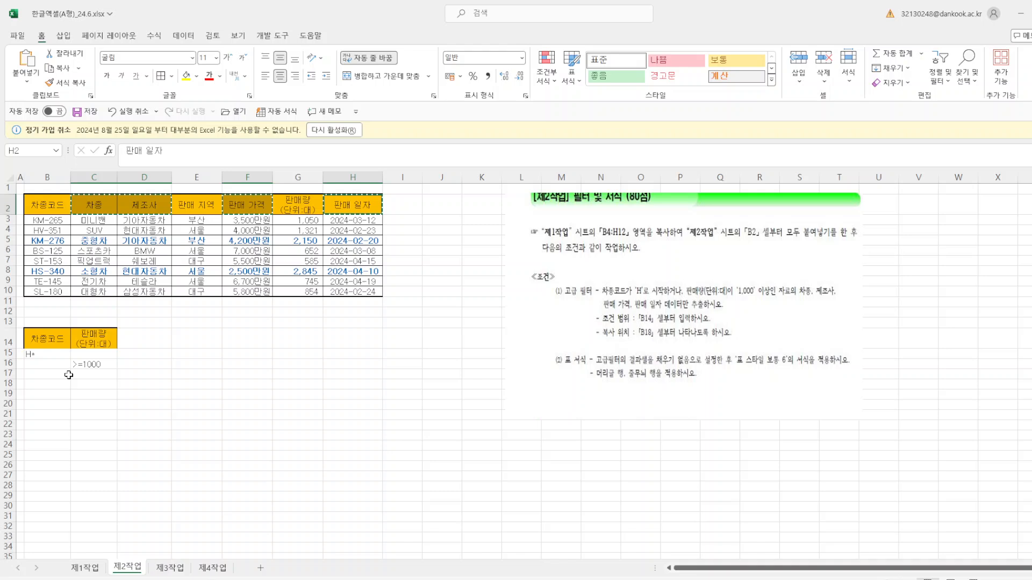
left_click(33, 385)
right_click(33, 386)
left_click(45, 312)
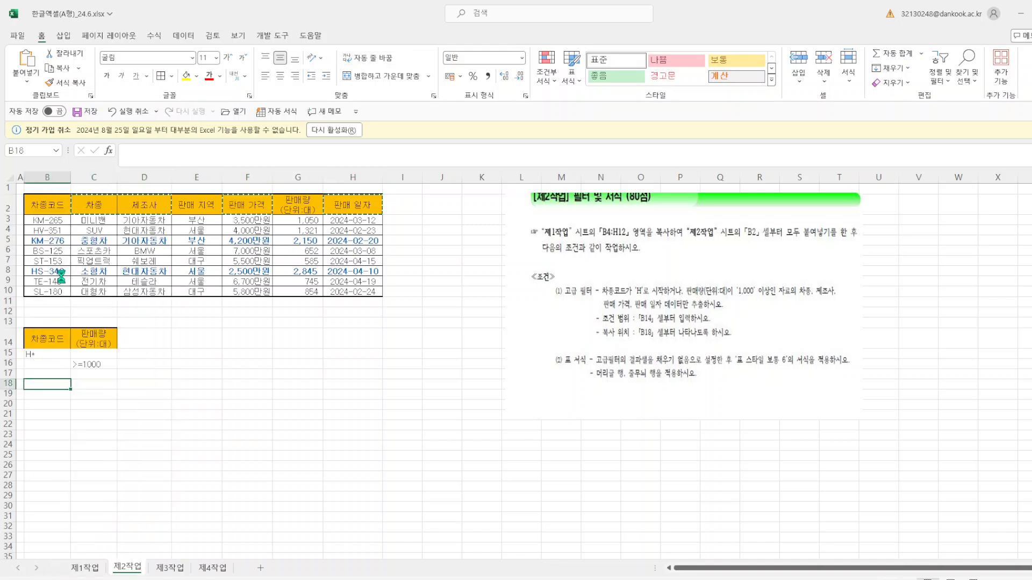
Step: Run an advanced filter on B2:H10 with criteria range B14:C16, copying the results to the headers in B18:E18
left_click(188, 35)
left_click(566, 82)
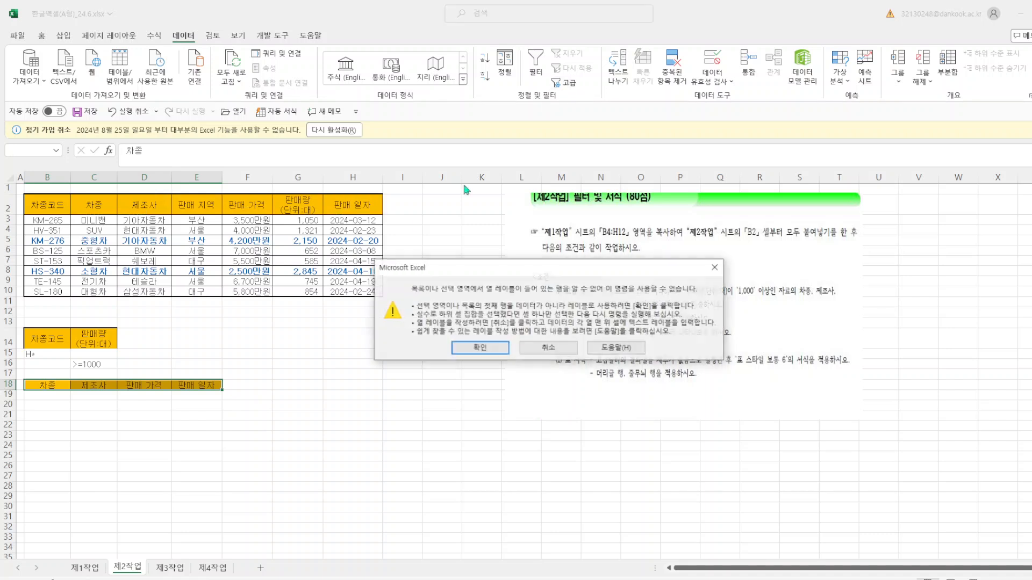
left_click(479, 348)
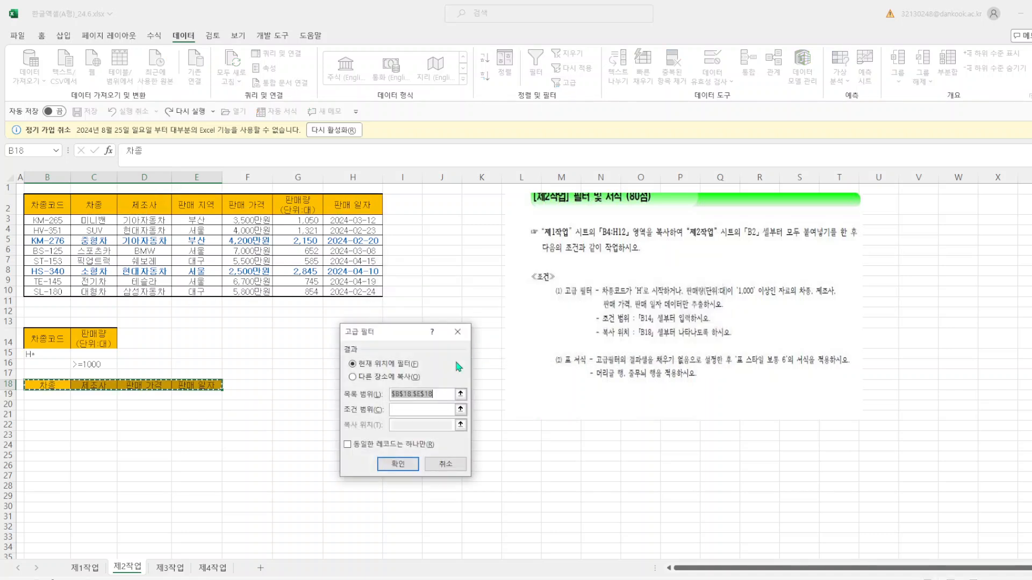
left_click_drag(35, 205, 338, 294)
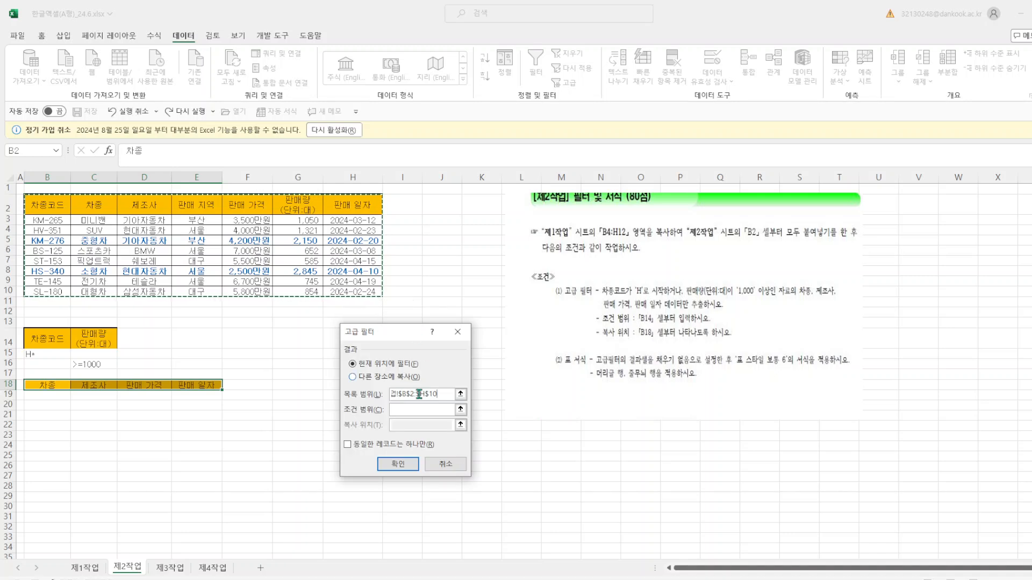
left_click(407, 409)
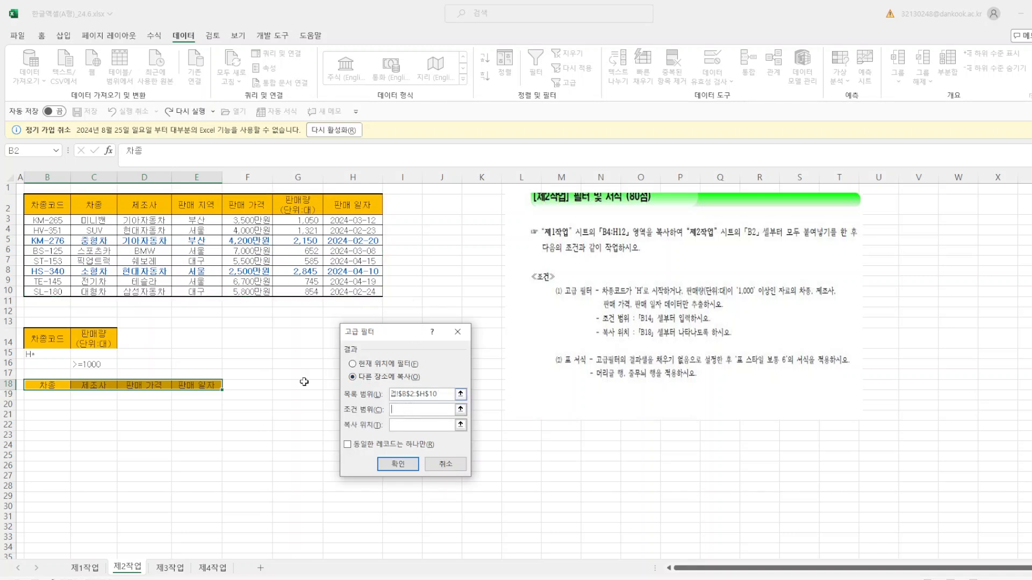
left_click_drag(50, 338, 103, 365)
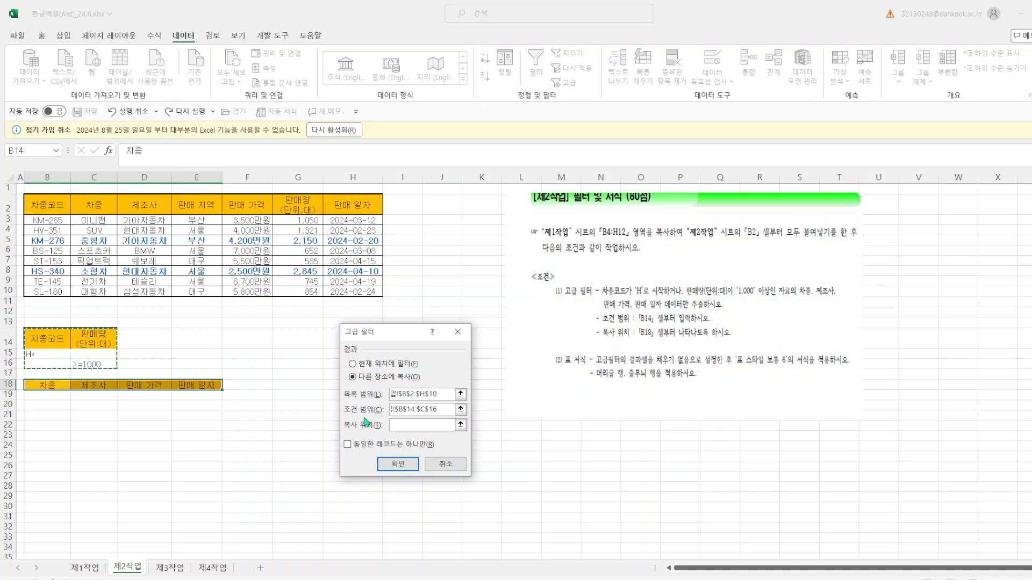
left_click(410, 428)
left_click_drag(47, 385, 189, 385)
left_click(399, 467)
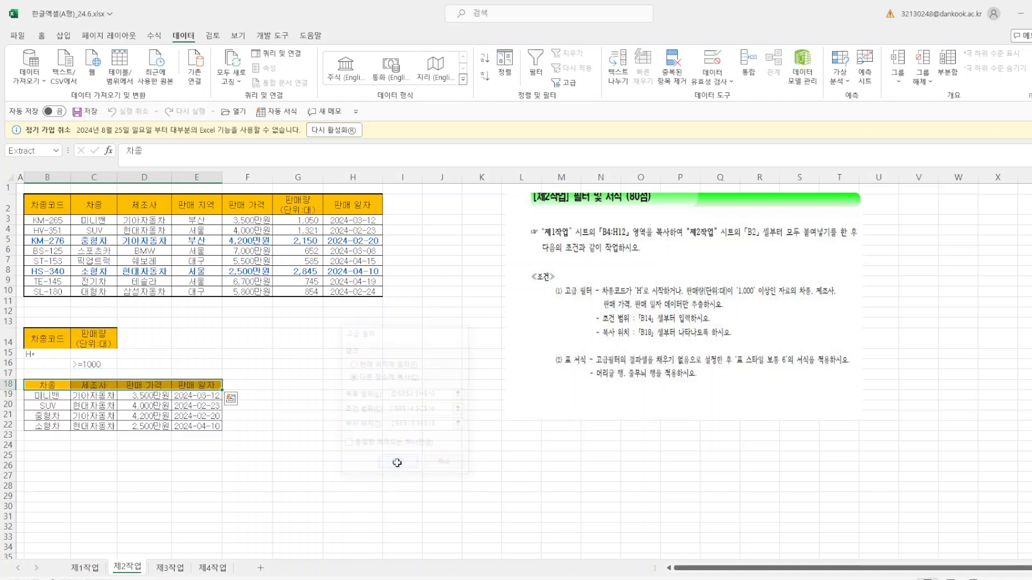
left_click(463, 457)
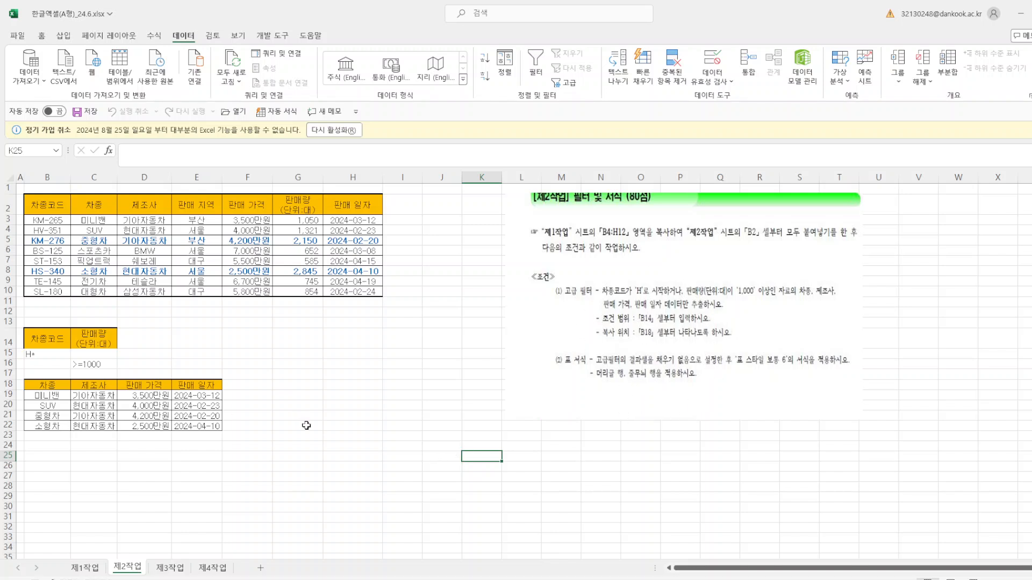
Step: Remove the fill colour from the extracted header cells B18:E18
left_click_drag(47, 384, 196, 384)
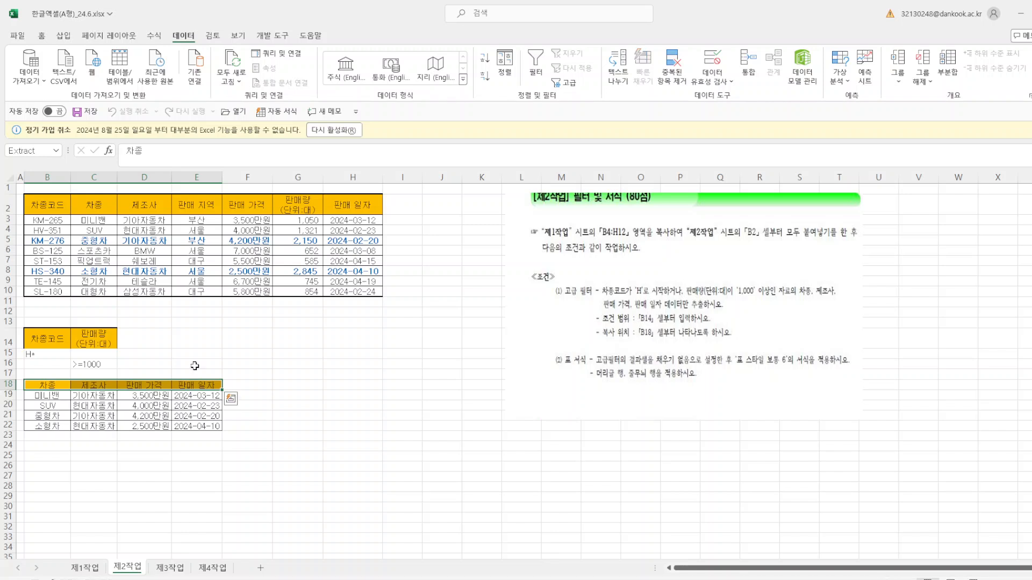
left_click(41, 36)
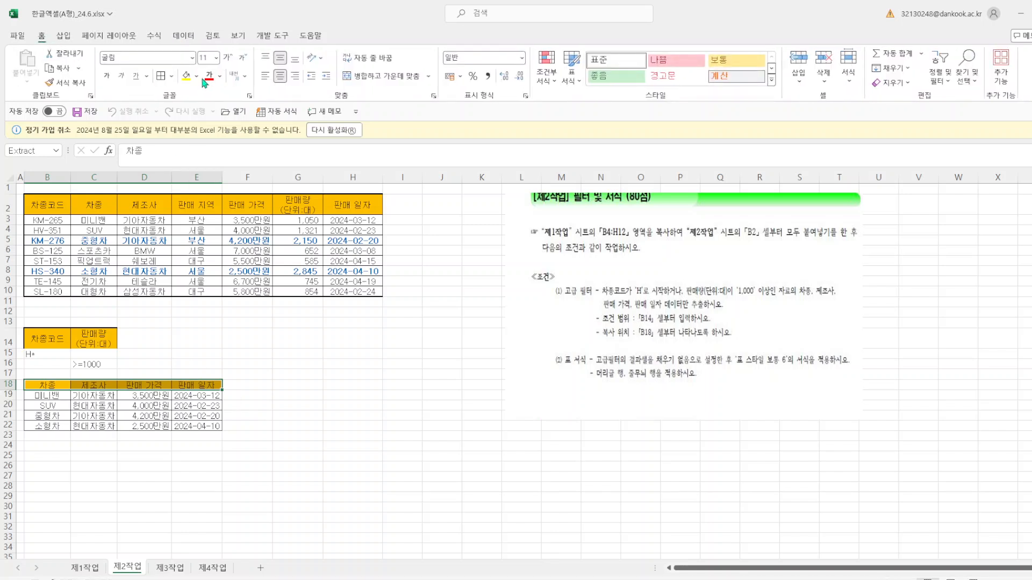
left_click(197, 76)
left_click(232, 229)
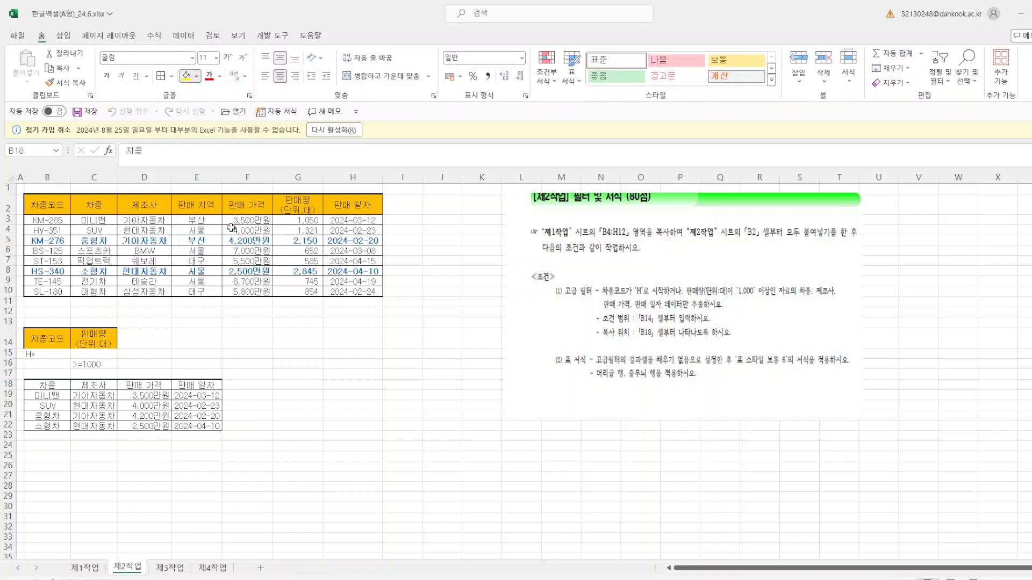
left_click(343, 356)
Step: Format B18:E22 as a table with headers using 표 스타일 보통 6, and save the workbook
left_click_drag(29, 388, 199, 427)
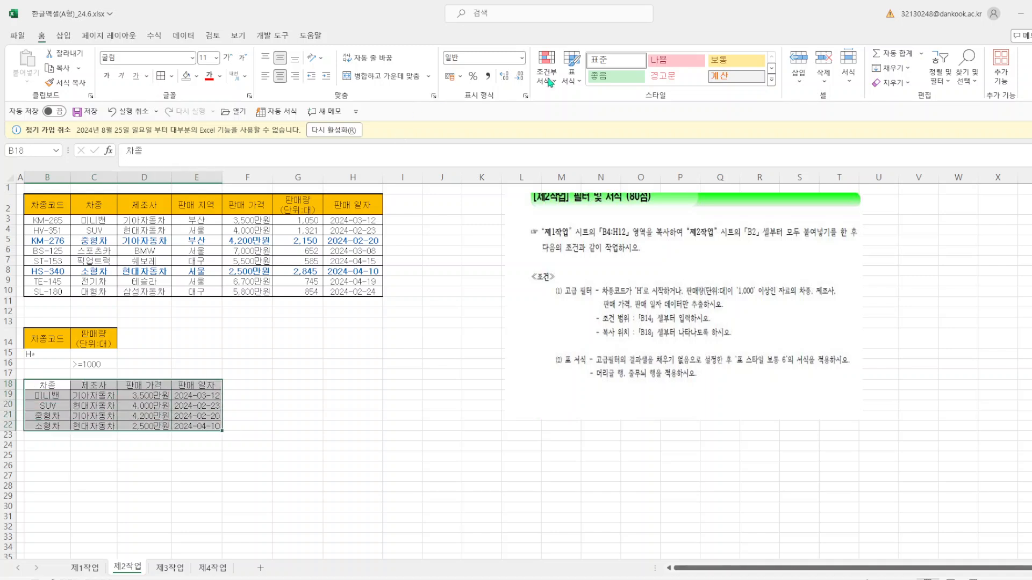
left_click(572, 75)
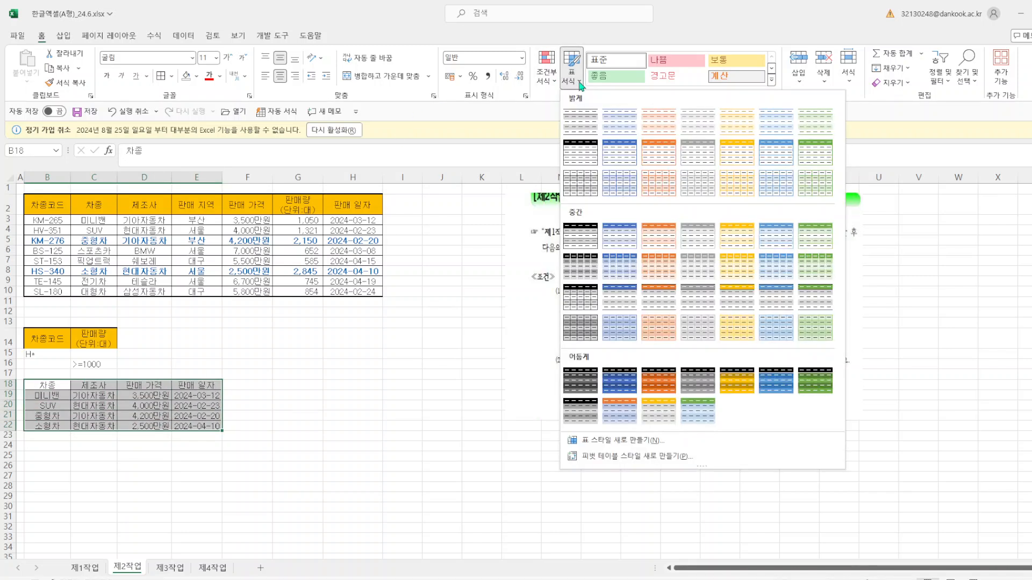
left_click(775, 243)
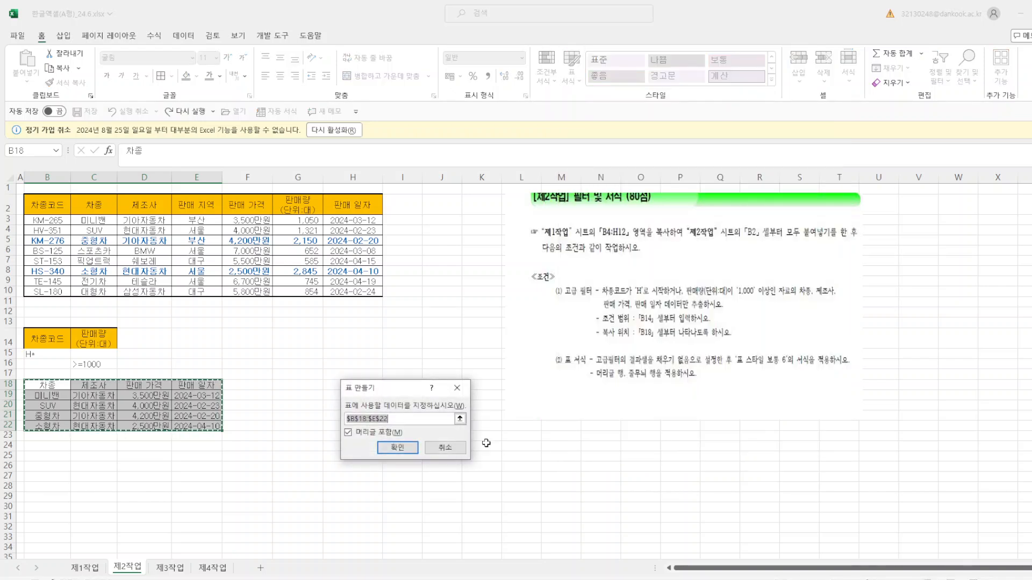
left_click(390, 447)
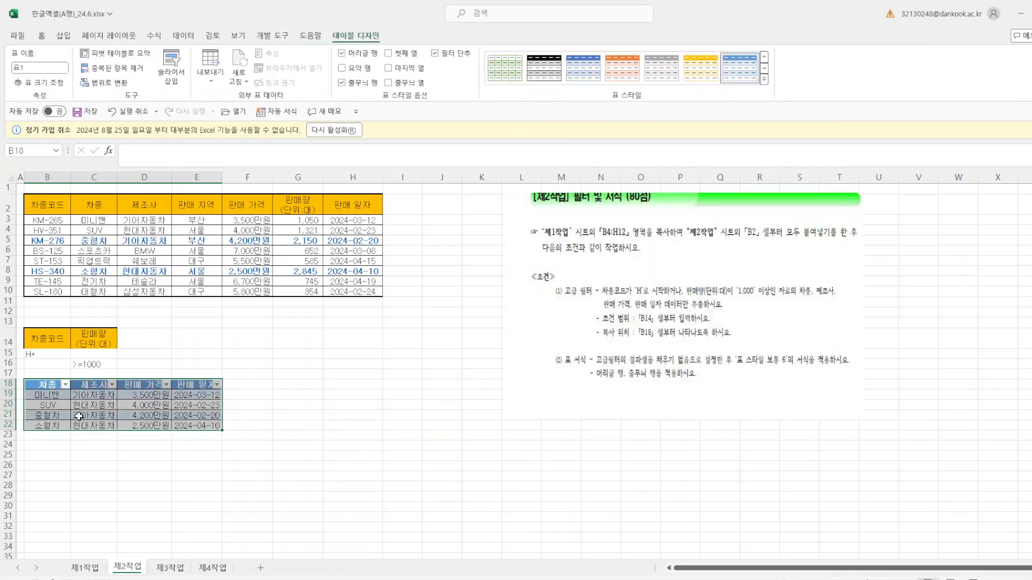
left_click(433, 415)
left_click(78, 111)
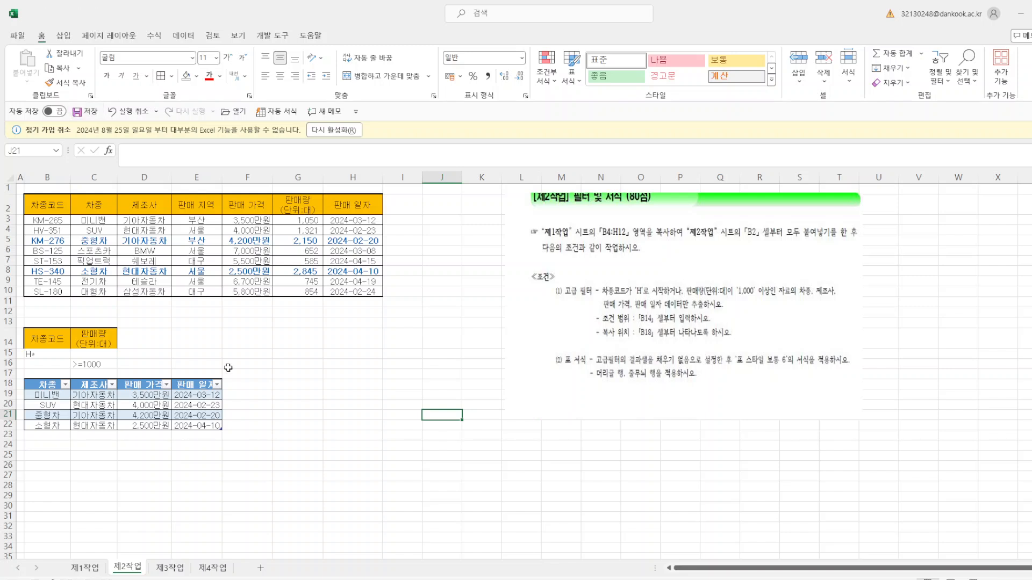
Step: Move the instruction picture on 제3작업 away from the working area, and create a PivotTable from 제1작업 B4:H12 at 제3작업 cell B2
left_click(171, 568)
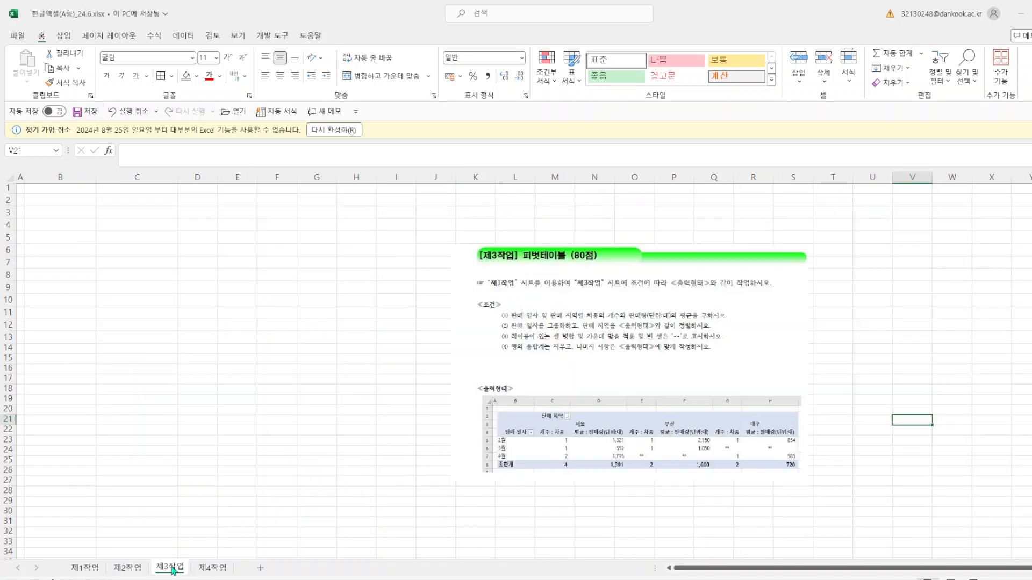
left_click_drag(552, 359, 640, 319)
left_click(89, 570)
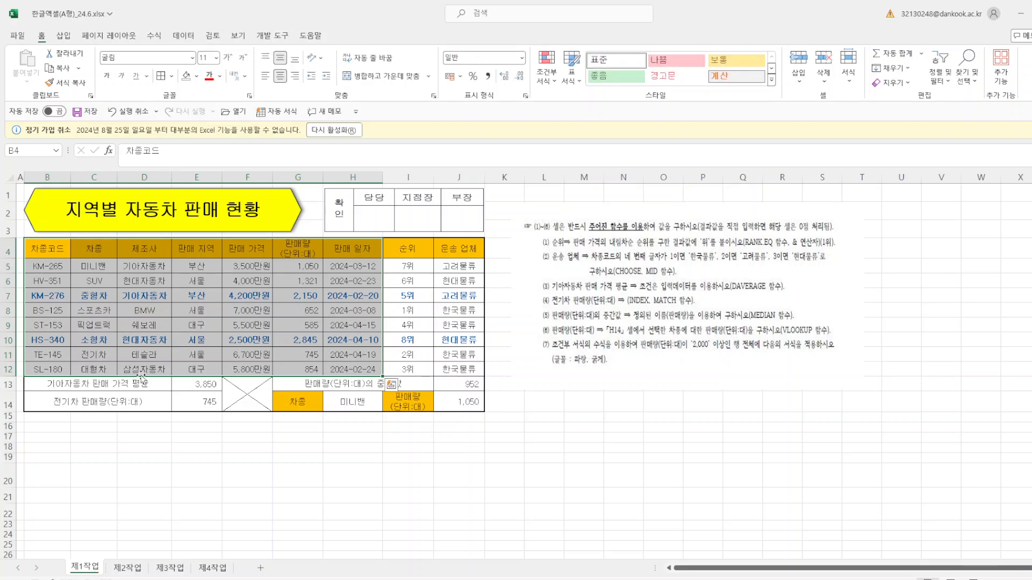
left_click(63, 35)
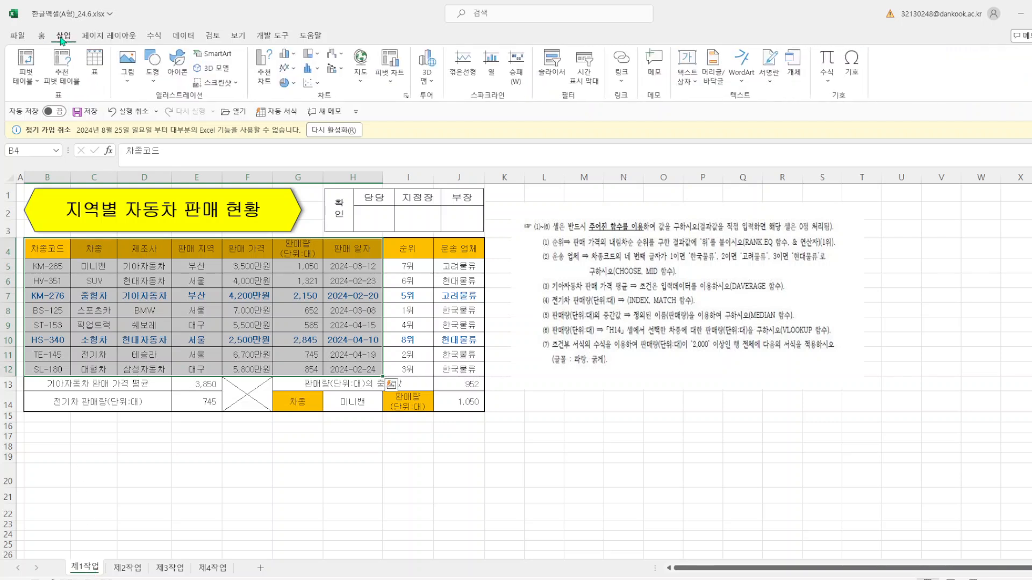
left_click(20, 68)
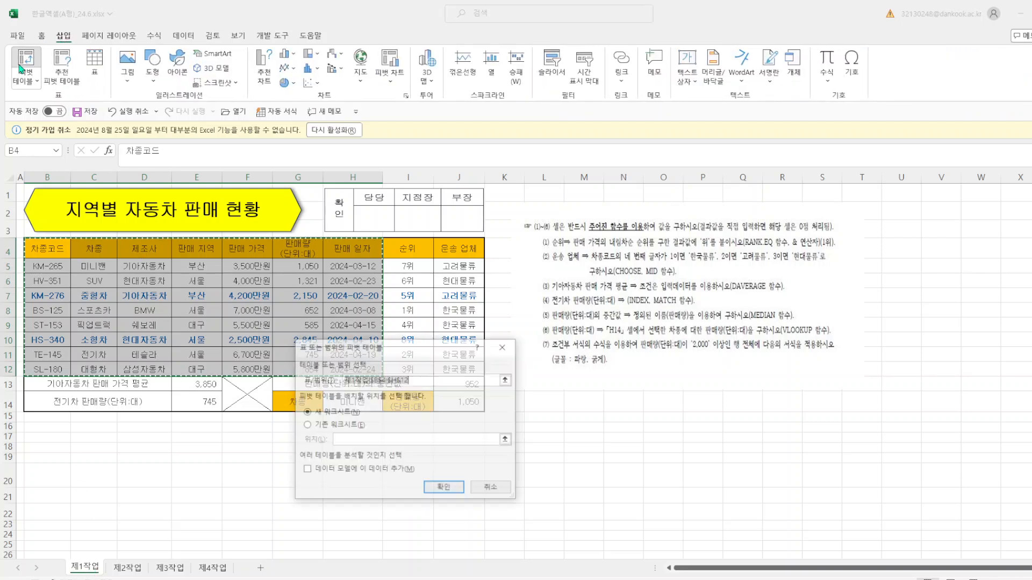
left_click(338, 425)
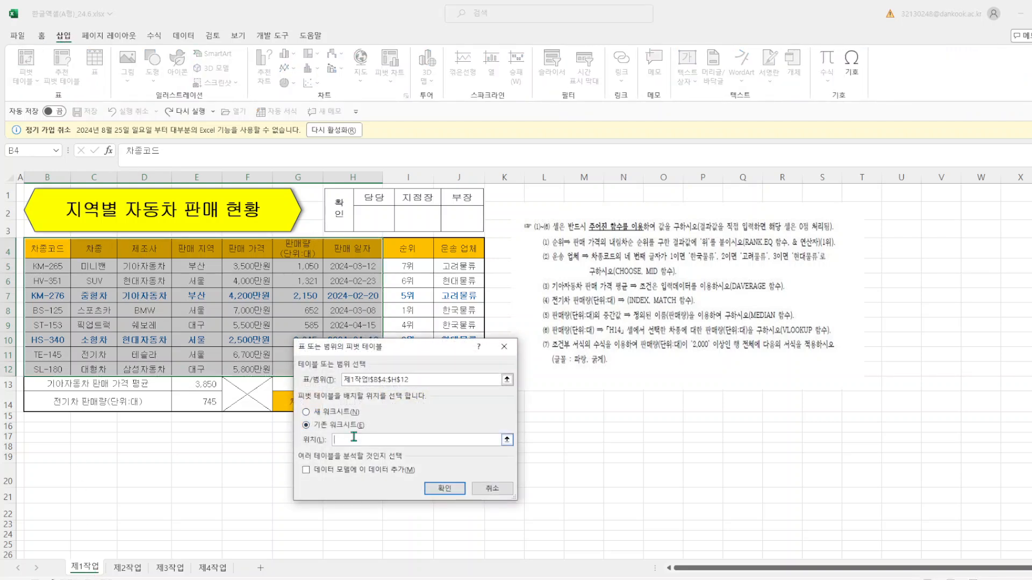
left_click(175, 570)
left_click(52, 202)
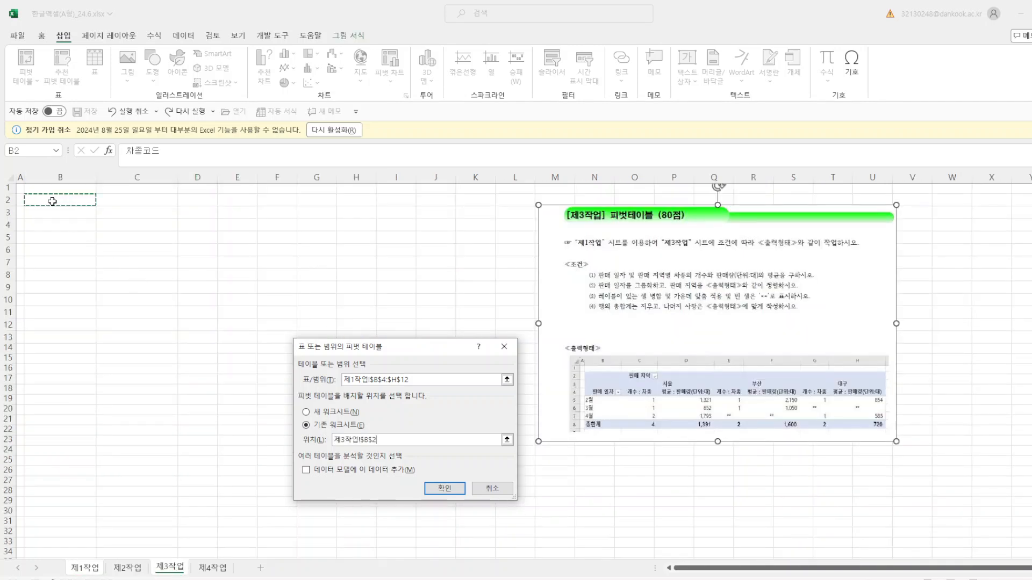
left_click(446, 489)
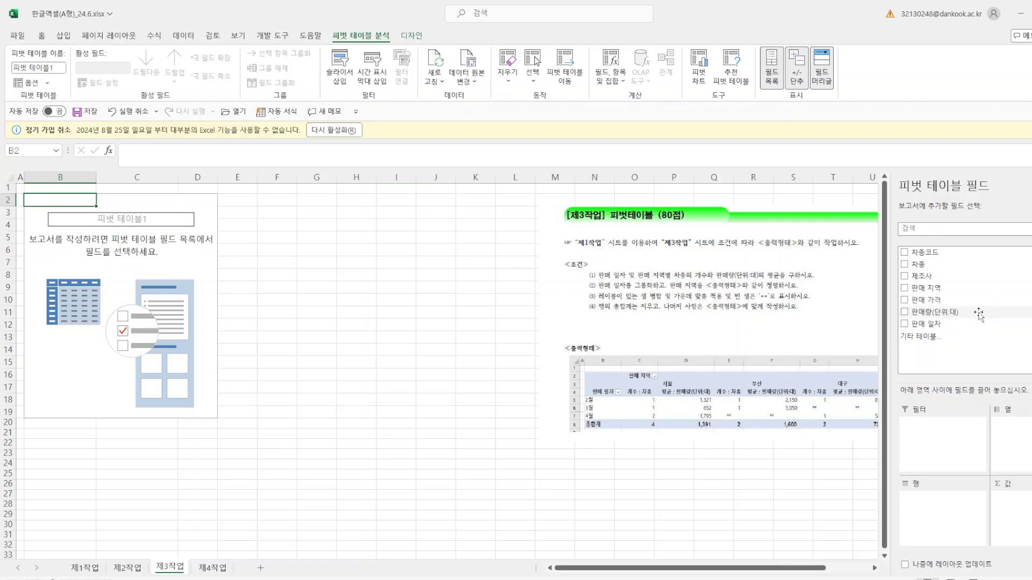
Step: Add 판매 일자 to the pivot table's rows, 판매 지역 to its columns, and 차종 and 판매량(단위:대) to its values
left_click(938, 324)
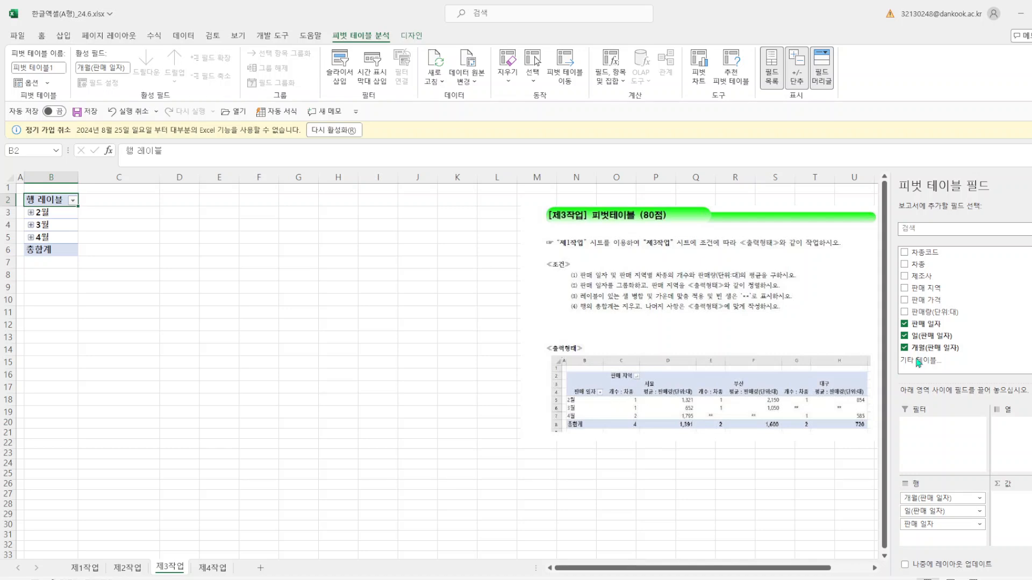
left_click_drag(941, 293, 1013, 424)
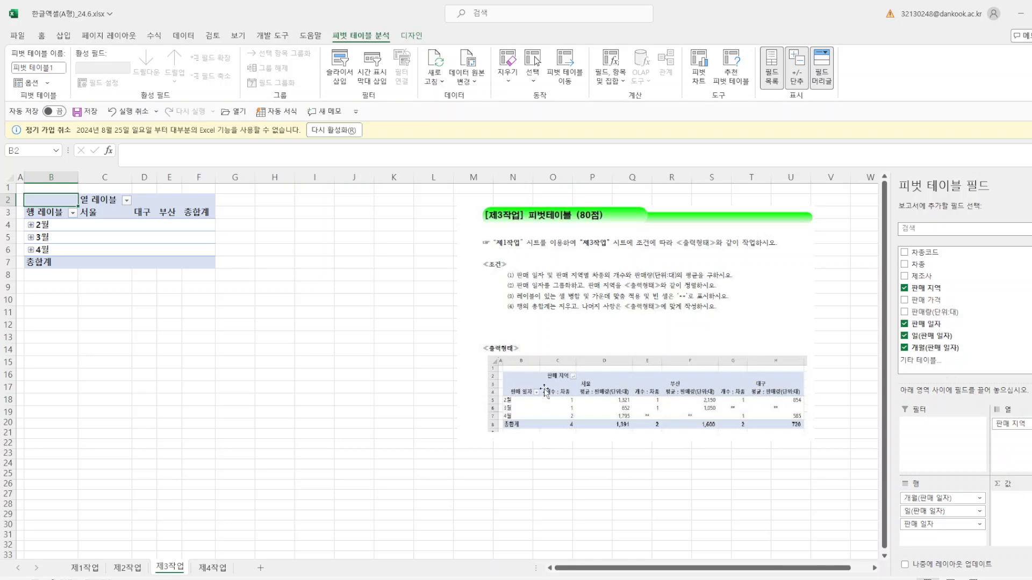
left_click_drag(919, 265, 1024, 499)
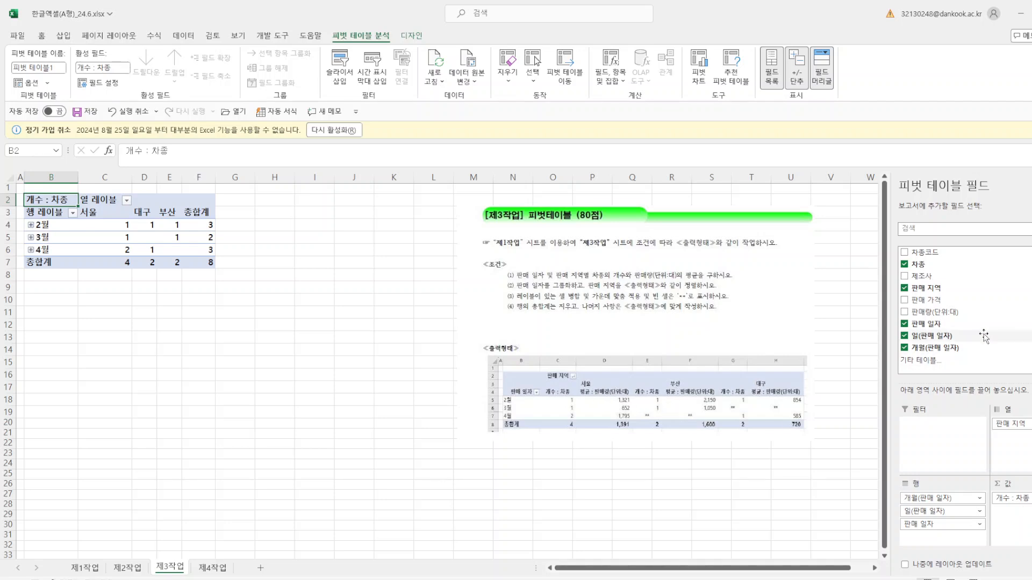
left_click(928, 314)
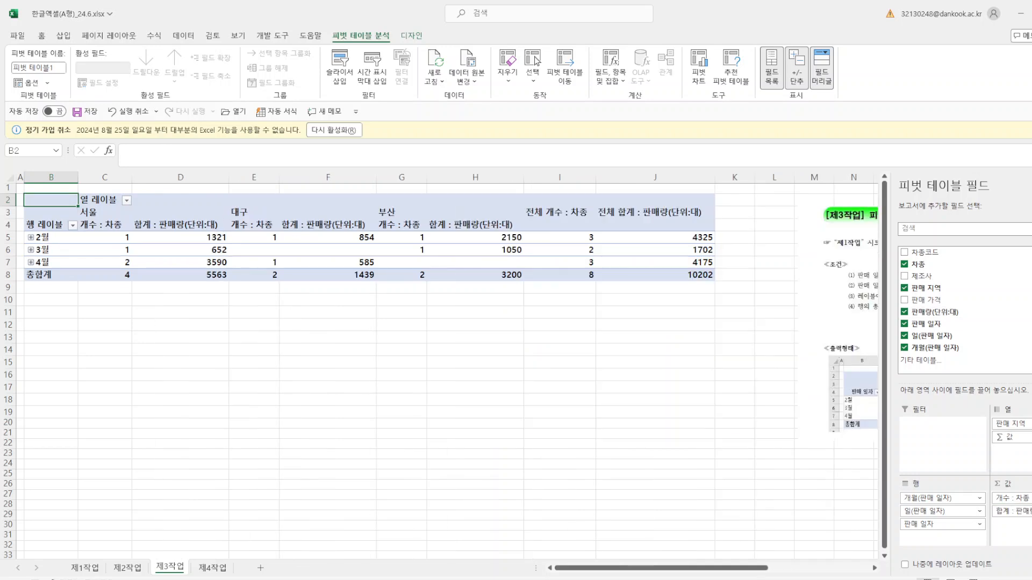
Step: Summarize the 판매량(단위:대) value field by 평균 and close the pivot field list
left_click(1013, 512)
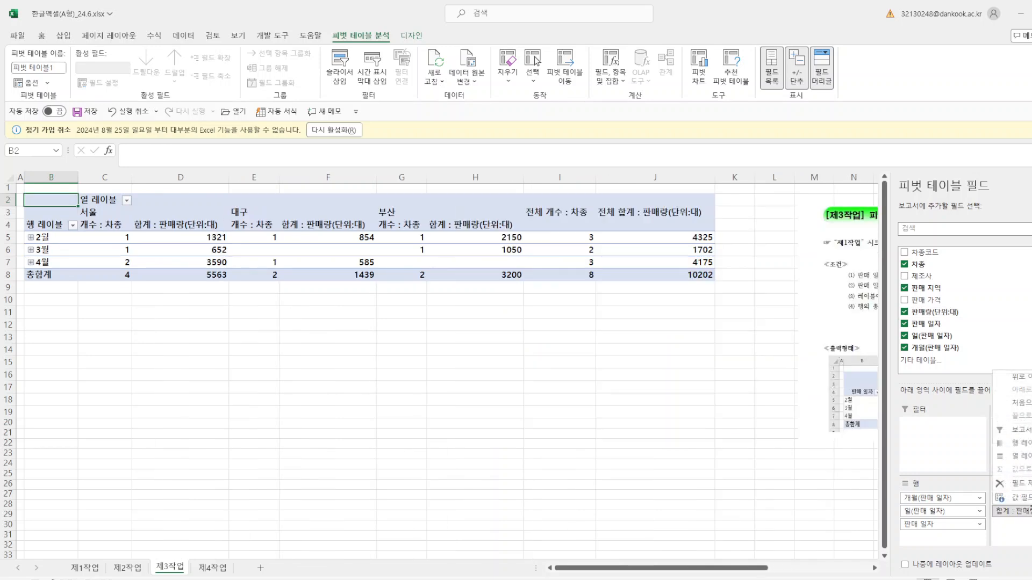
left_click(1017, 497)
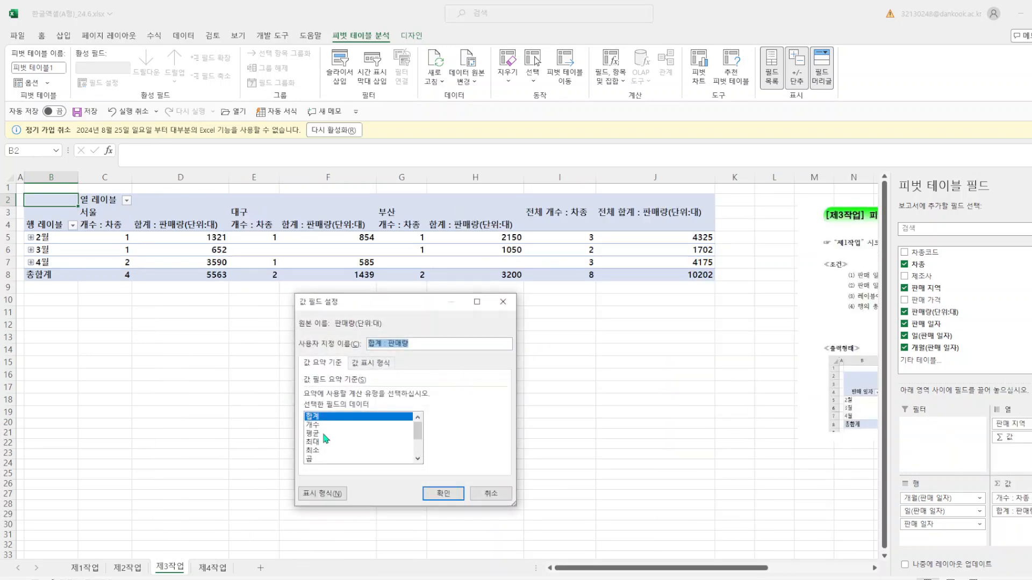
left_click(324, 434)
left_click(443, 494)
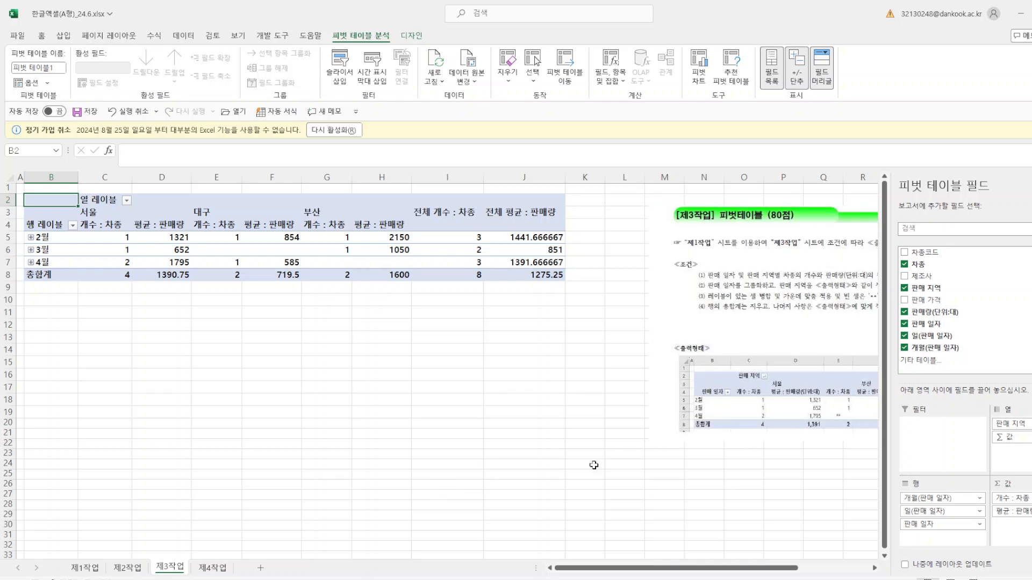
left_click(1031, 186)
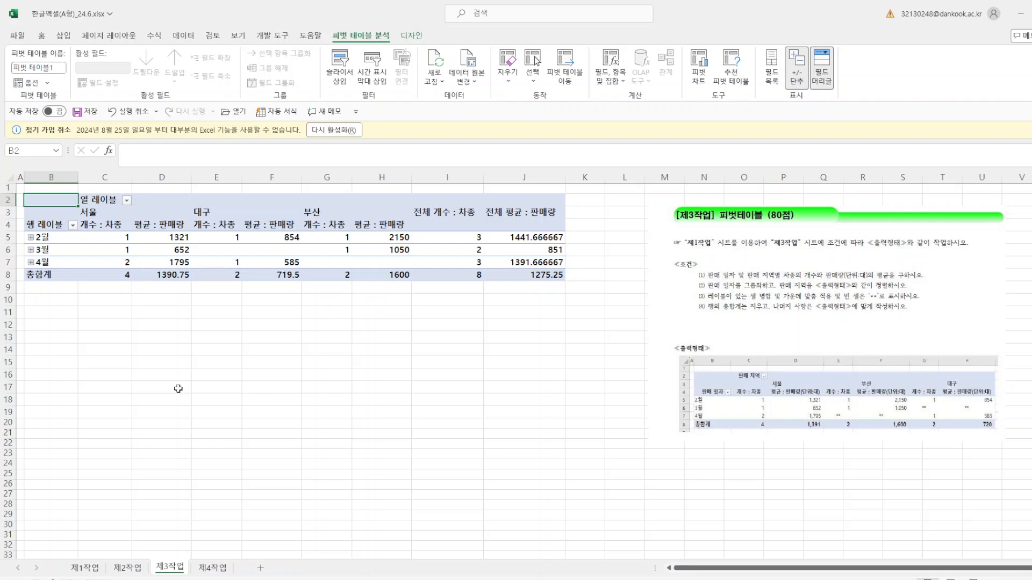
Step: Group the pivot table's 판매 일자 row labels by 월 only
left_click(44, 238)
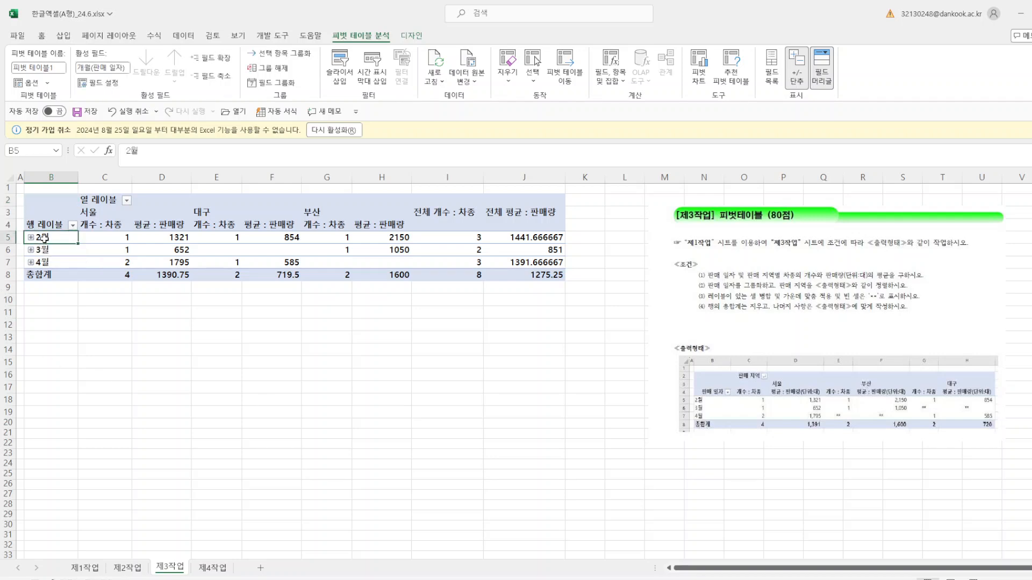
right_click(44, 238)
left_click(95, 395)
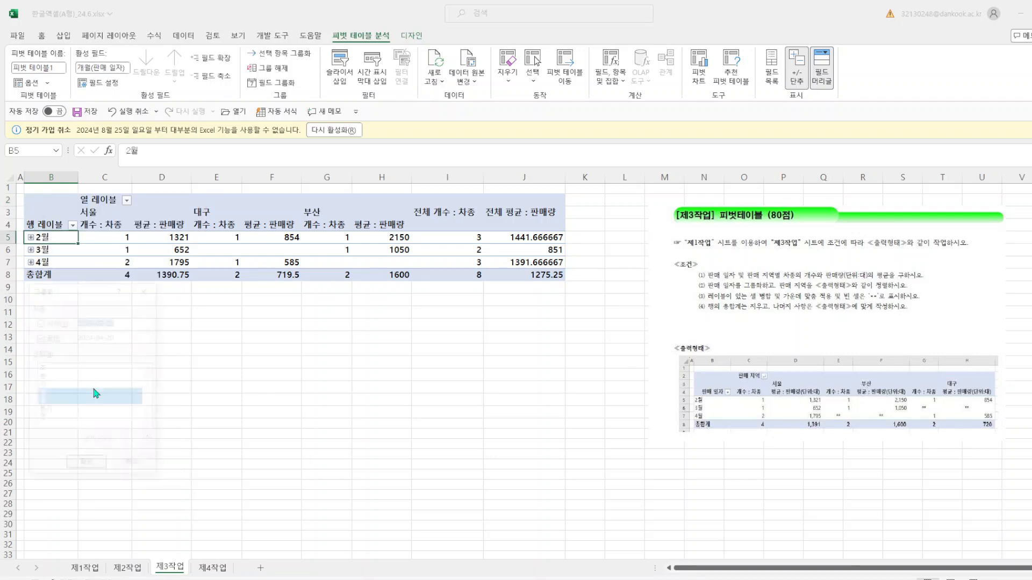
left_click(56, 402)
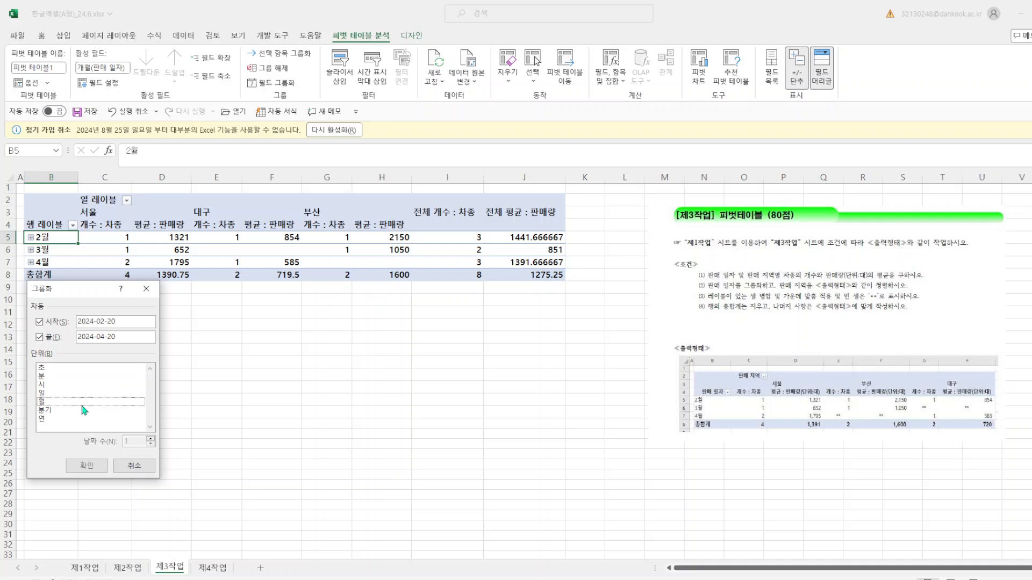
left_click(46, 402)
left_click(86, 465)
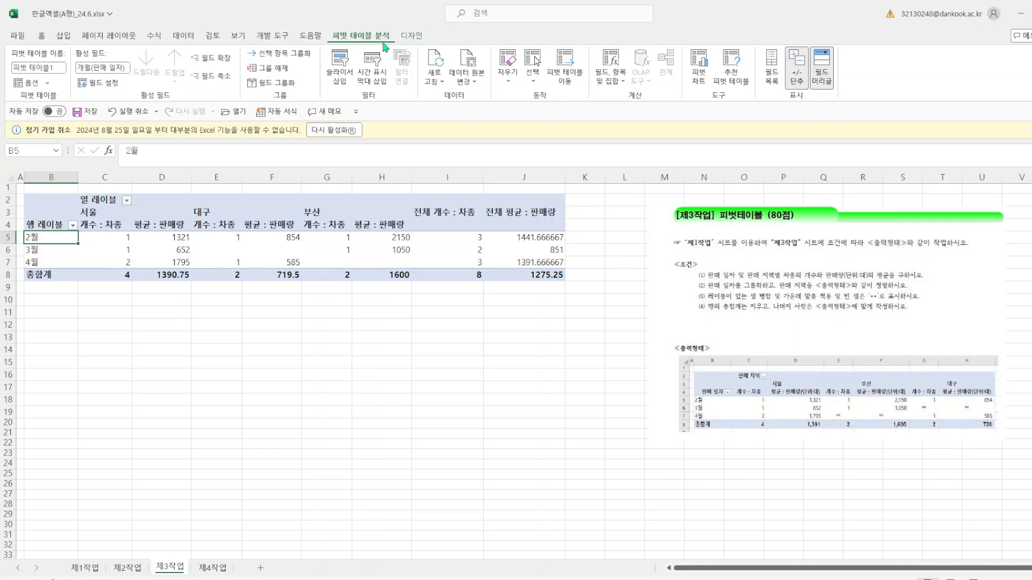
Step: Set the pivot table to merge and center cells with labels, and turn off the grand totals for rows
left_click(27, 82)
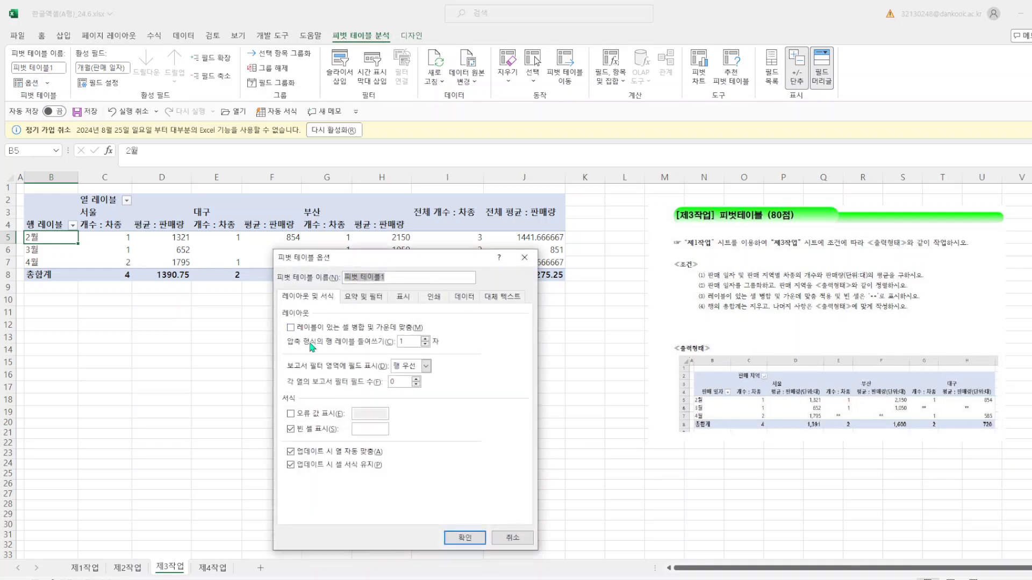
left_click(291, 328)
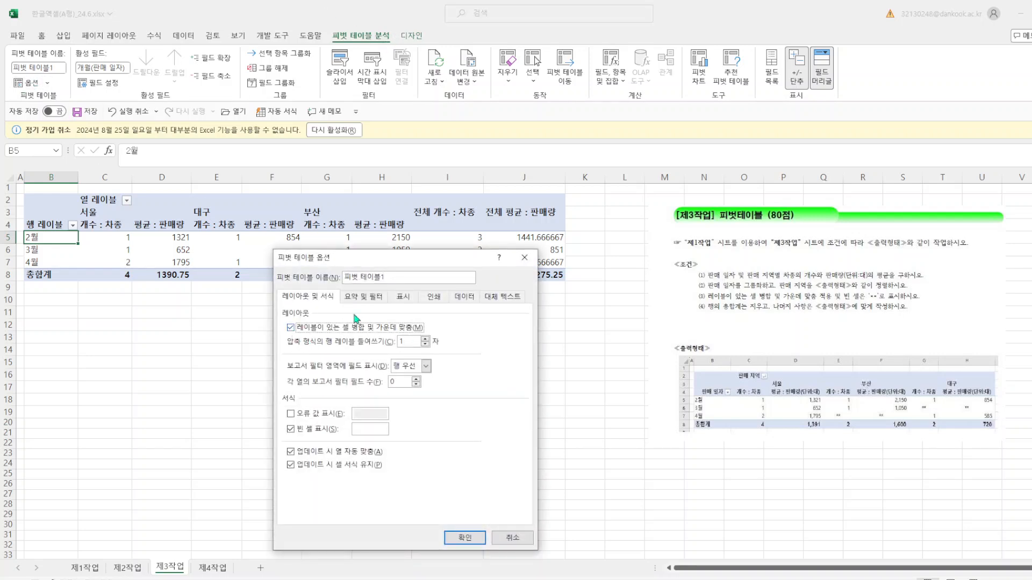
left_click(365, 298)
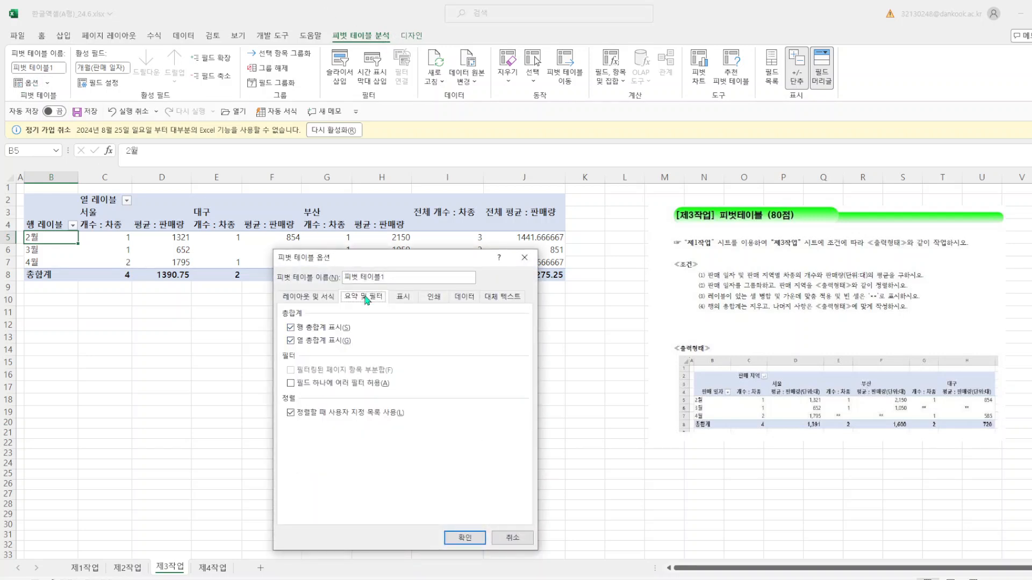
left_click(290, 328)
left_click(463, 538)
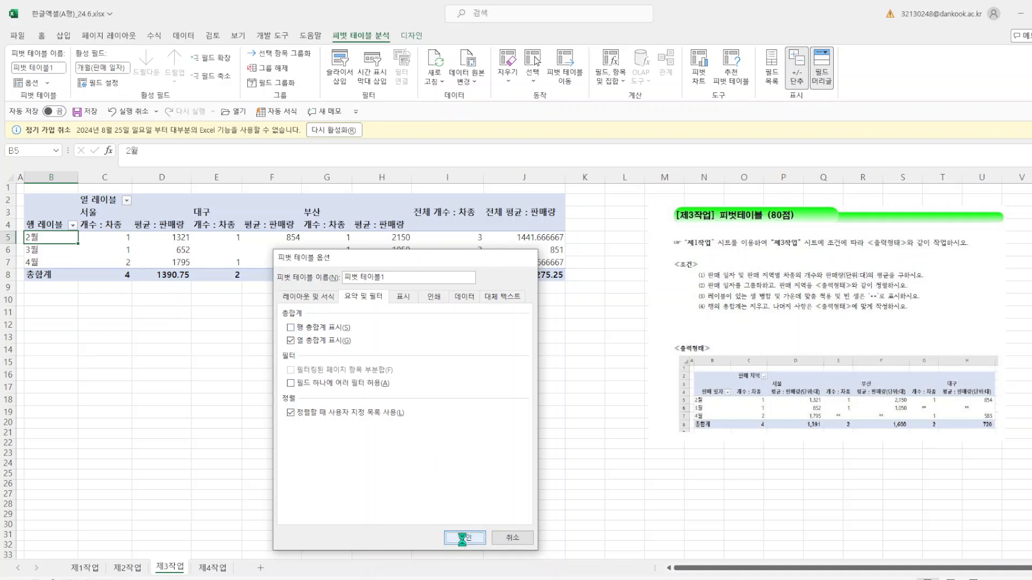
Step: Move the instruction picture closer to the pivot table, and give the 평균 : 판매량 values a 숫자 format with thousands separators and 0 decimals
left_click_drag(880, 368, 708, 347)
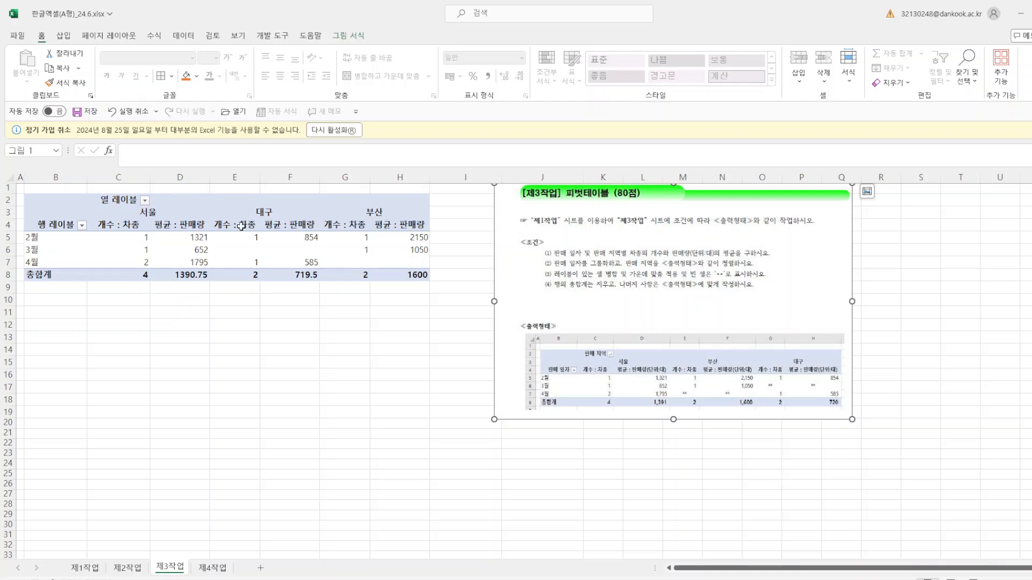
left_click(178, 237)
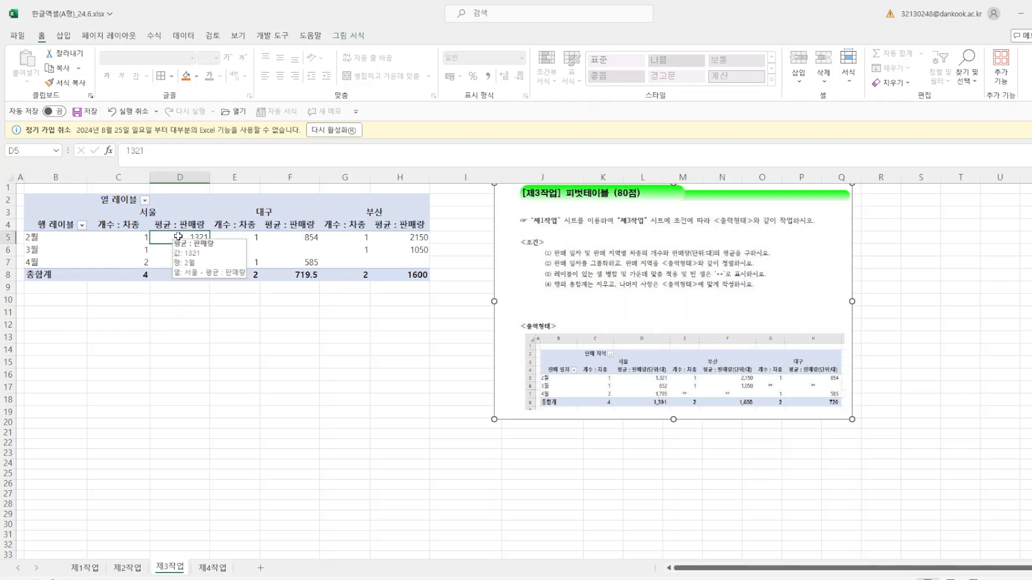
left_click_drag(178, 237, 188, 275)
left_click(308, 239, "ctrl")
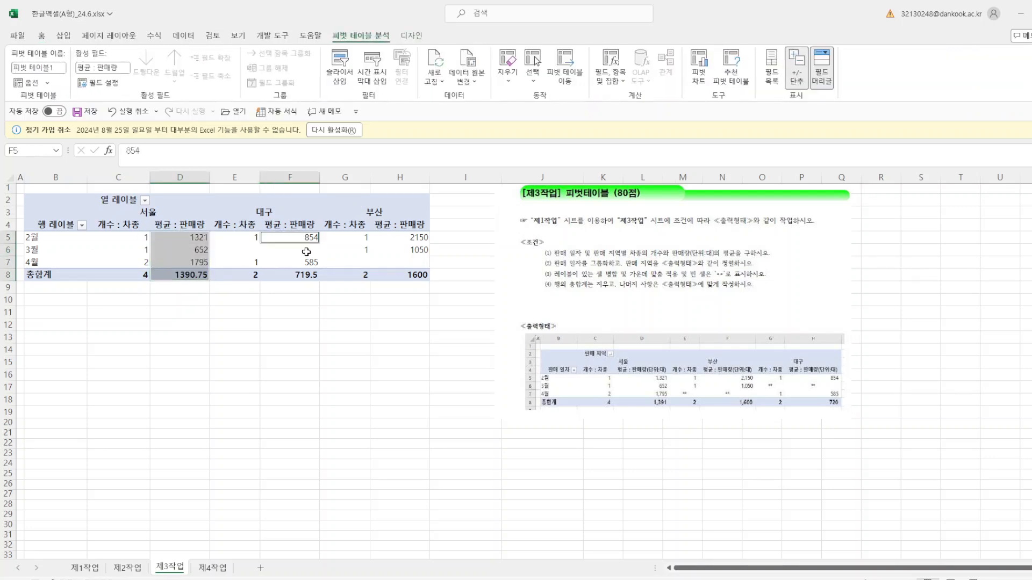
left_click_drag(306, 251, 307, 275)
left_click_drag(407, 236, 412, 273)
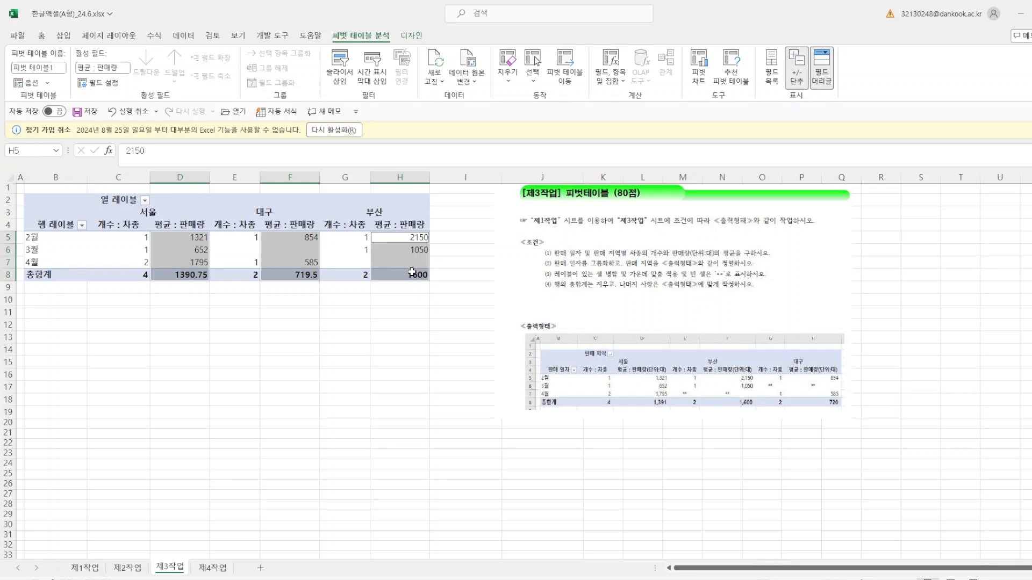
right_click(411, 268)
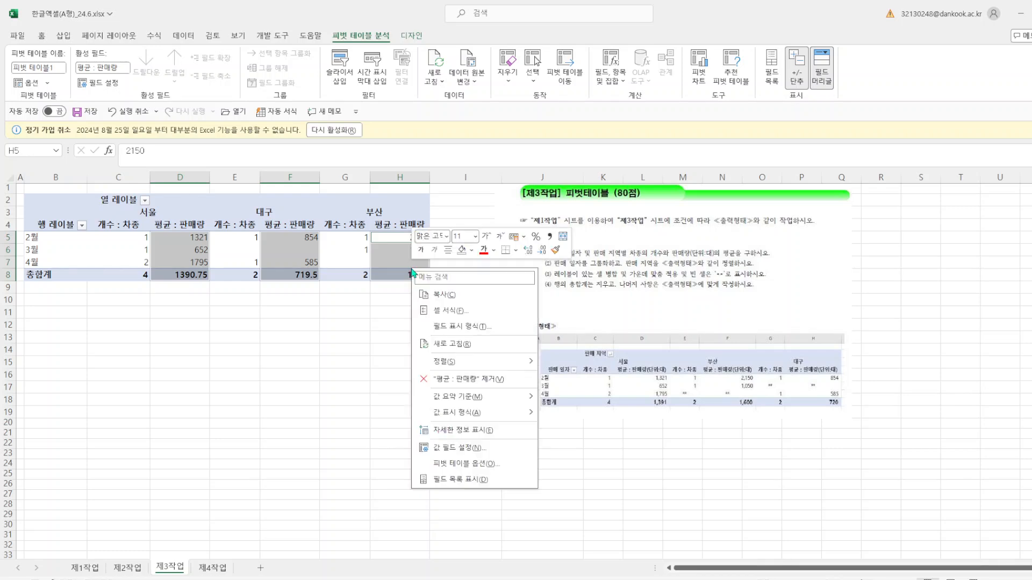
left_click(469, 456)
left_click(398, 536)
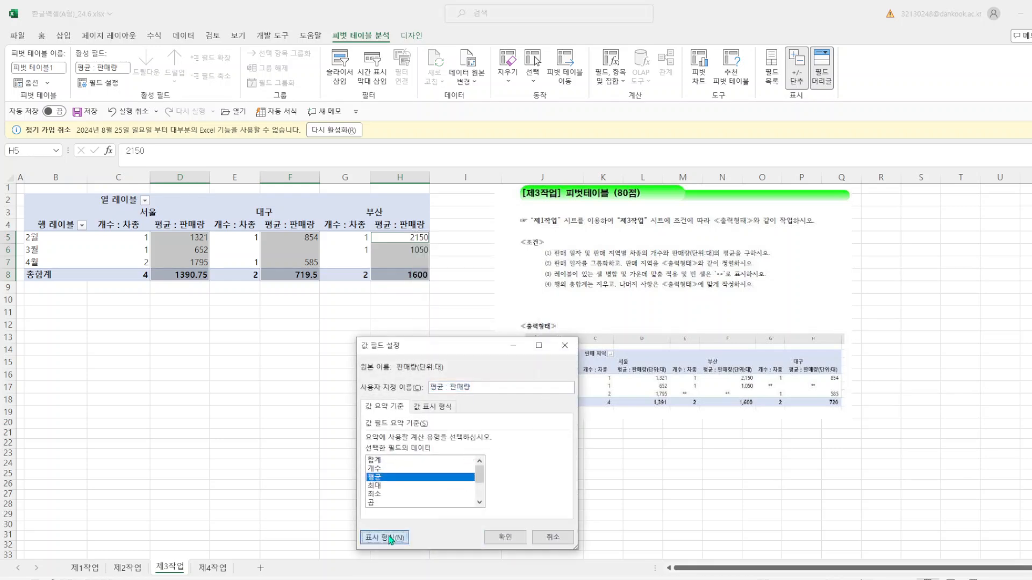
left_click(340, 337)
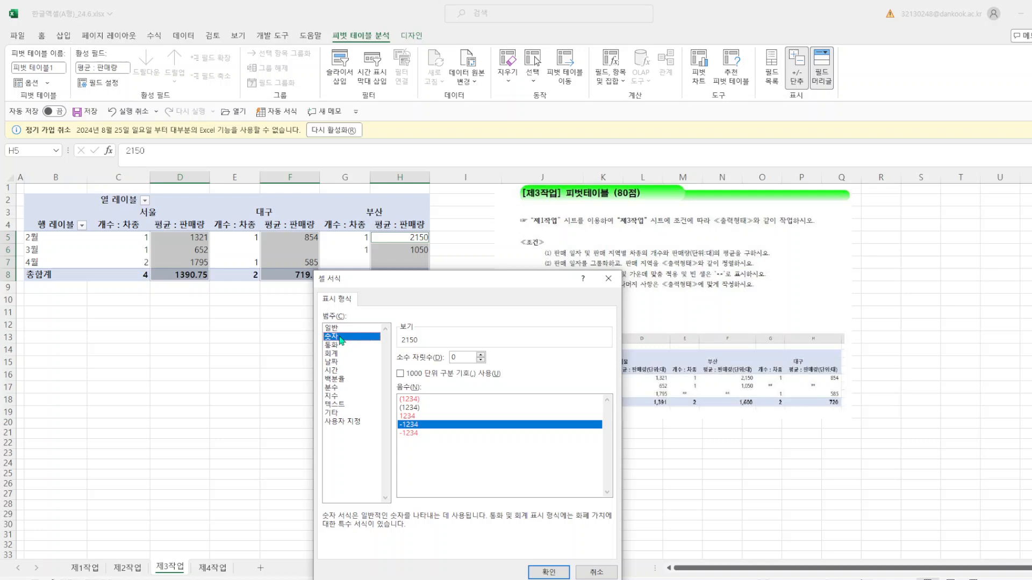
left_click(401, 374)
left_click(559, 573)
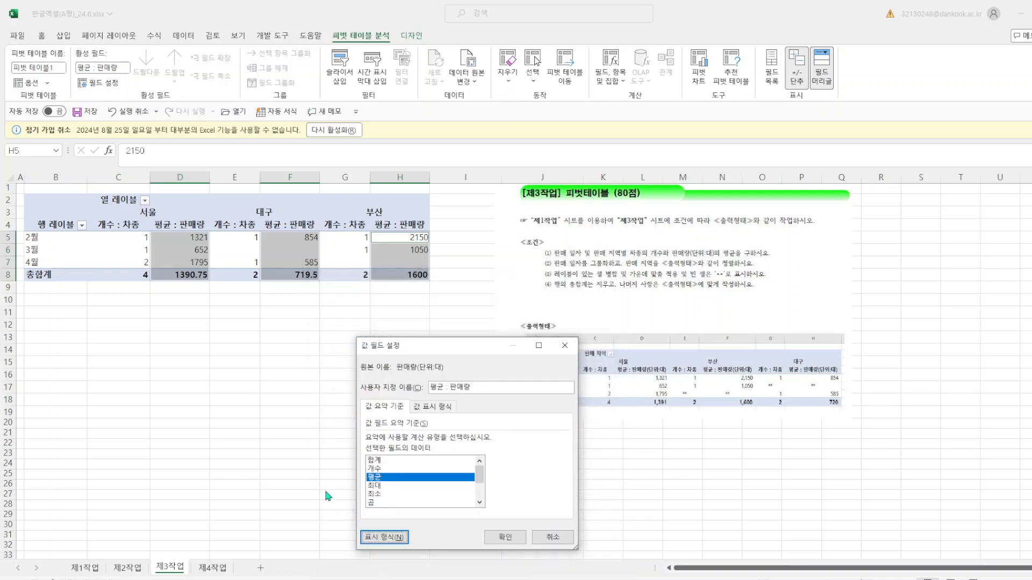
left_click(486, 533)
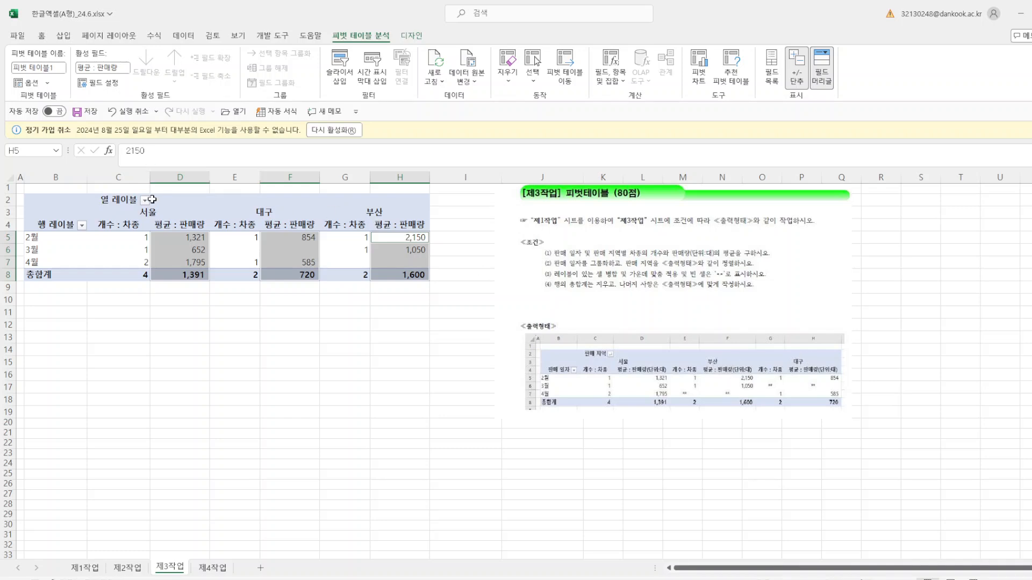
Step: Move the 부산 column group ahead of 대구 in the pivot table
left_click_drag(391, 214, 397, 275)
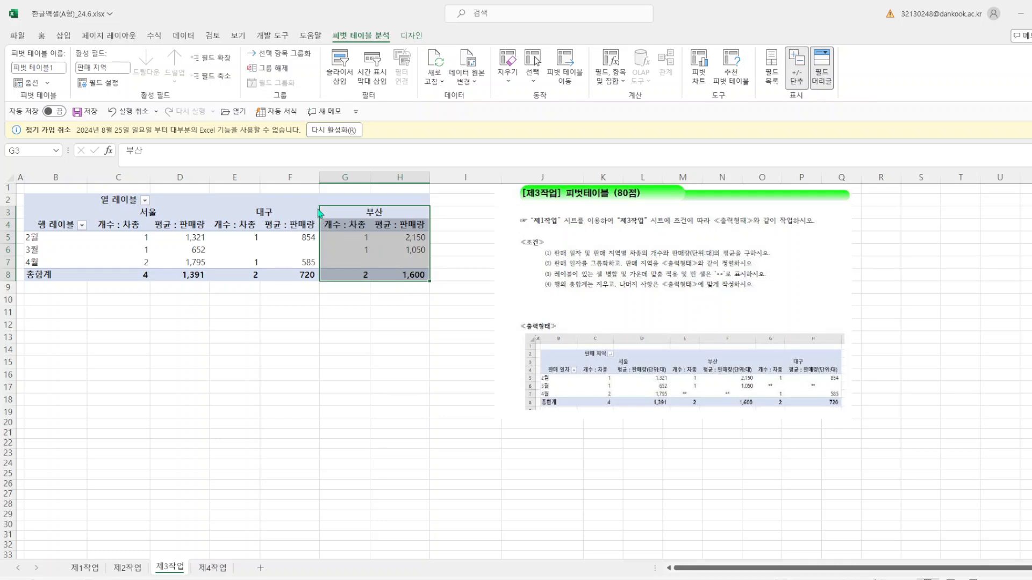
left_click_drag(317, 212, 235, 218)
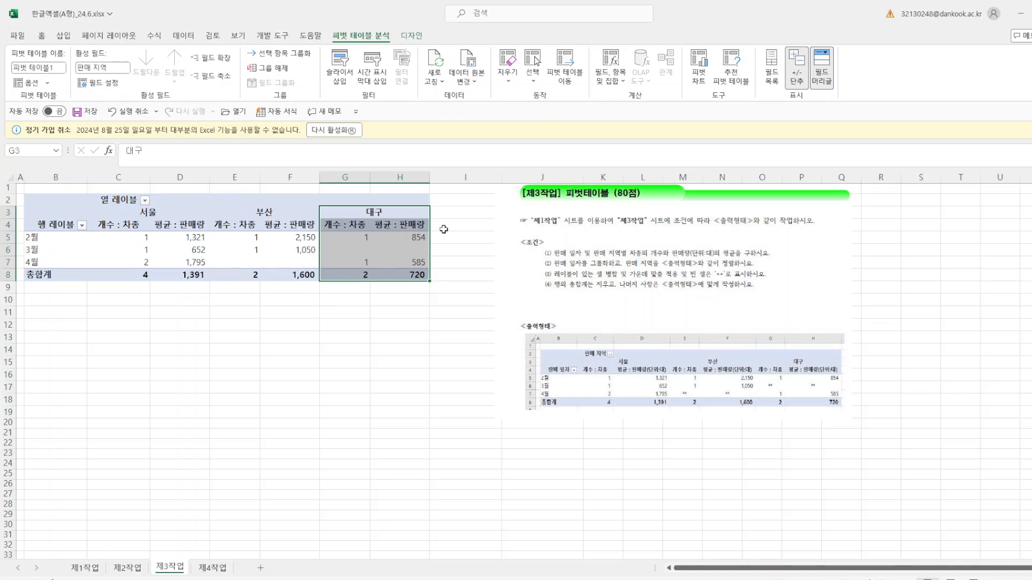
left_click(412, 384)
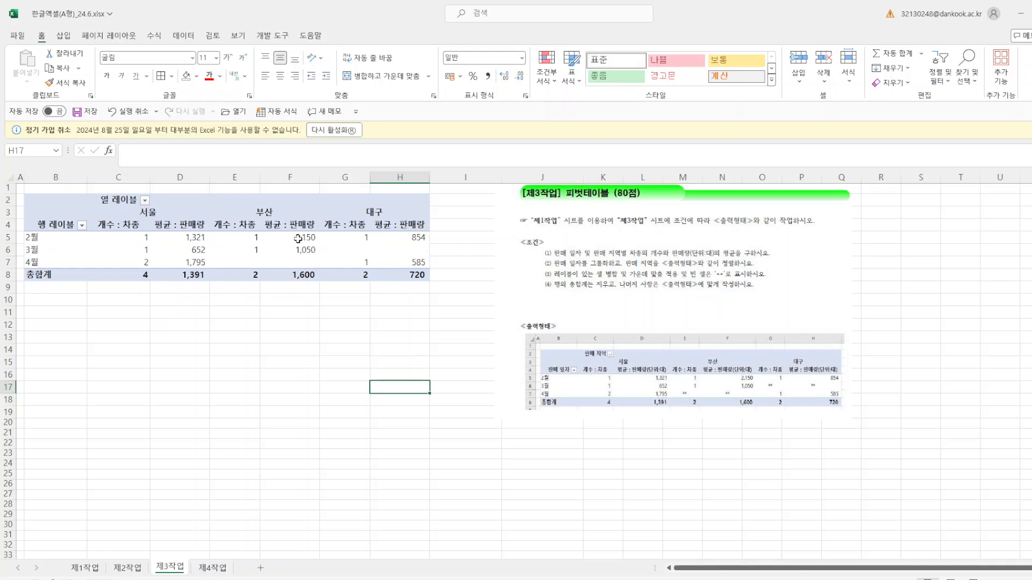
left_click(133, 202)
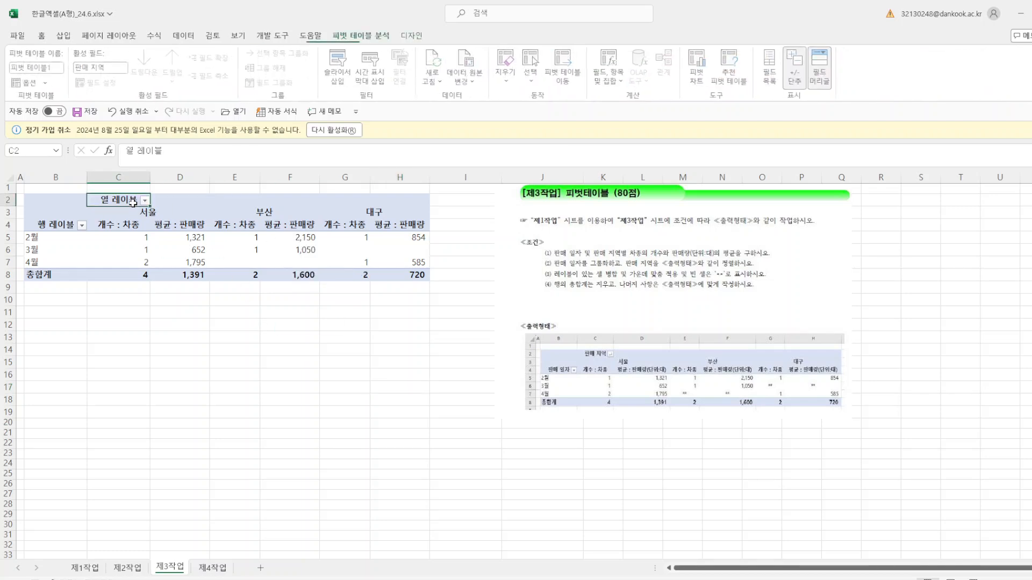
right_click(133, 202)
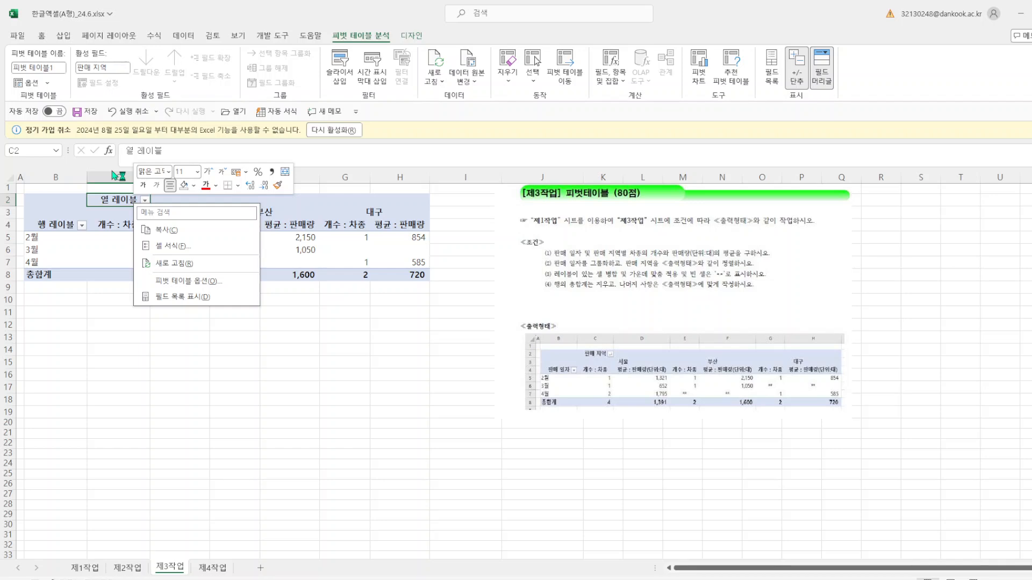
key("o")
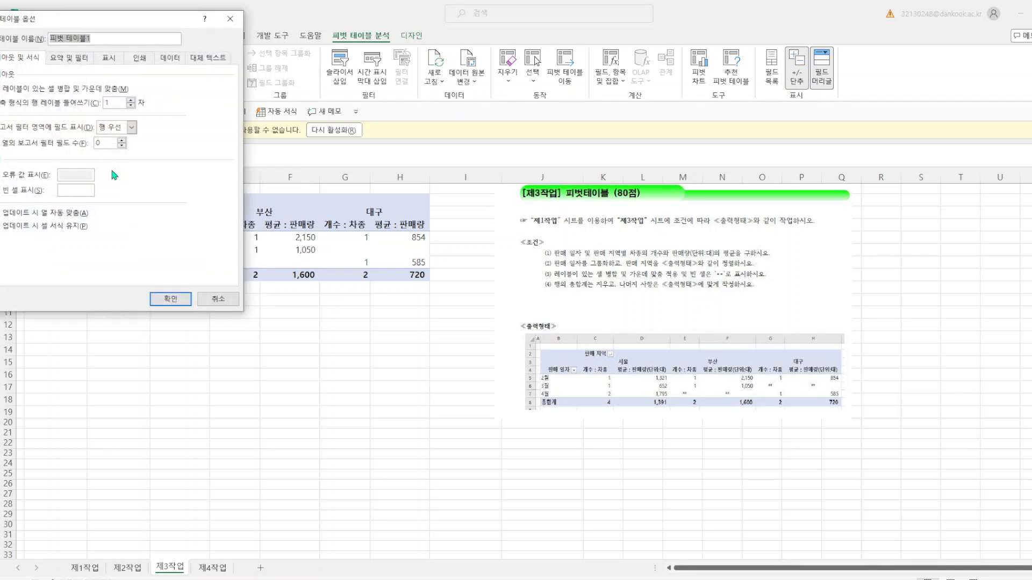
left_click(229, 19)
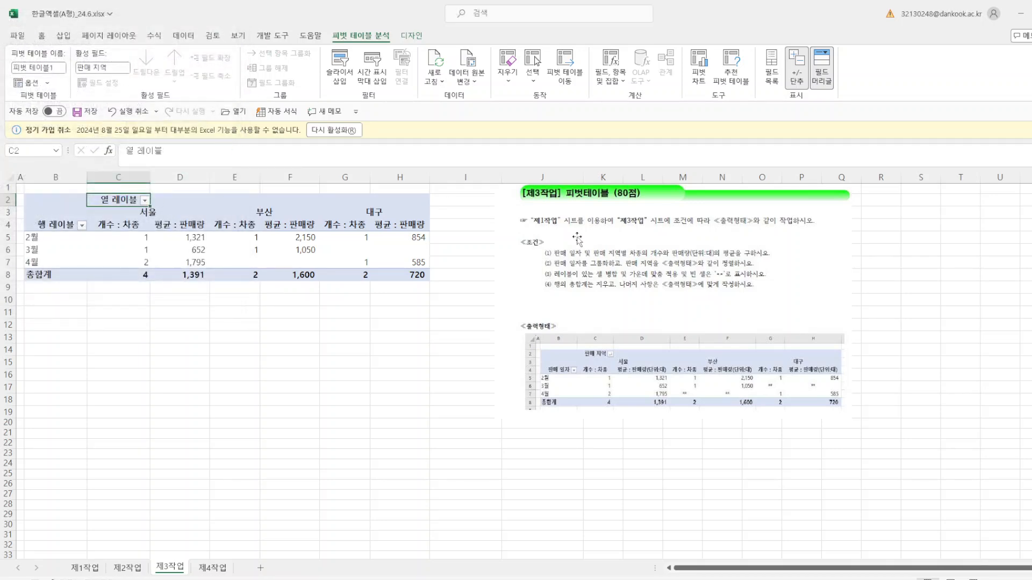
Step: Rename the pivot table's column label heading to 판매지역 and its row label heading to 판매일자
type("VK")
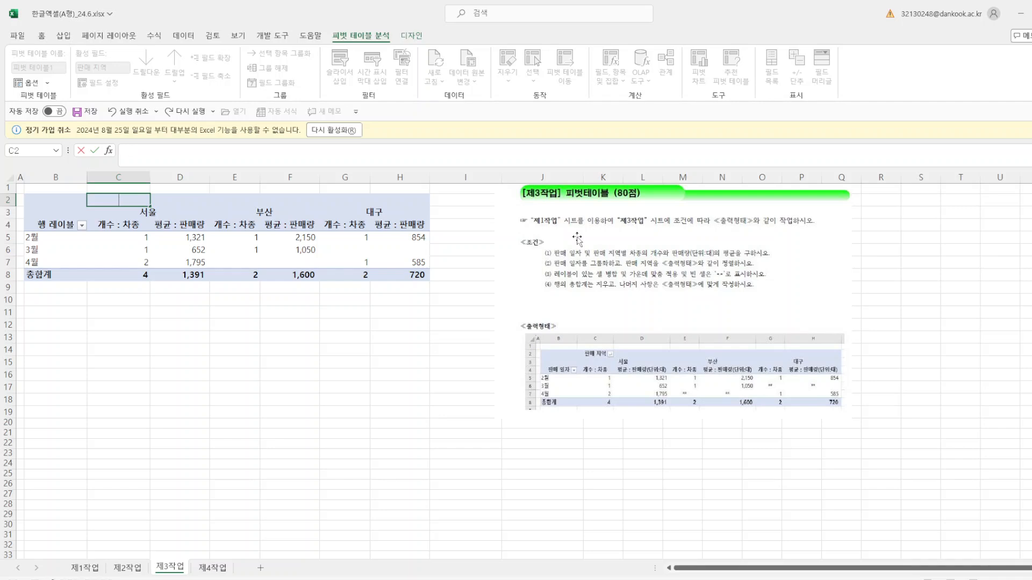
type("판매지역")
left_click(65, 224)
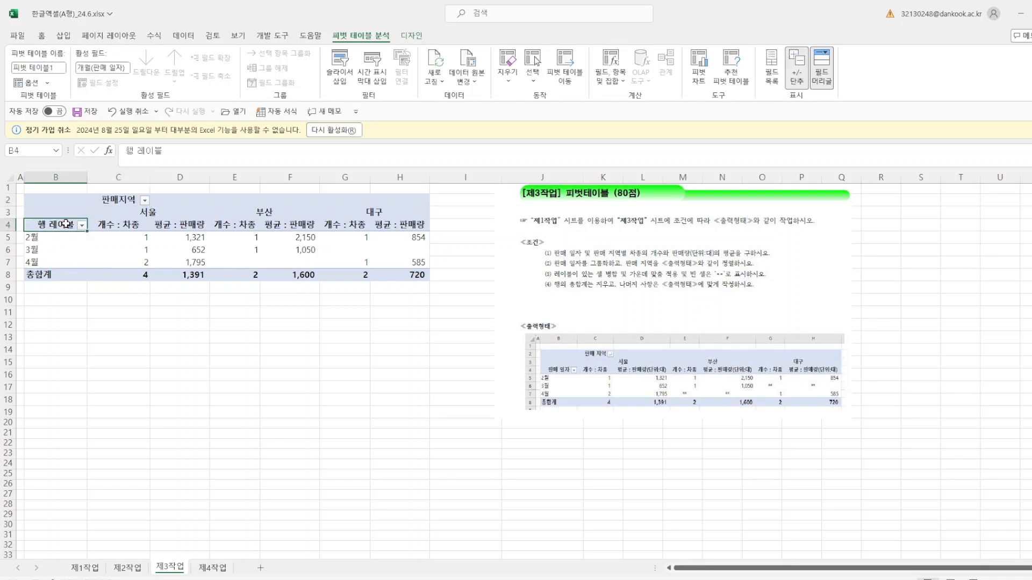
type("판매일ㅈ")
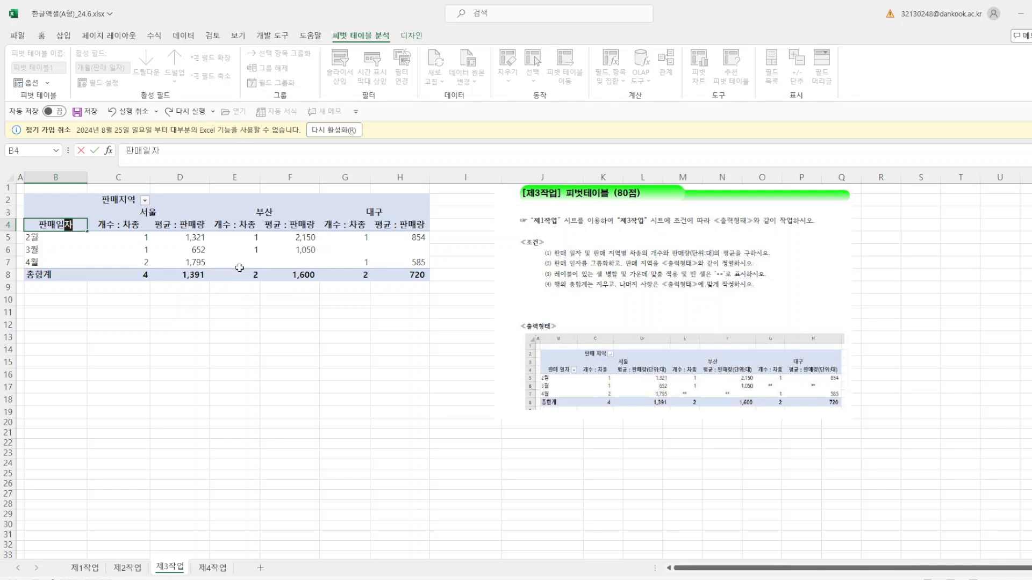
Step: Set the custom name of the average value field to 평균 : 판매량(단위:개)
left_click(203, 229)
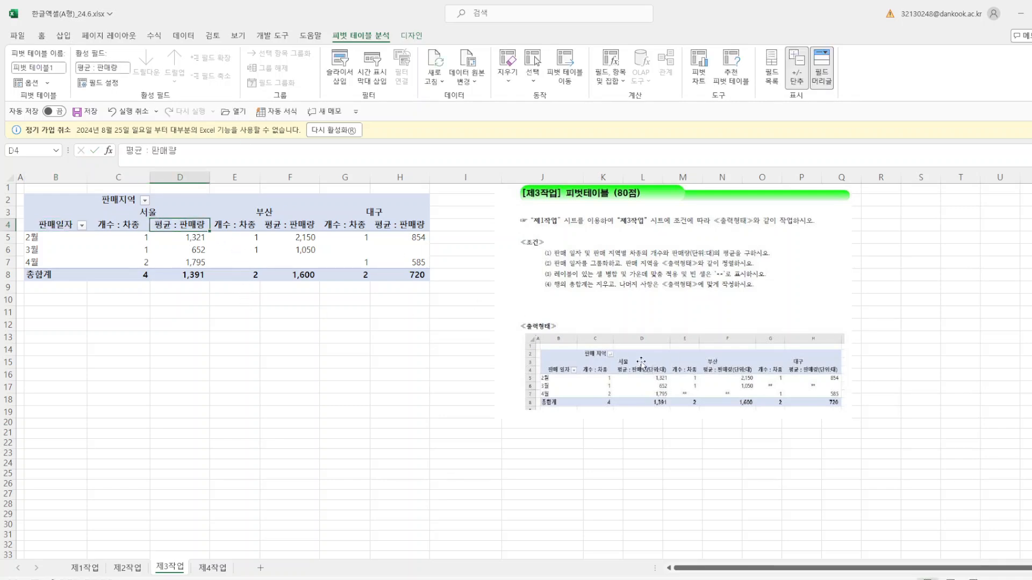
right_click(194, 225)
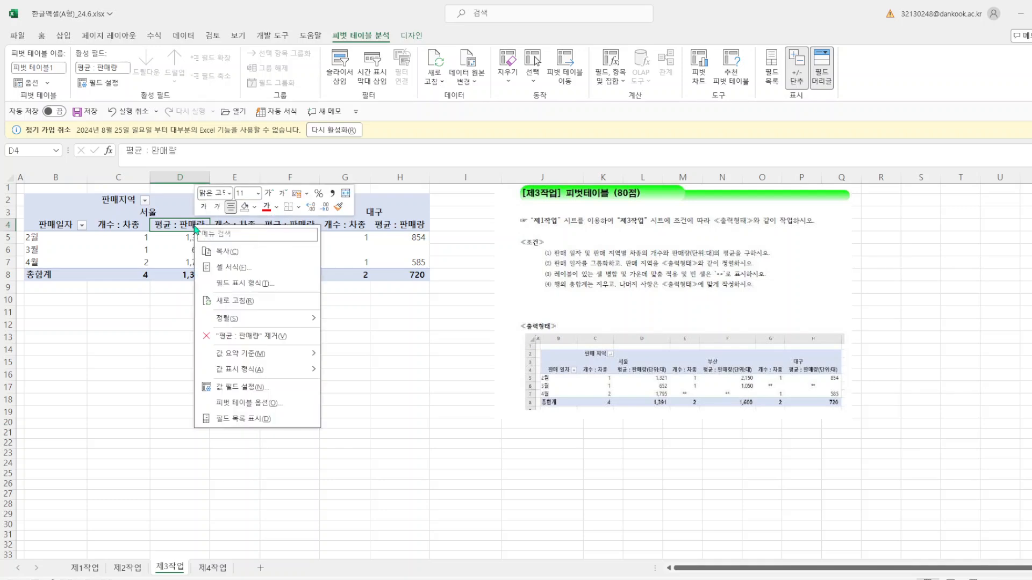
left_click(240, 391)
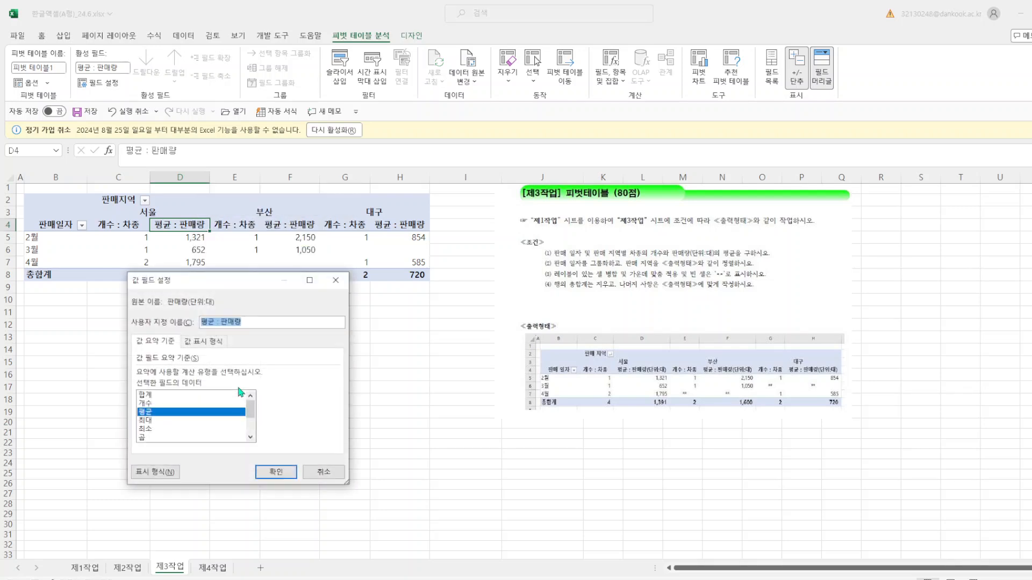
left_click(263, 323)
type("(단우")
type(":개)")
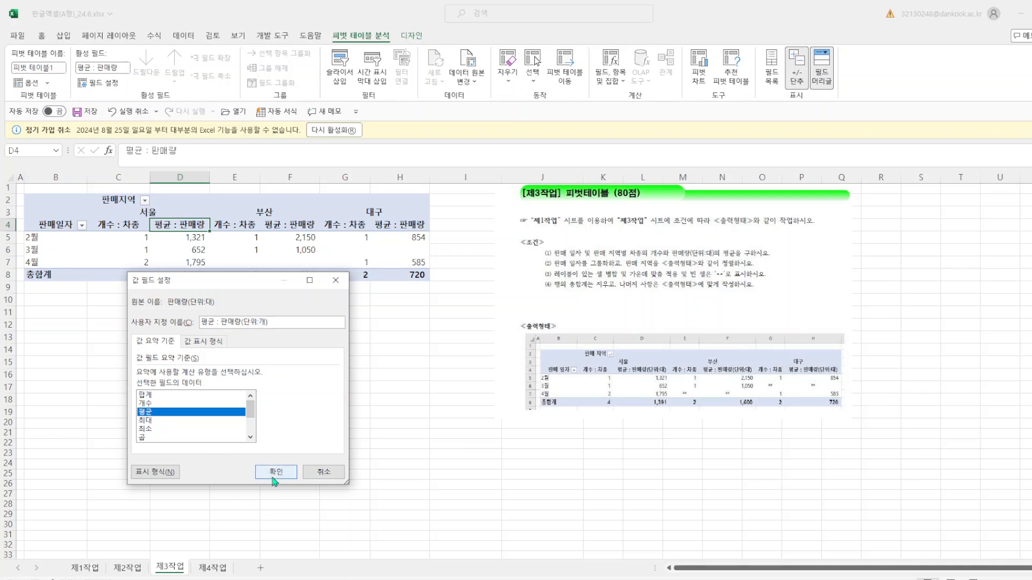
left_click(272, 472)
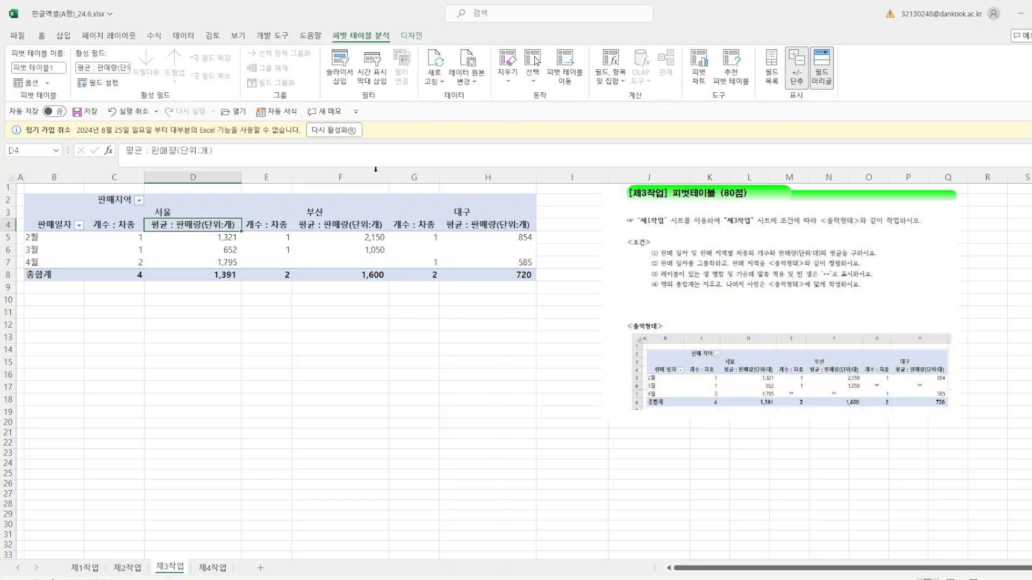
Step: Set the pivot table options to show ** in empty cells
left_click(27, 83)
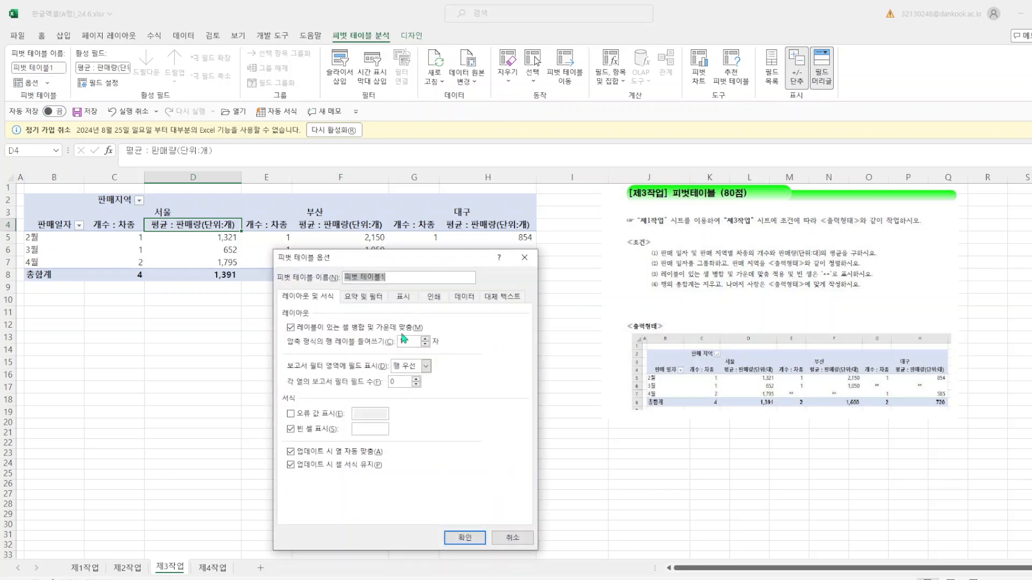
left_click(369, 429)
type("**")
key("Return")
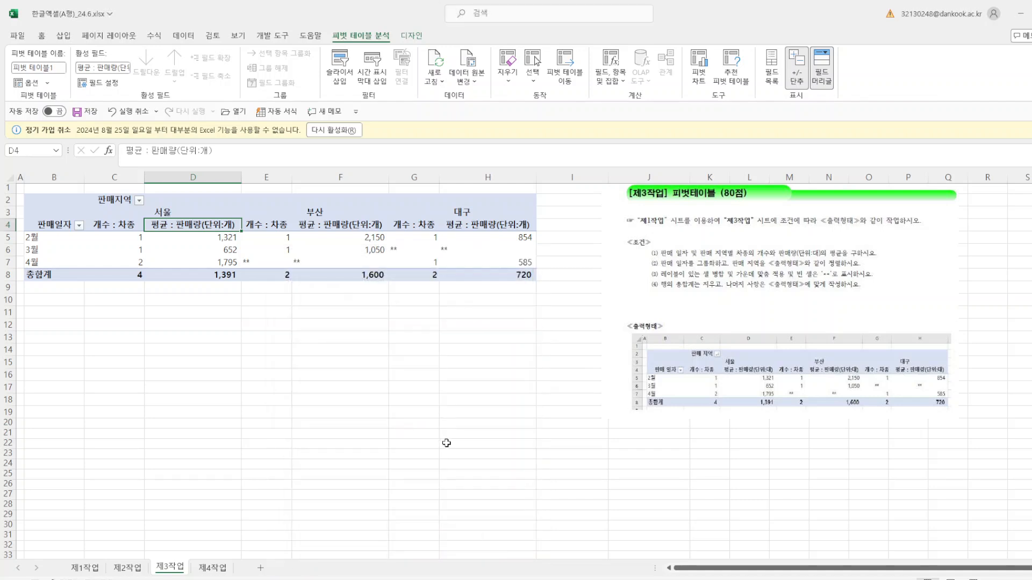
left_click(258, 262)
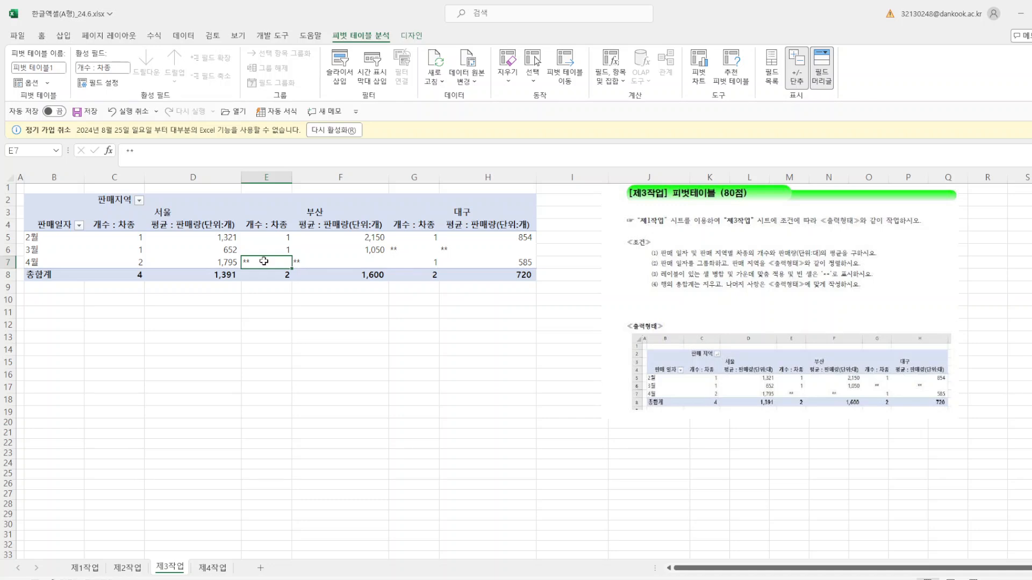
Step: Center the ** cells for 부산 in 4월 and 대구 in 3월 in the pivot table, and save the workbook
left_click_drag(263, 261, 307, 261)
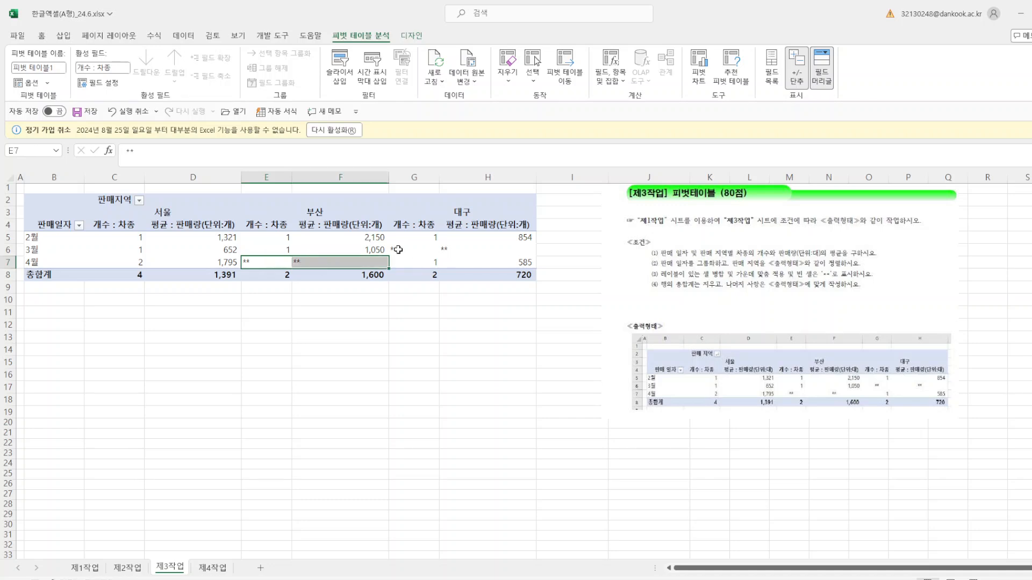
left_click_drag(398, 250, 444, 251)
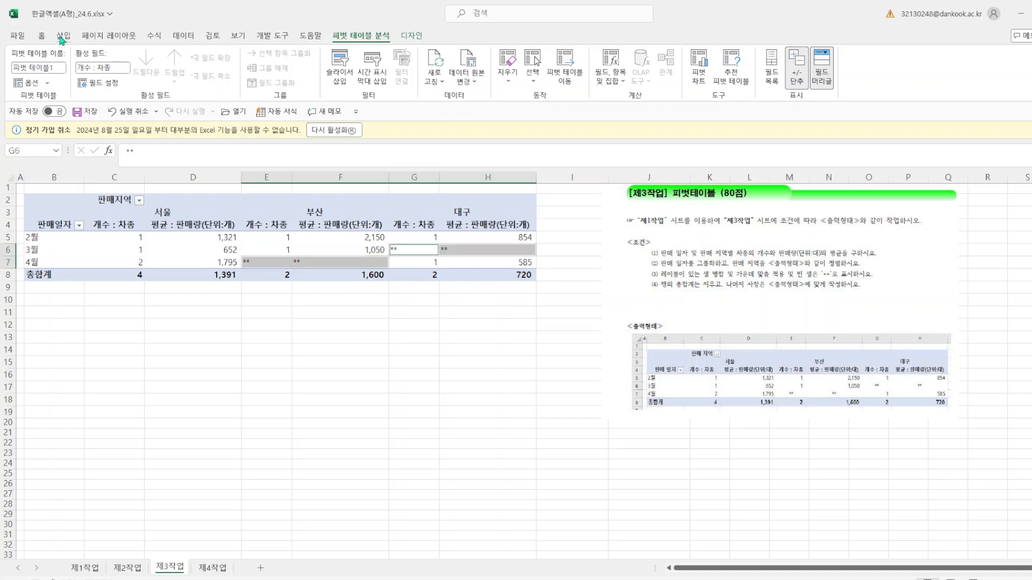
left_click(42, 36)
left_click(280, 76)
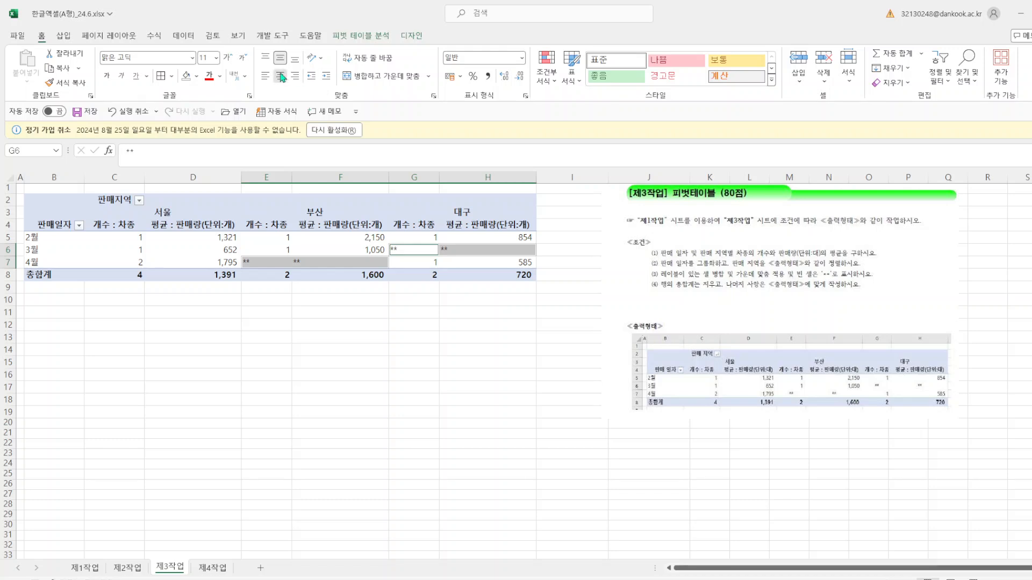
left_click(467, 351)
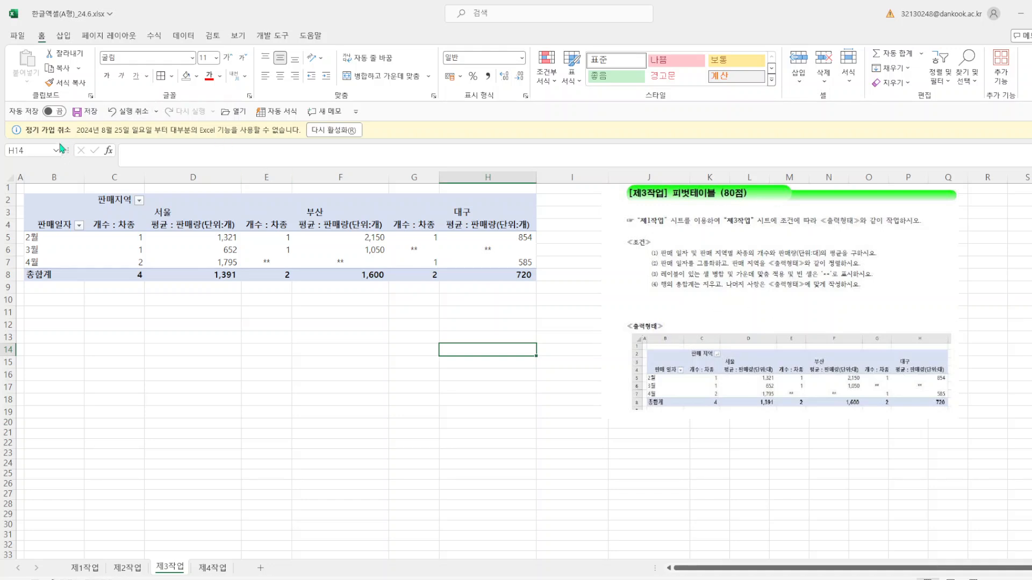
left_click(77, 111)
Step: Insert a clustered column chart from the 차종, 판매 가격 and 판매량 columns, rows 4 to 12, of the 제1작업 sheet
left_click(213, 568)
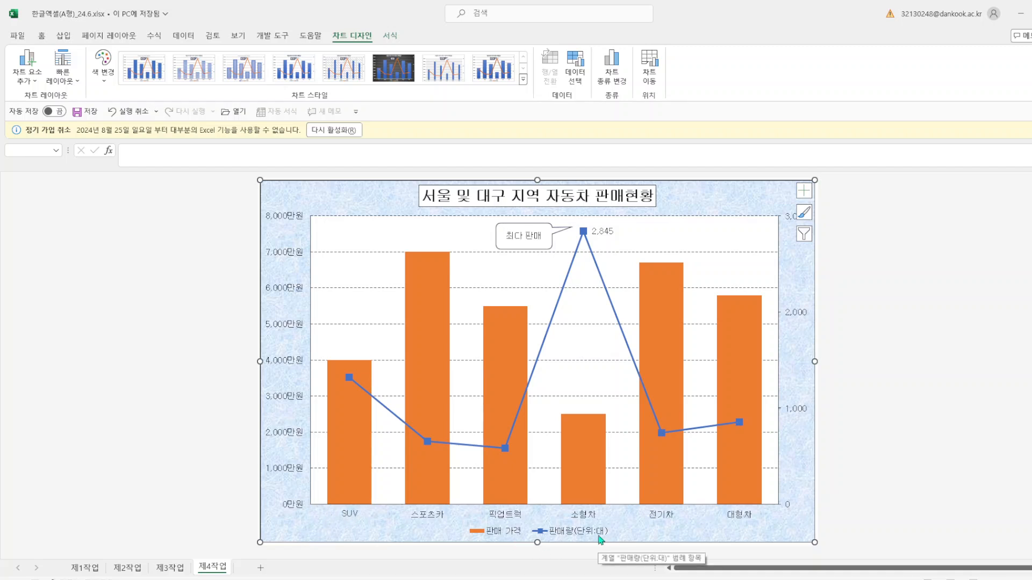
left_click(80, 570)
left_click(354, 476)
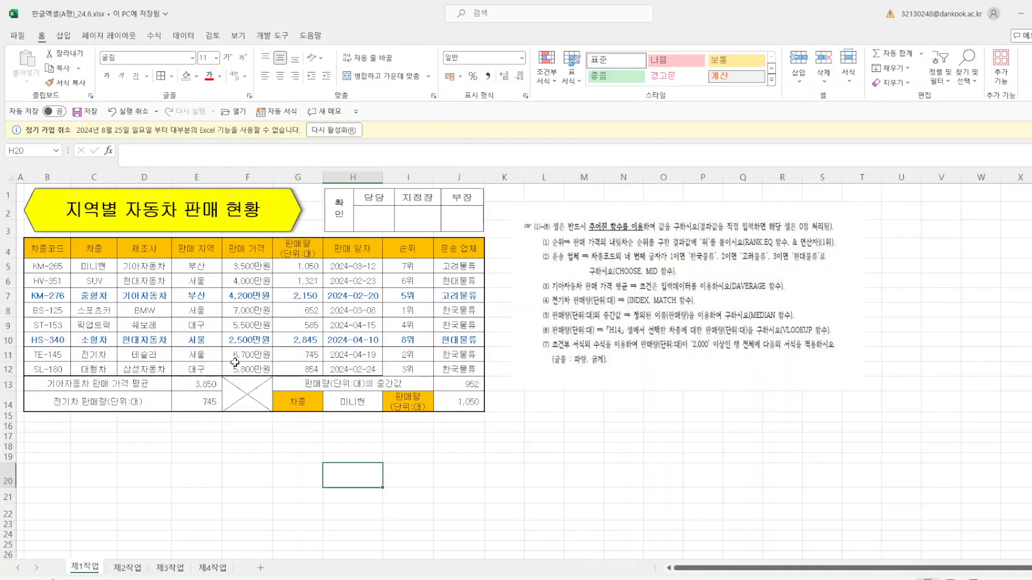
left_click_drag(94, 248, 84, 369)
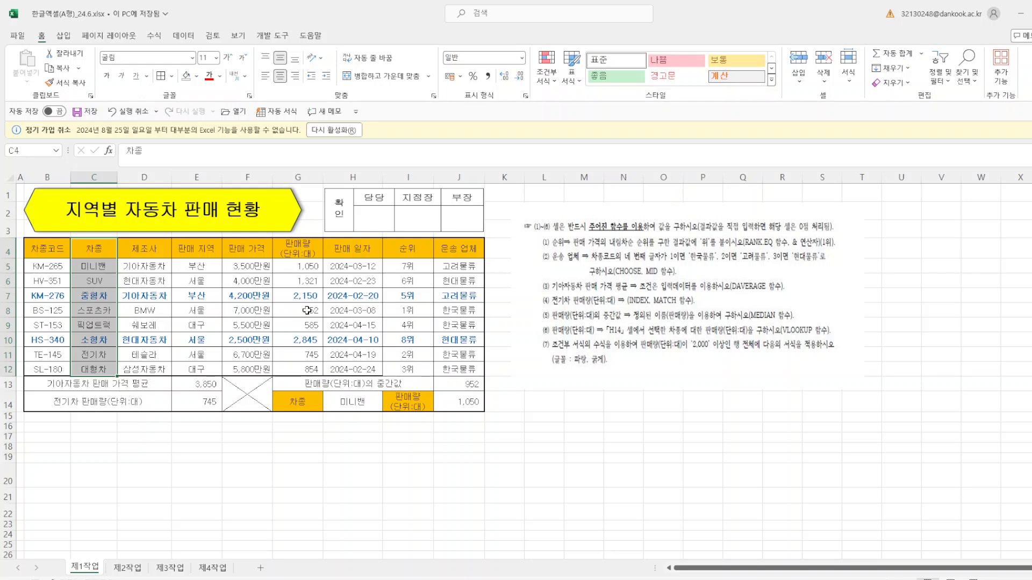
left_click_drag(251, 248, 253, 367)
left_click_drag(299, 247, 299, 370)
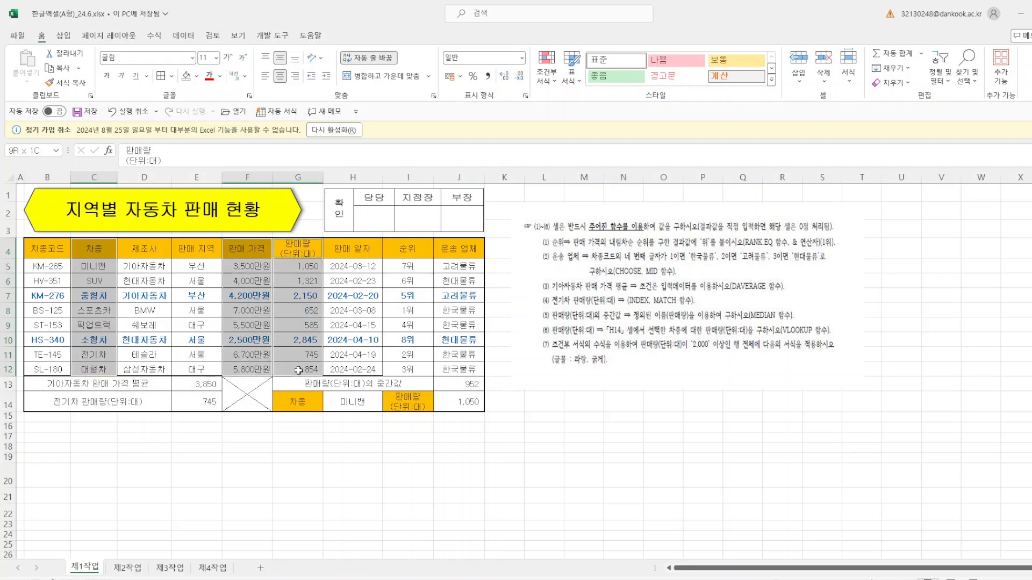
left_click(63, 35)
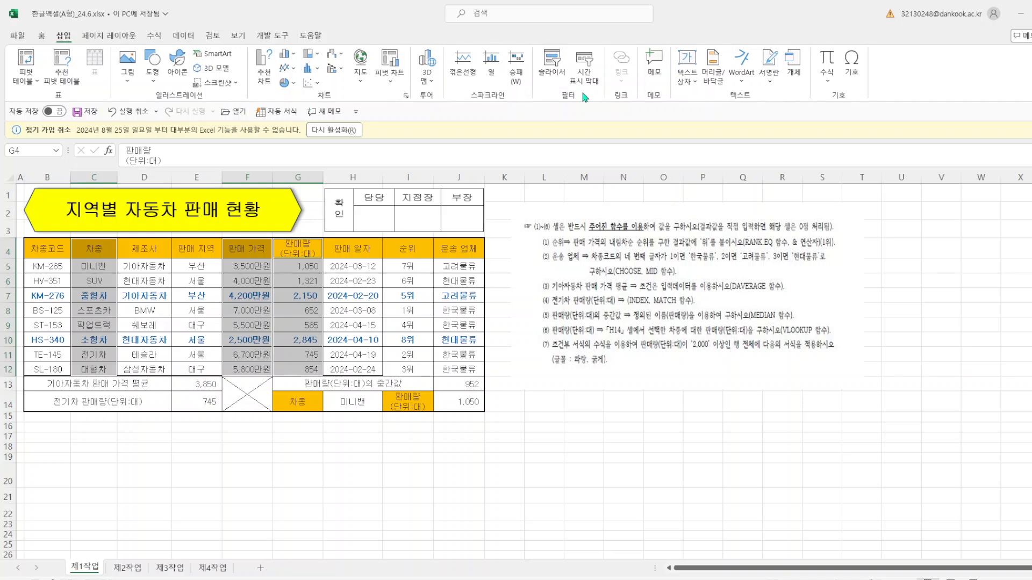
left_click(283, 57)
left_click(292, 86)
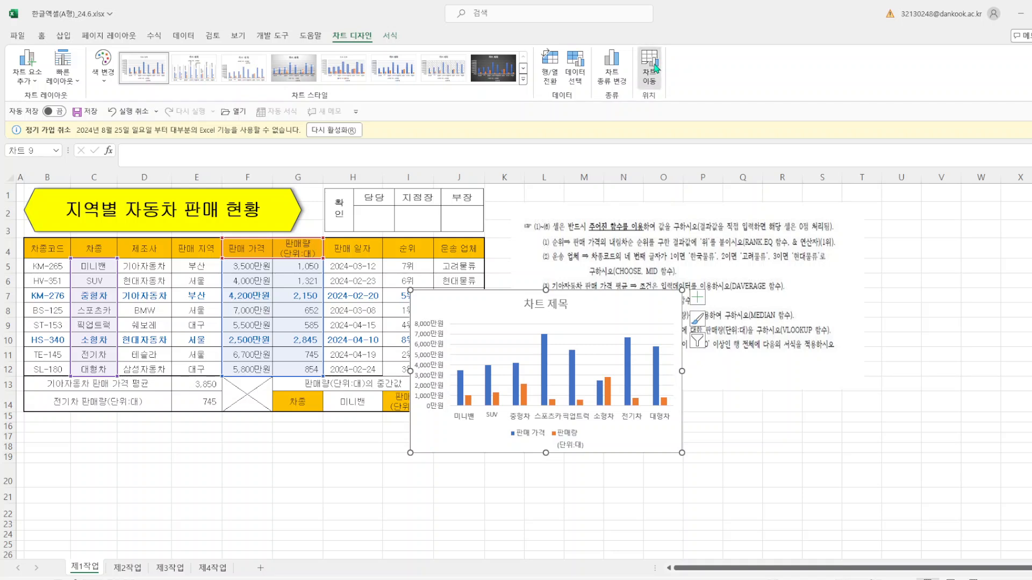
Step: Move the chart to a new sheet named 제4작업1 and place that sheet after 제4작업
left_click(647, 76)
left_click(318, 388)
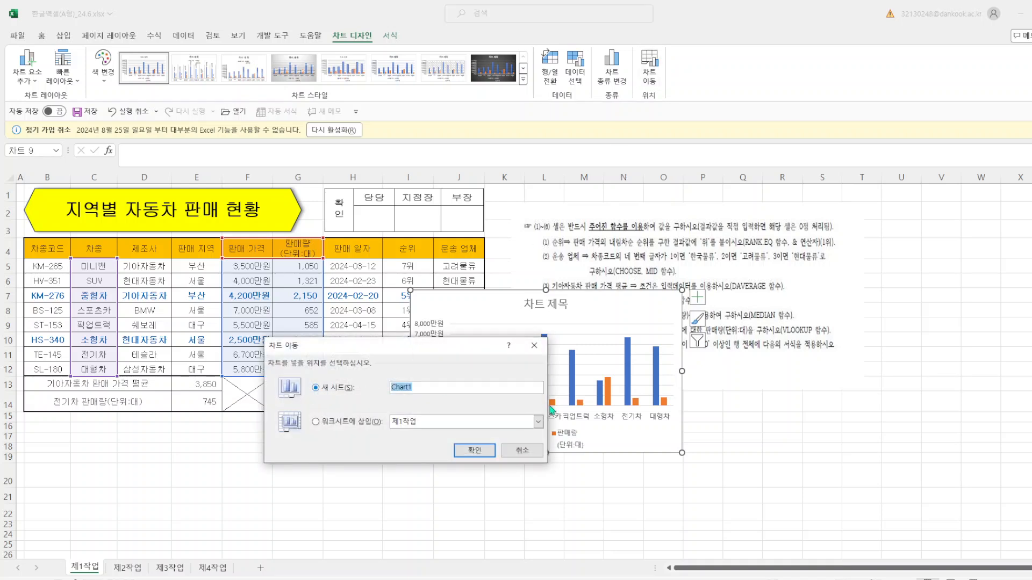
type("ㅈ")
left_click(473, 450)
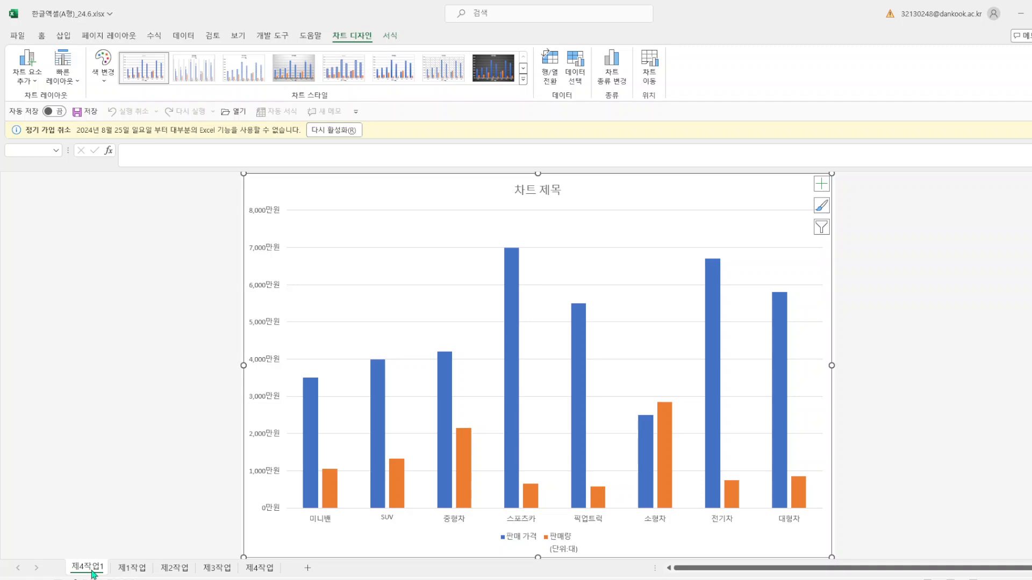
left_click_drag(93, 574, 297, 564)
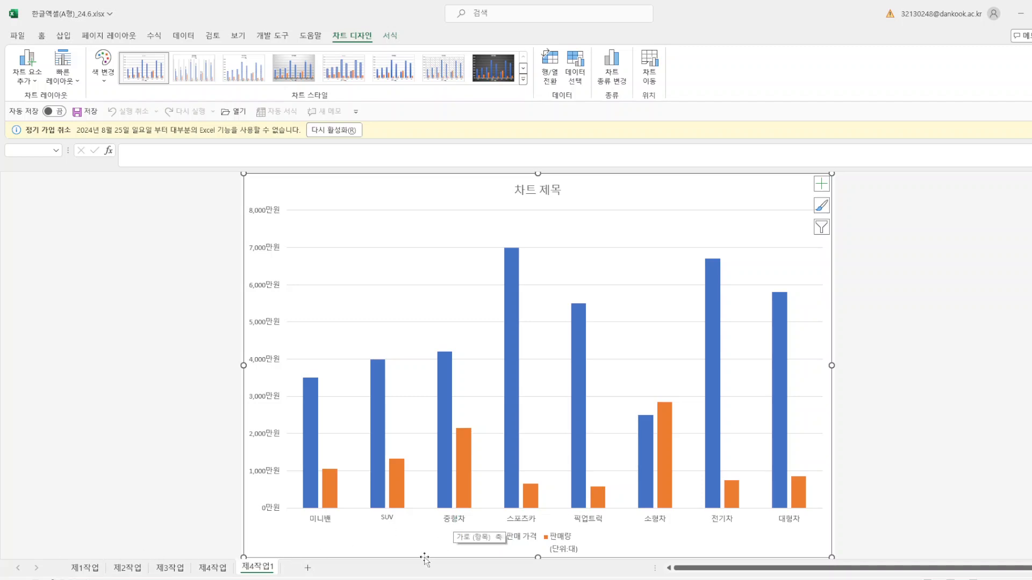
left_click(95, 567)
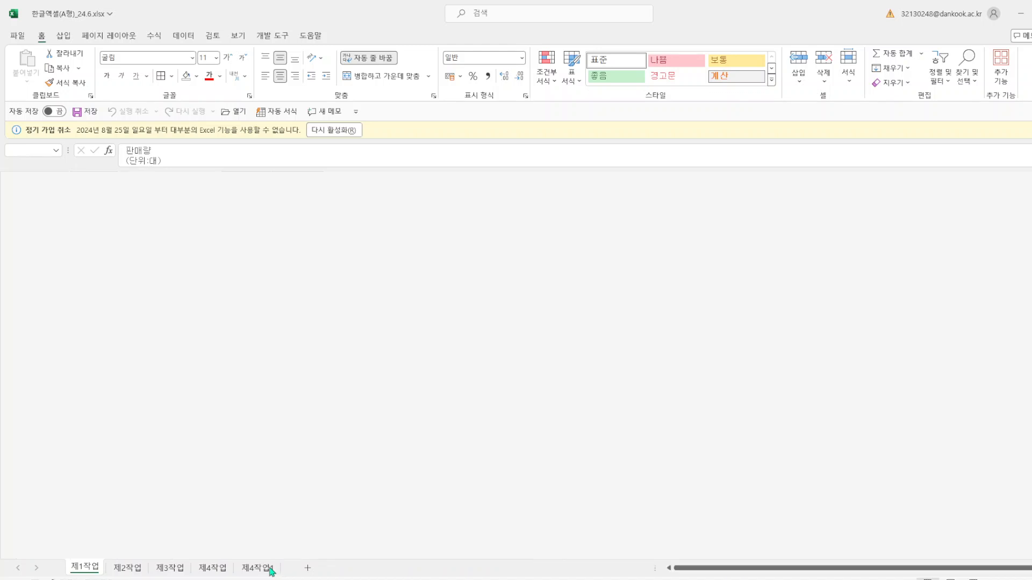
left_click(269, 569)
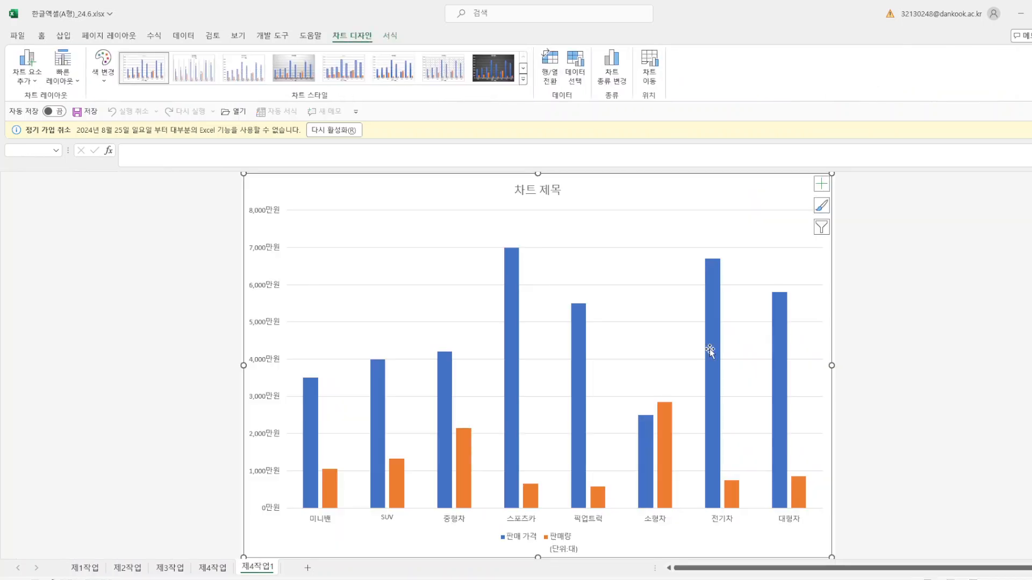
left_click(217, 572)
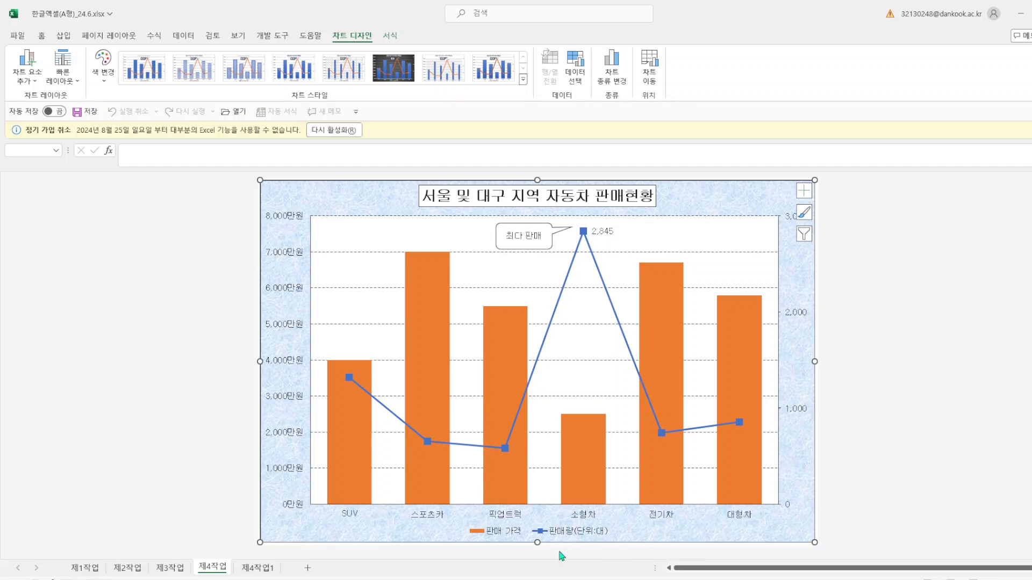
left_click(95, 571)
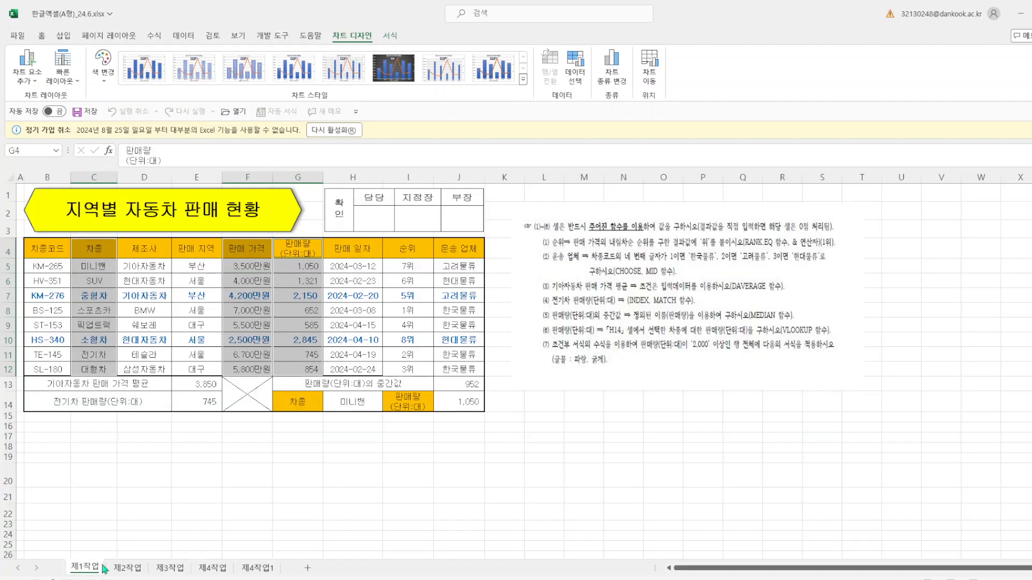
left_click(265, 571)
Step: Change the 판매량(단위:대) series to a line with markers plotted on the secondary axis
right_click(513, 400)
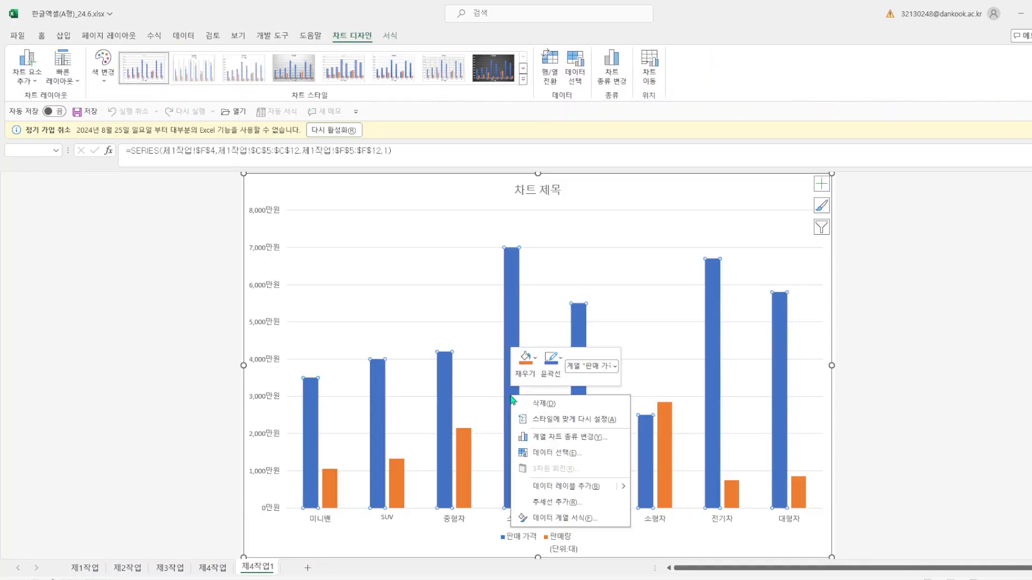
left_click(576, 435)
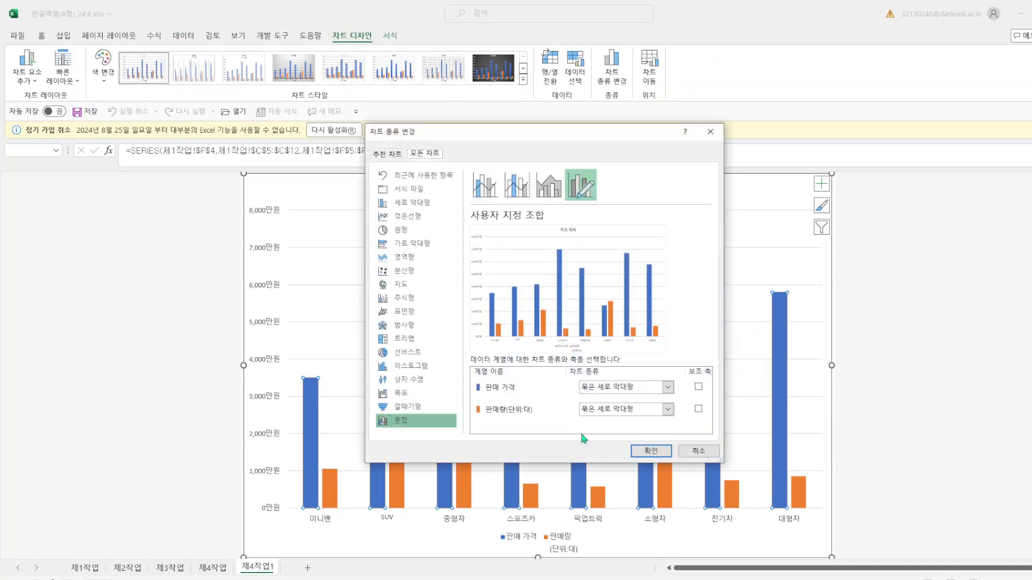
left_click(669, 410)
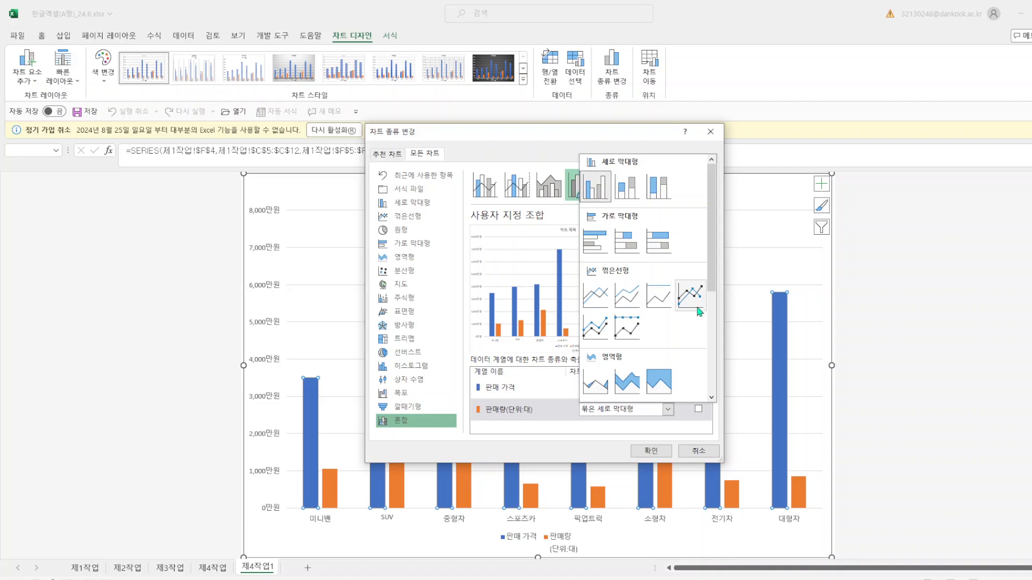
left_click(692, 295)
left_click(698, 411)
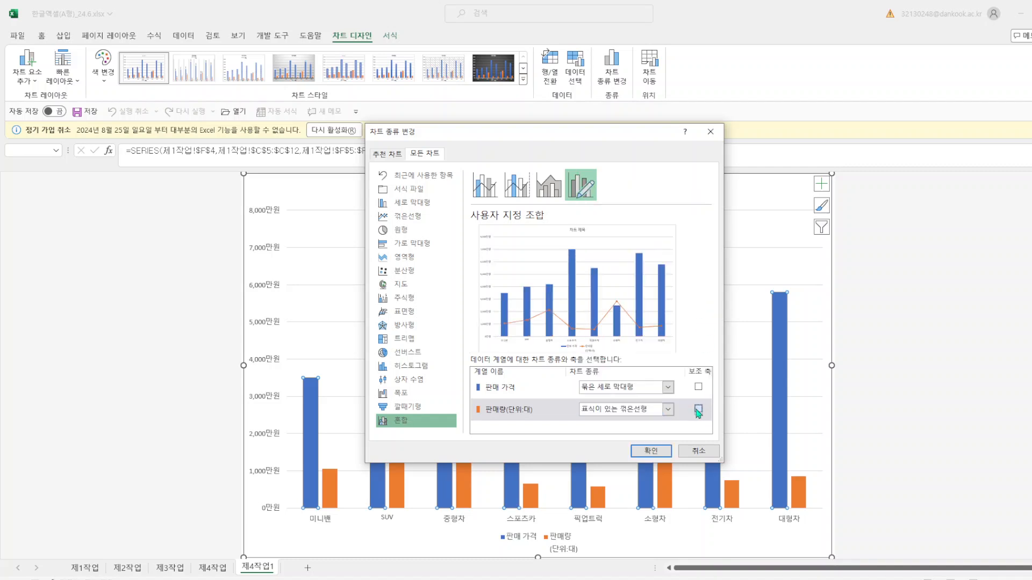
left_click(651, 450)
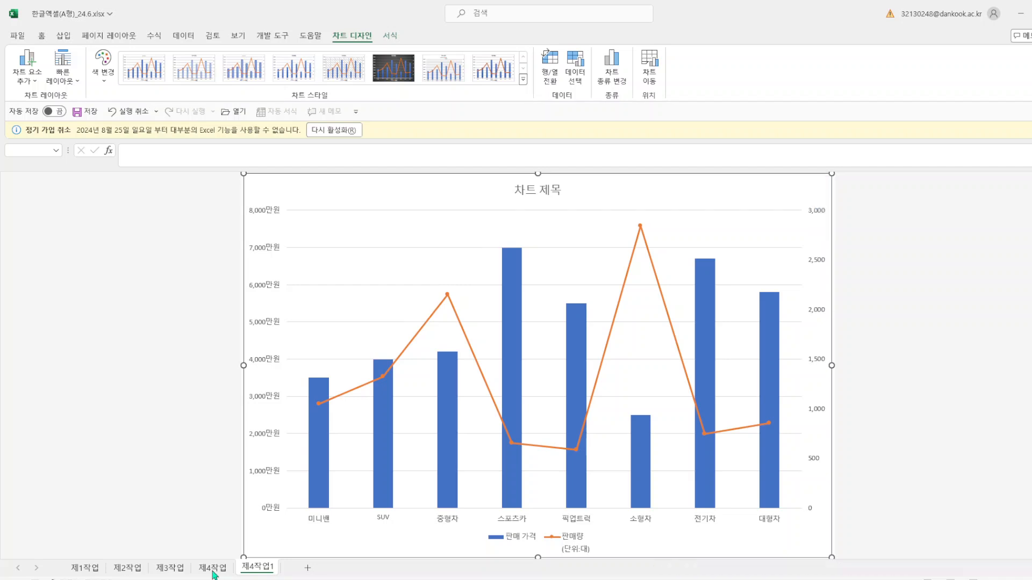
Step: Check the finished chart on 제4작업 and exclude the 미니밴 and 중형차 categories from the 제4작업1 chart's data
key("ctrl+Page_Up")
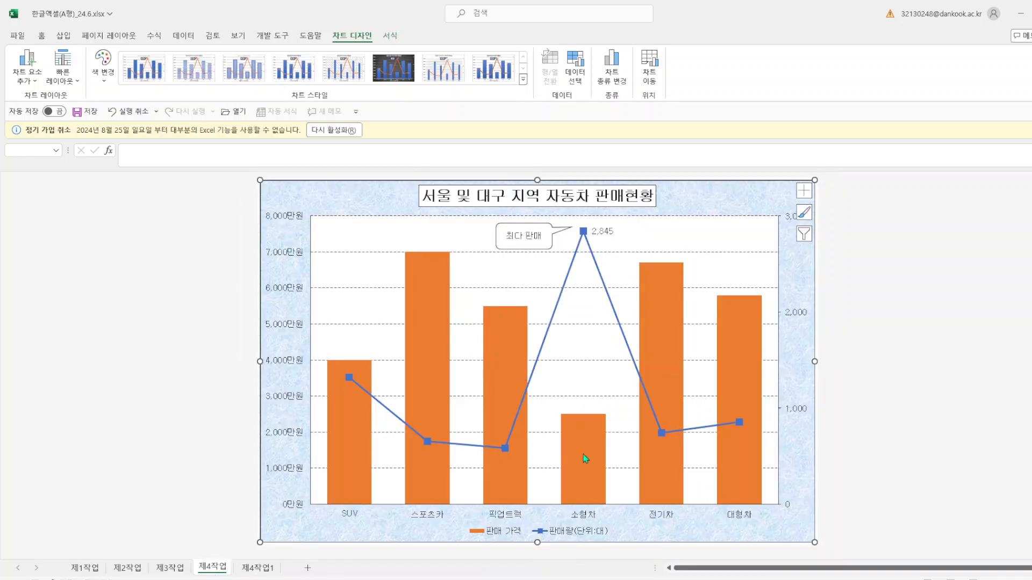
left_click(268, 571)
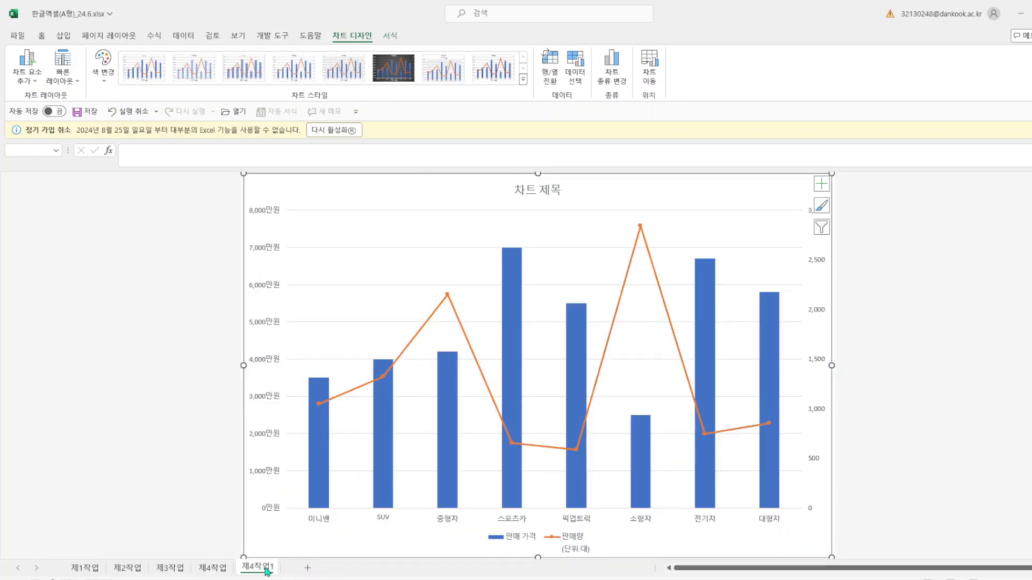
right_click(722, 547)
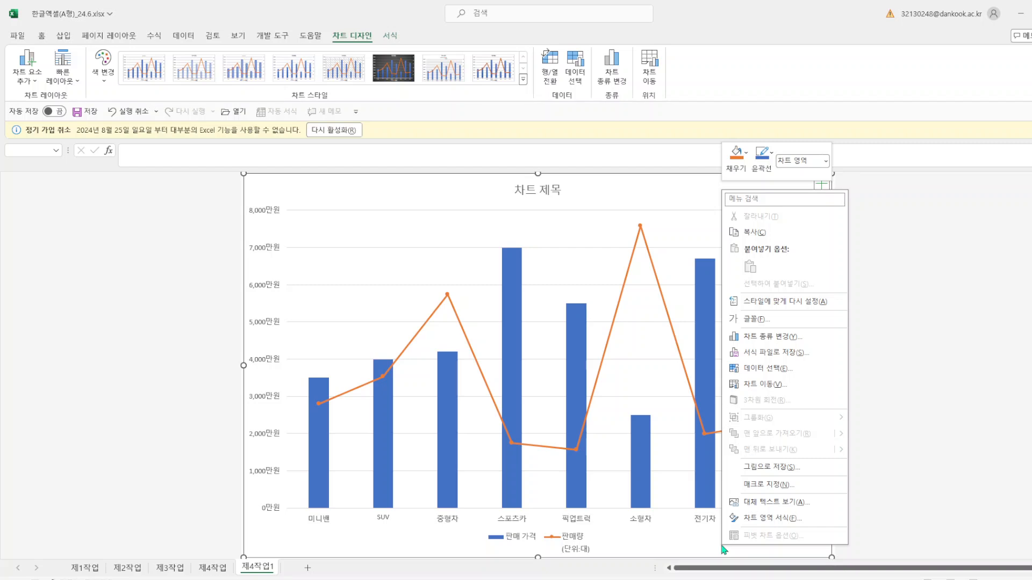
left_click(763, 369)
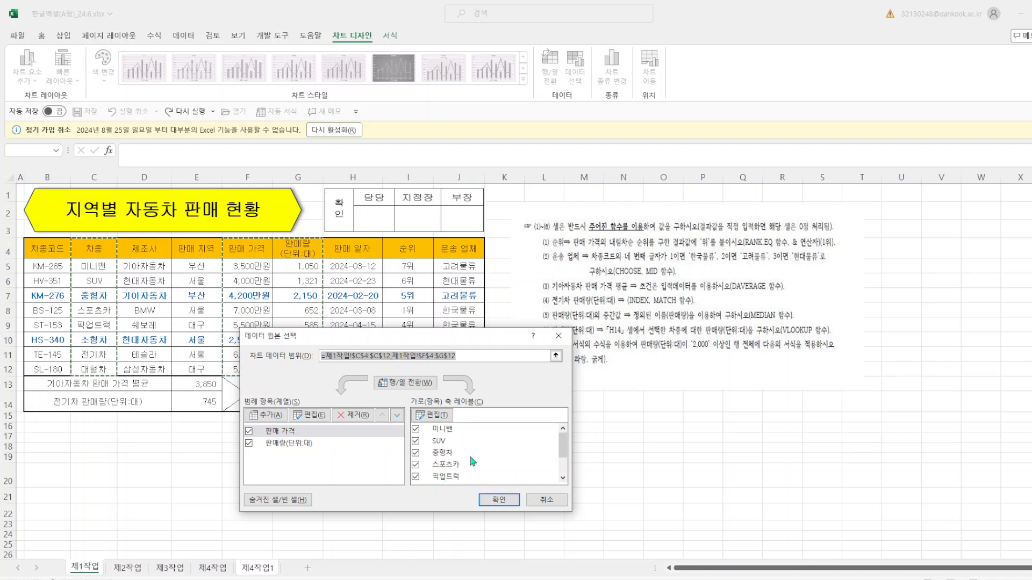
left_click(415, 429)
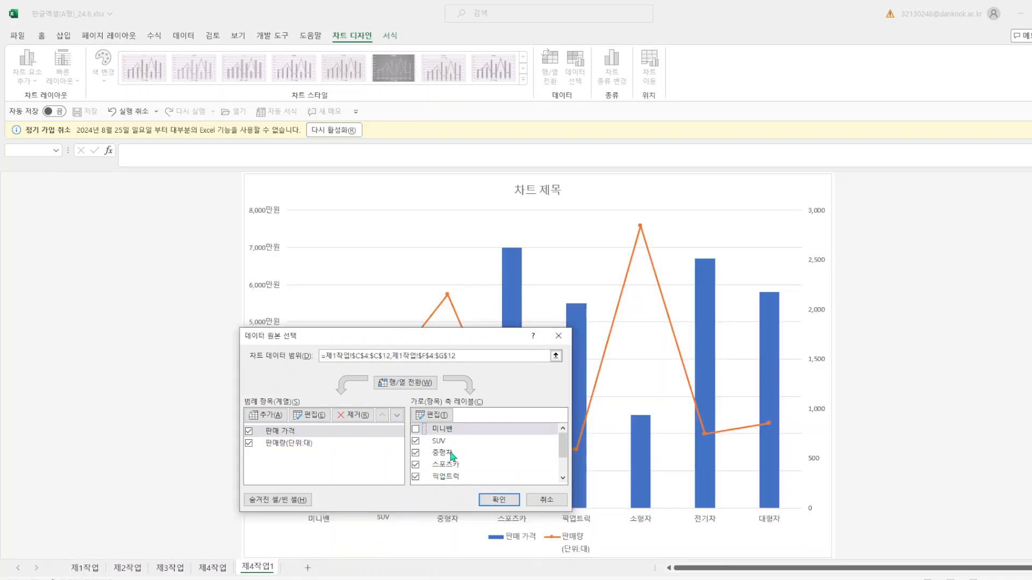
left_click(415, 453)
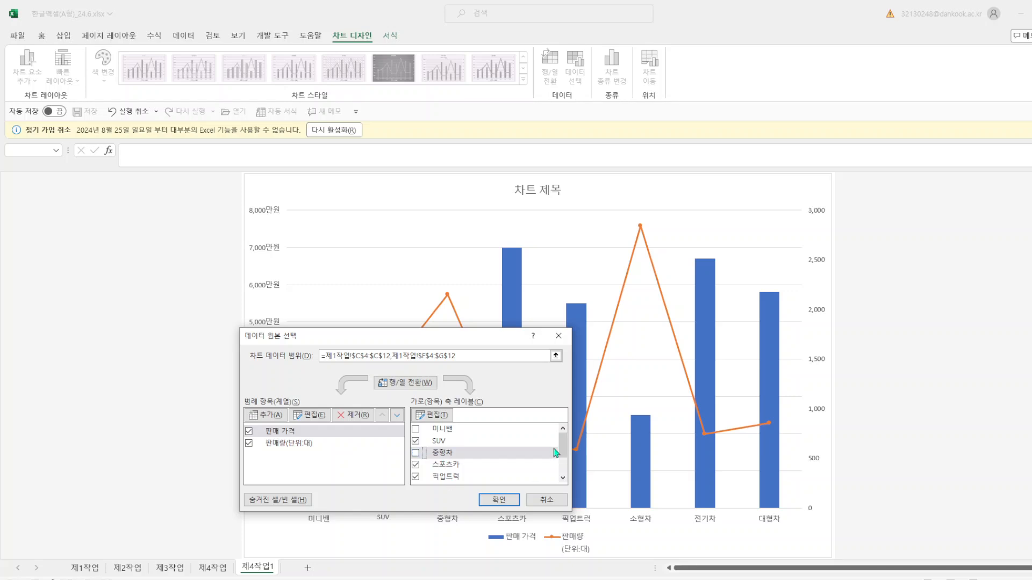
scroll(555, 452, "down", 2)
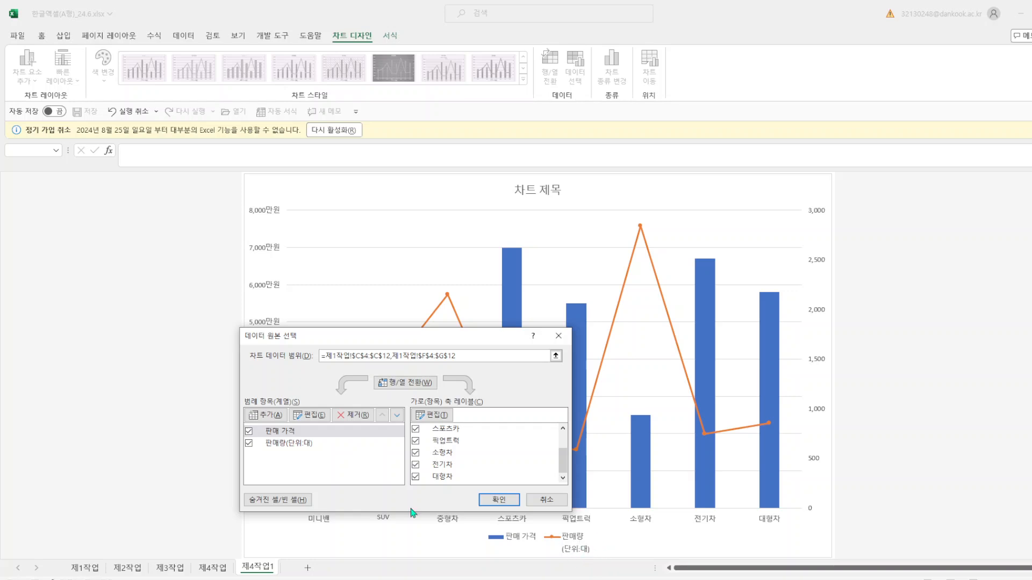
Step: Replace the 판매량 series' cell-linked name with the single-line text 판매량(단위:대) and apply the data source changes
left_click(289, 444)
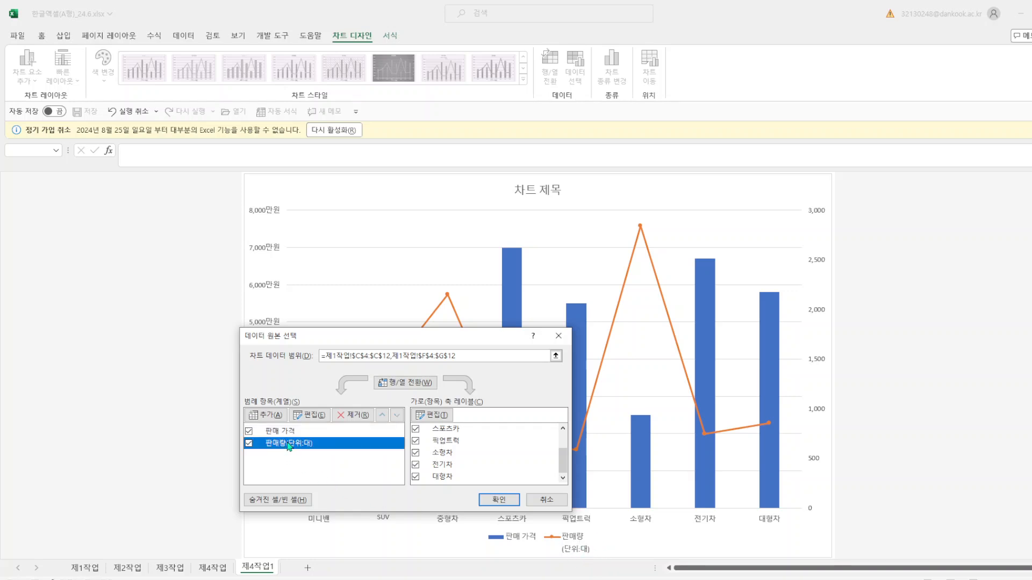
left_click(309, 415)
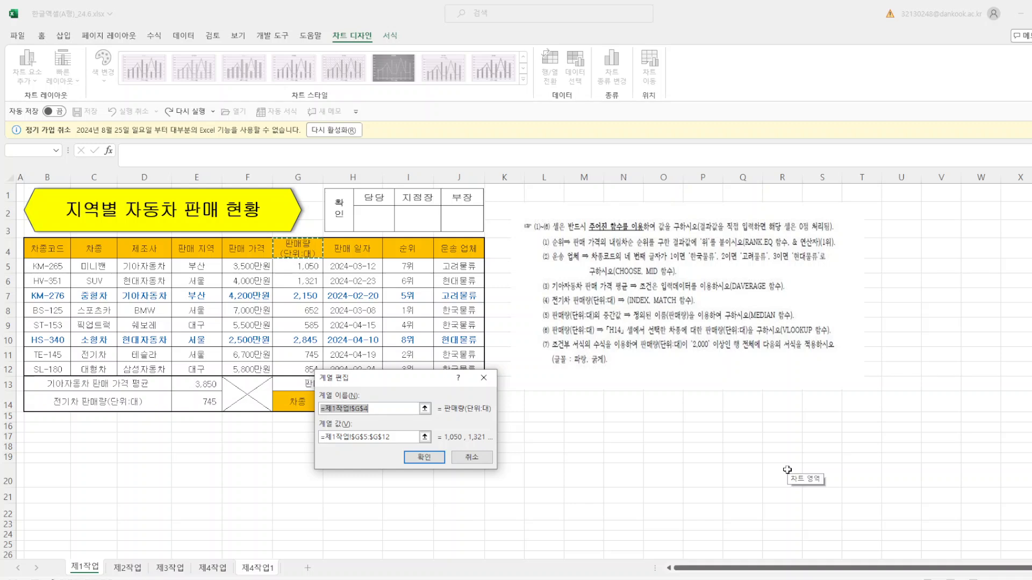
type("판매")
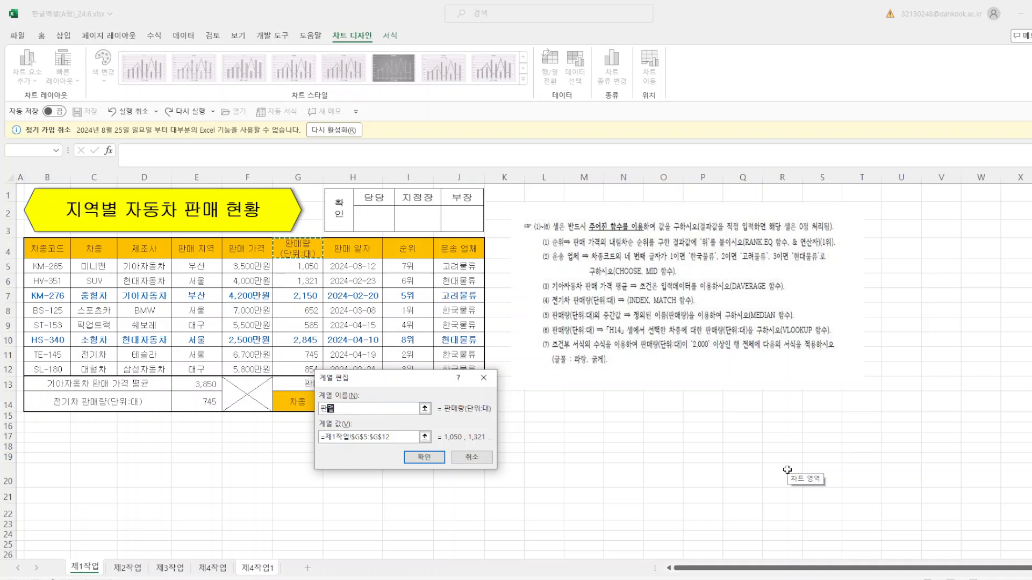
type("량(단위:대")
left_click(424, 457)
left_click(507, 499)
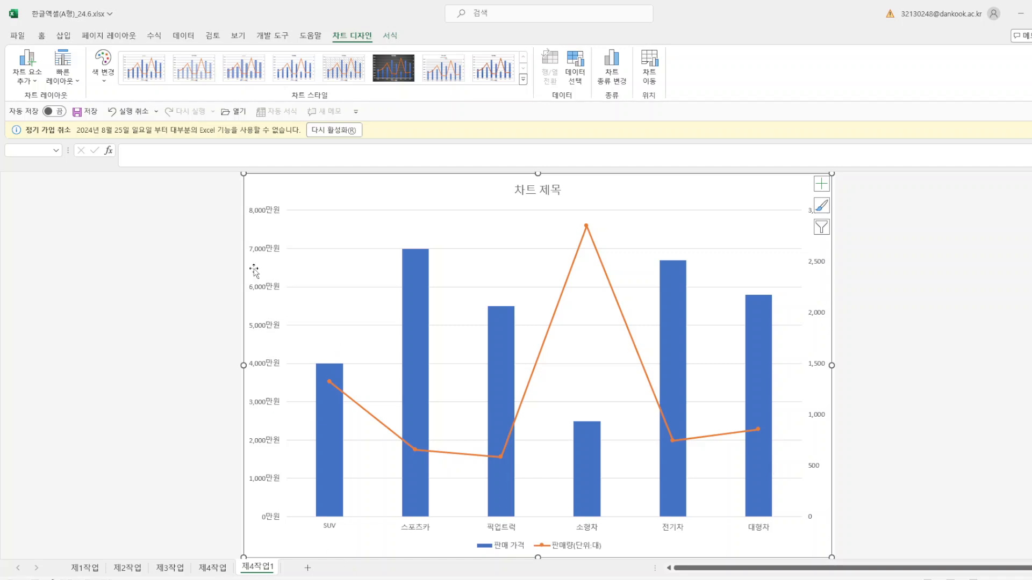
Step: Set the font of the whole 제4작업1 chart to 굴림 at size 11
left_click(46, 35)
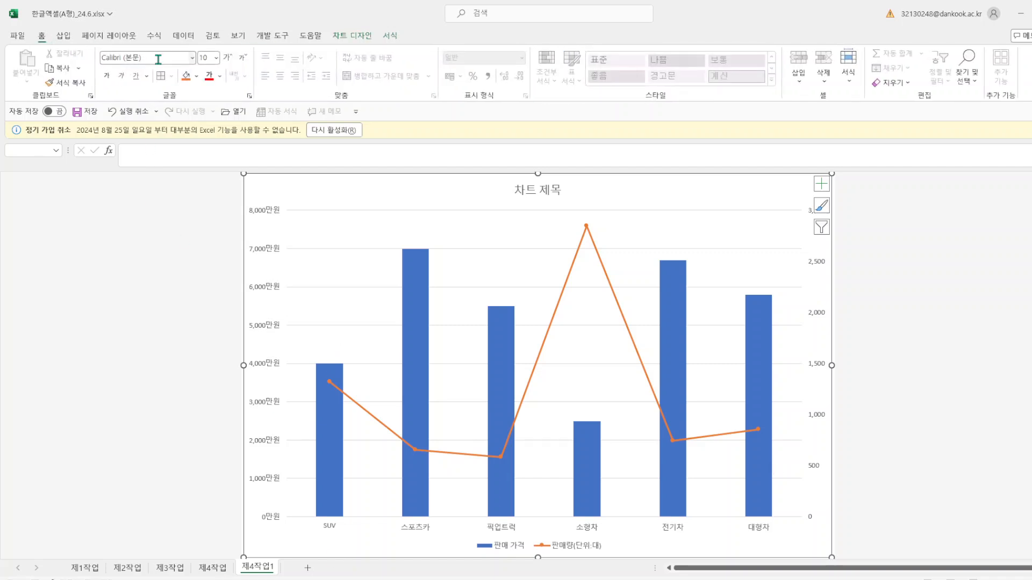
left_click(158, 59)
type("ㄱ")
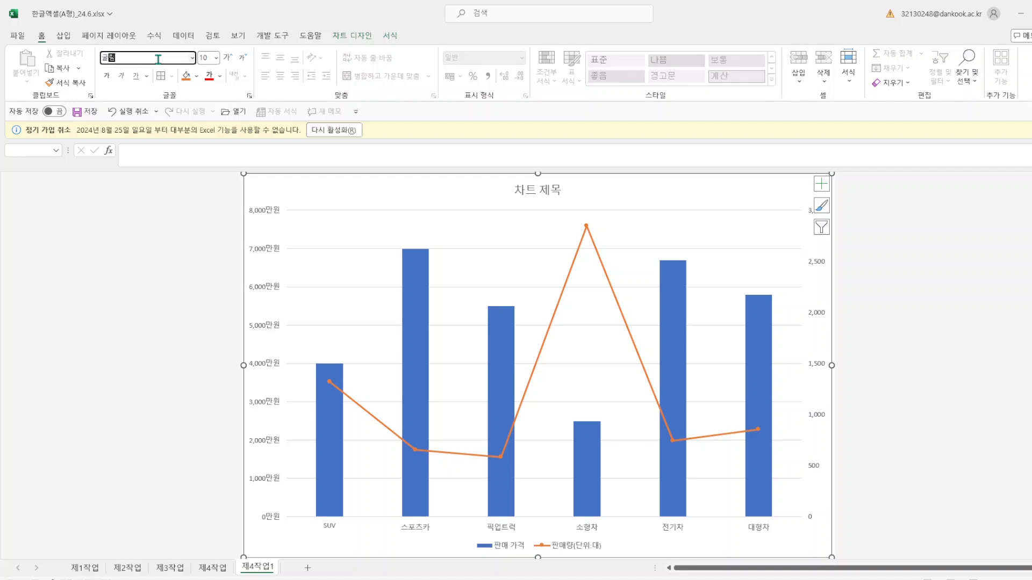
key("Return")
key("Return")
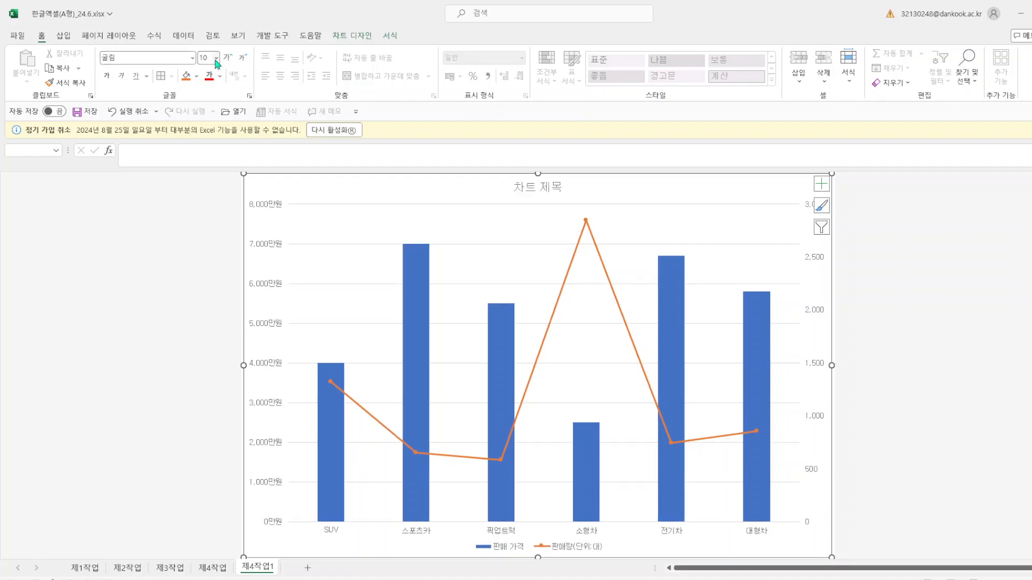
left_click(217, 57)
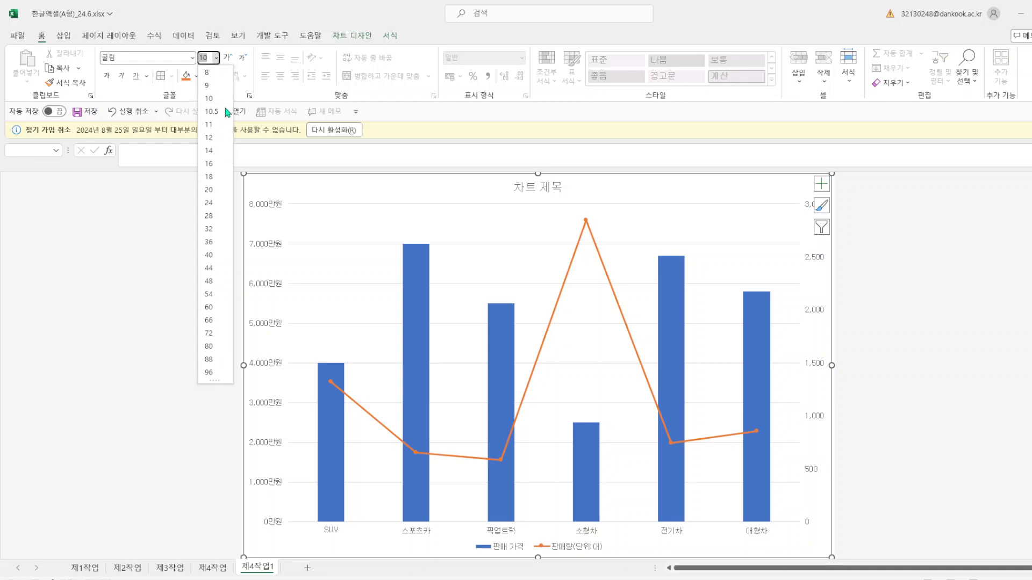
left_click(214, 127)
Step: Replace the placeholder chart title with the text 서울 및 대구 지역 자동차 판매현황
left_click(524, 198)
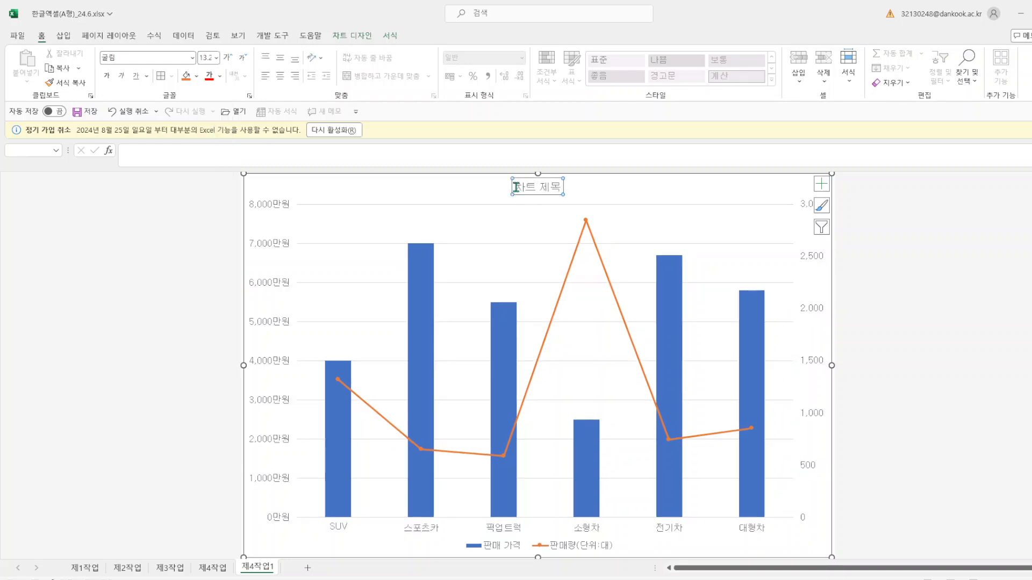
left_click(548, 188)
left_click_drag(549, 187, 564, 189)
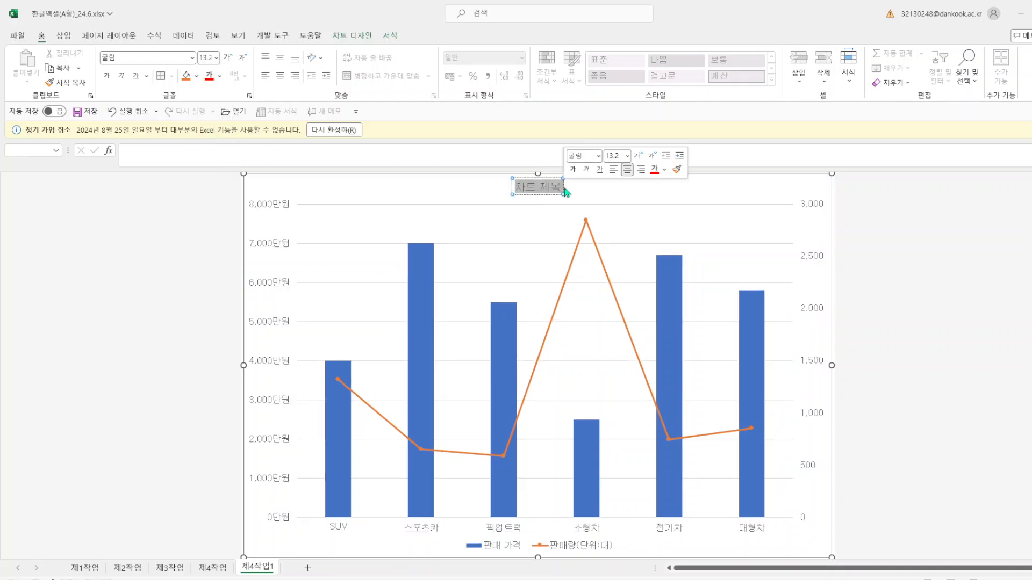
type("서울 및 대")
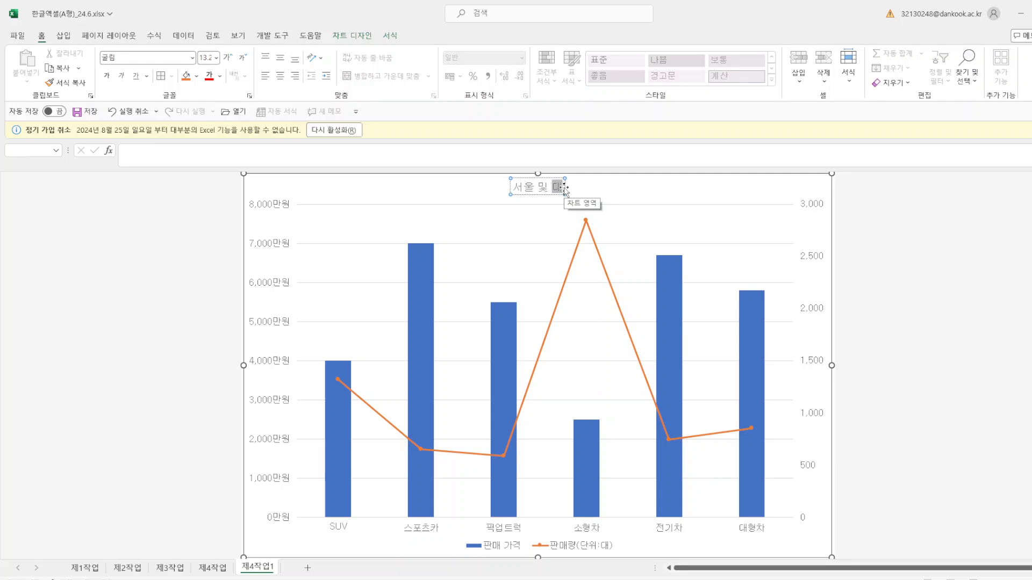
type("구 지역 판")
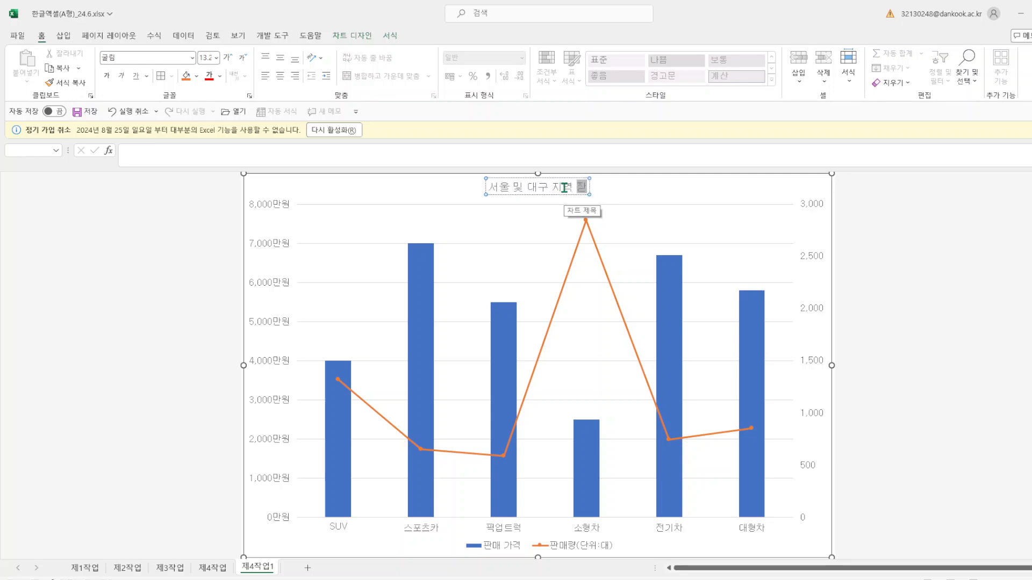
type("동차 판매현")
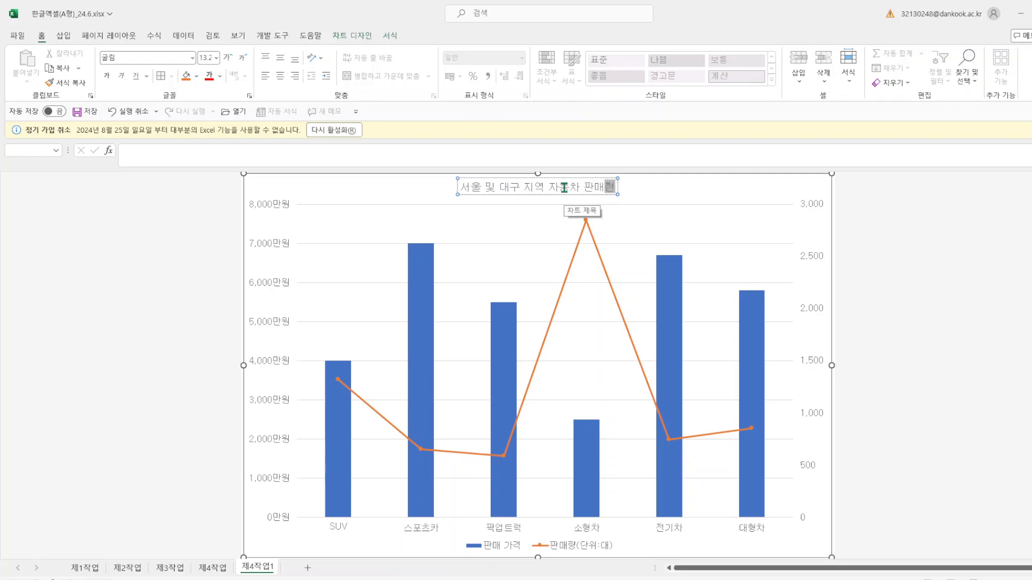
type("황")
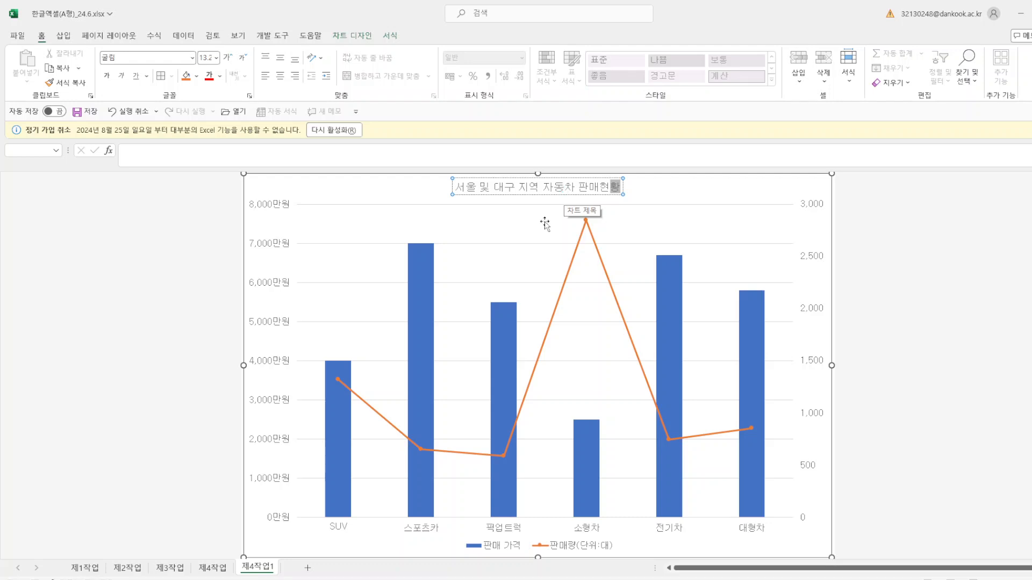
Step: Format the entire chart title text as bold at size 20
left_click_drag(456, 187, 634, 196)
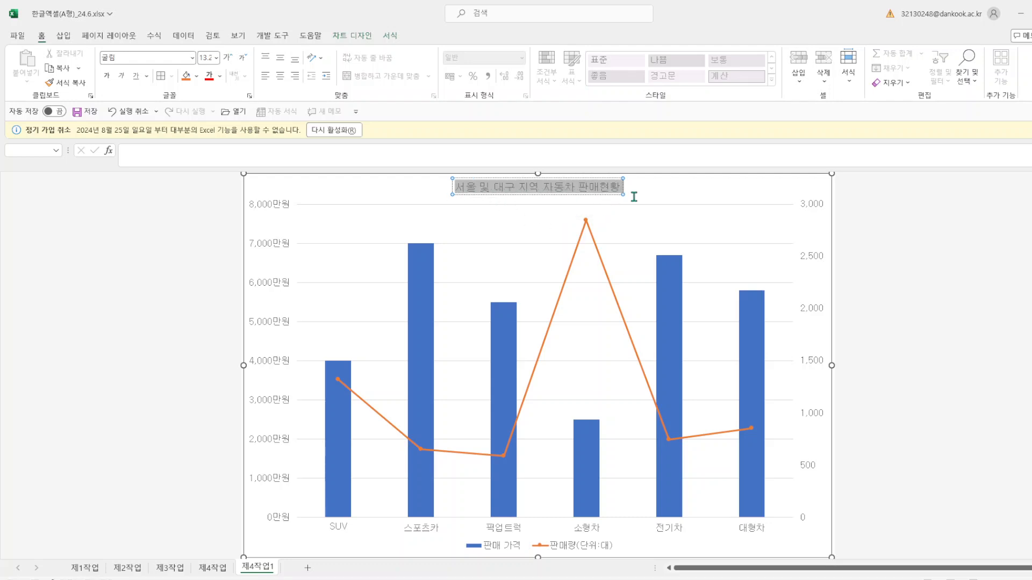
left_click(216, 58)
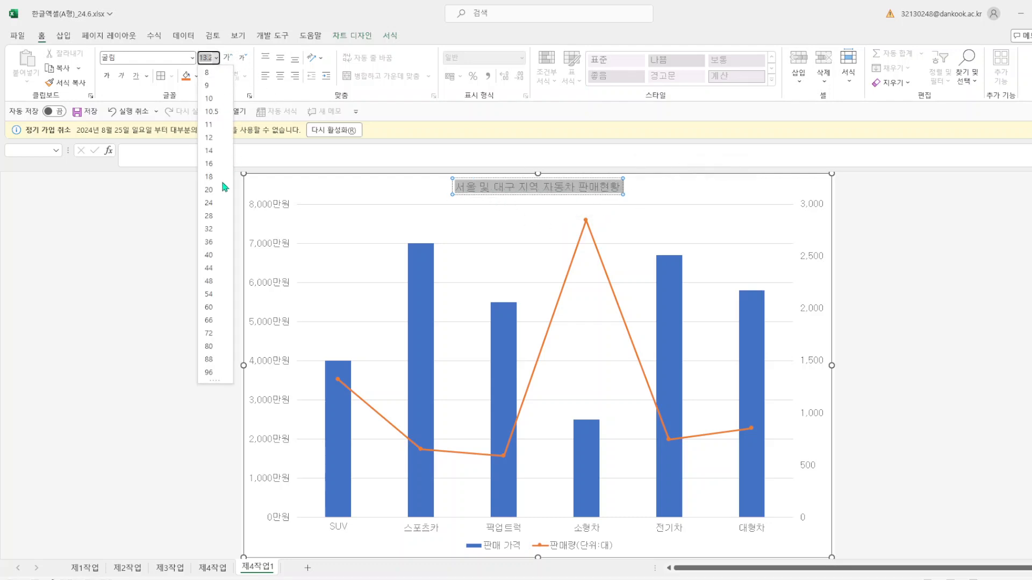
left_click(208, 191)
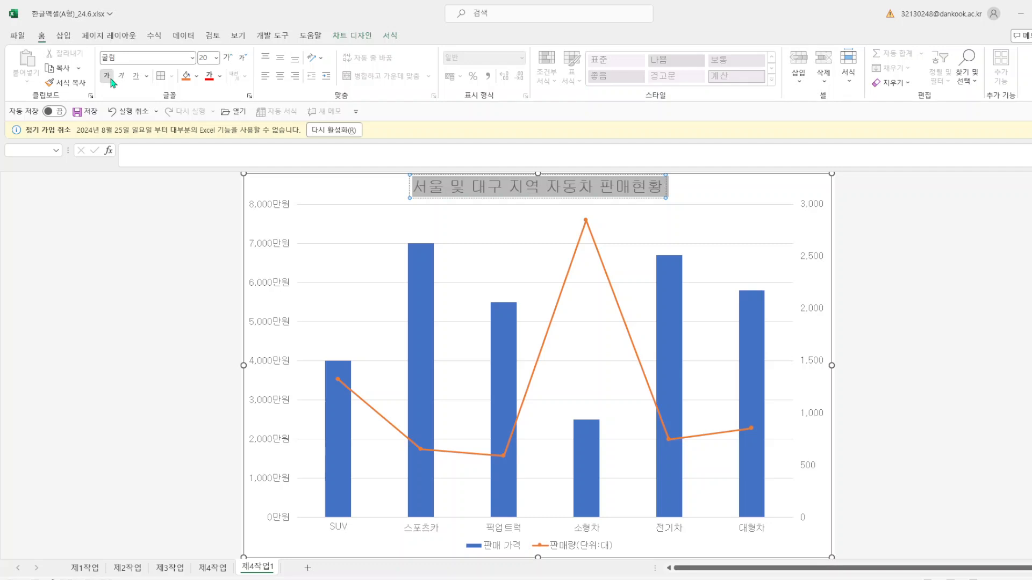
Step: Give the chart title box a white fill and a black outline
left_click(386, 36)
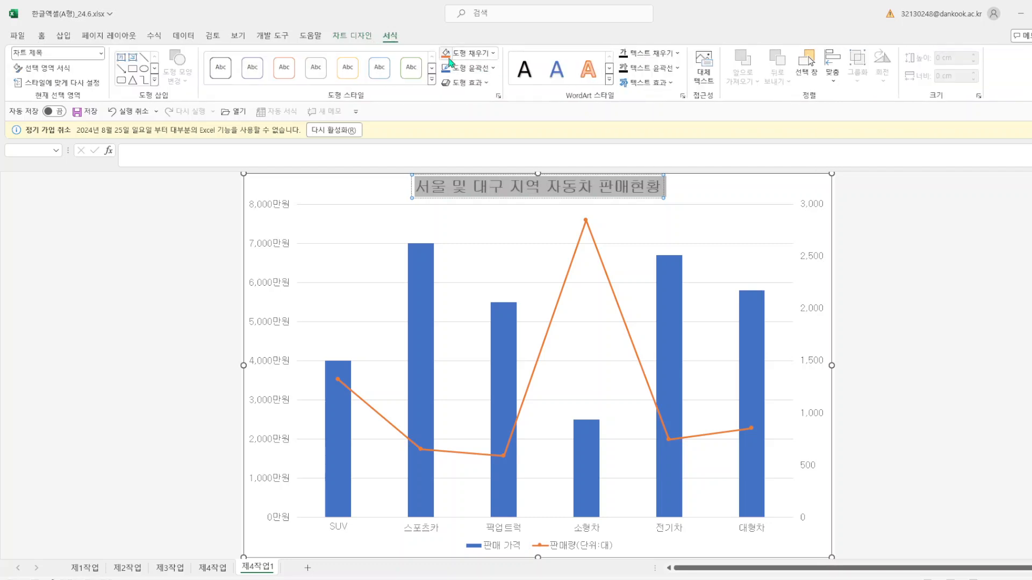
left_click(493, 55)
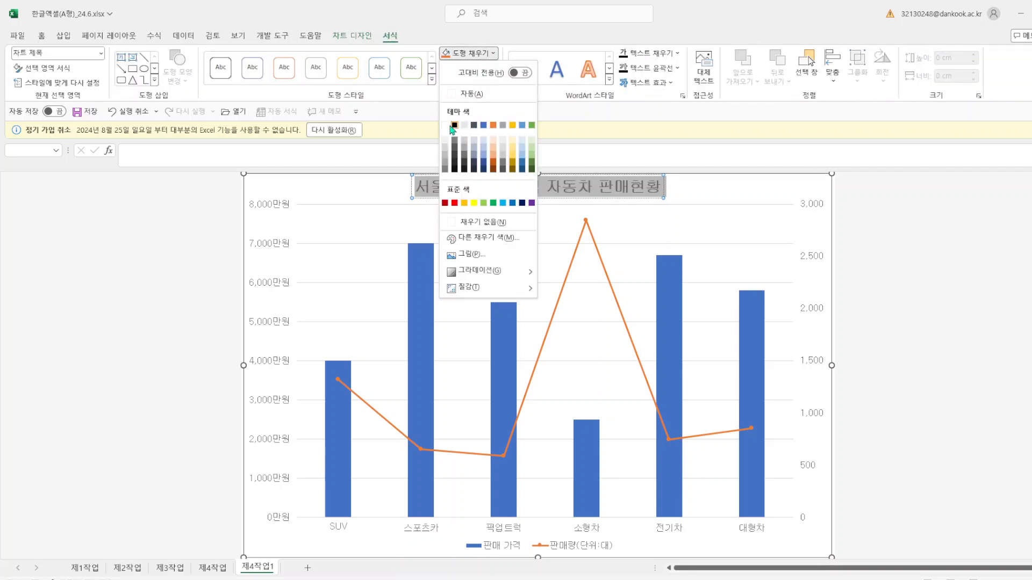
left_click(446, 125)
left_click(493, 69)
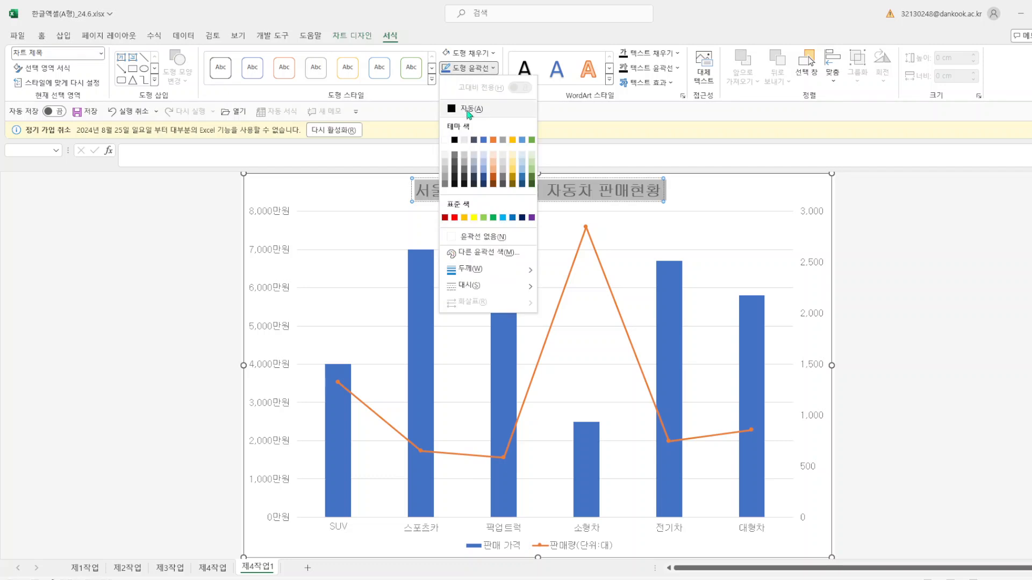
left_click(457, 145)
left_click(726, 204)
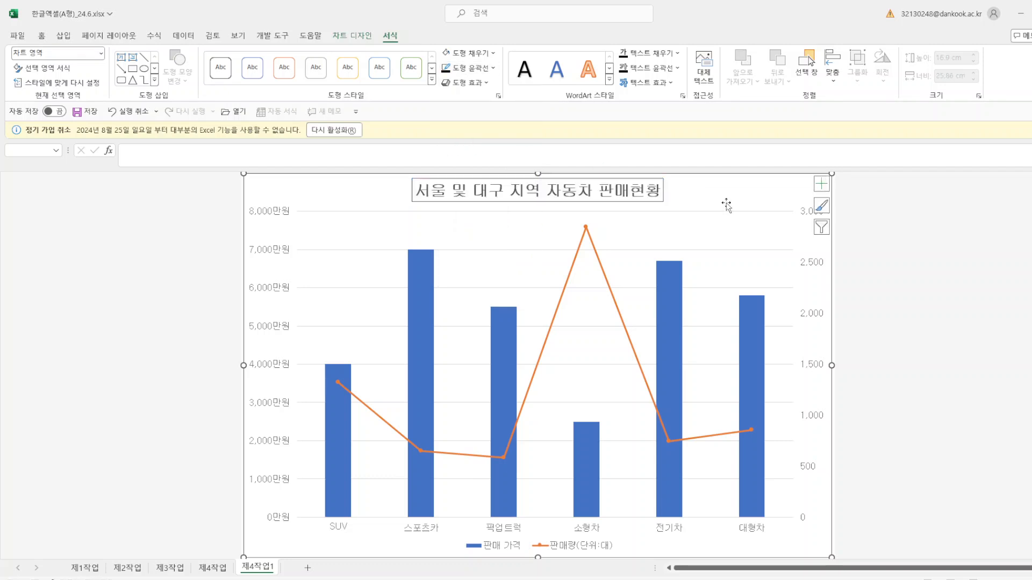
Step: Apply the third quick layout, the one with wider columns, to the chart
left_click(352, 36)
left_click(63, 67)
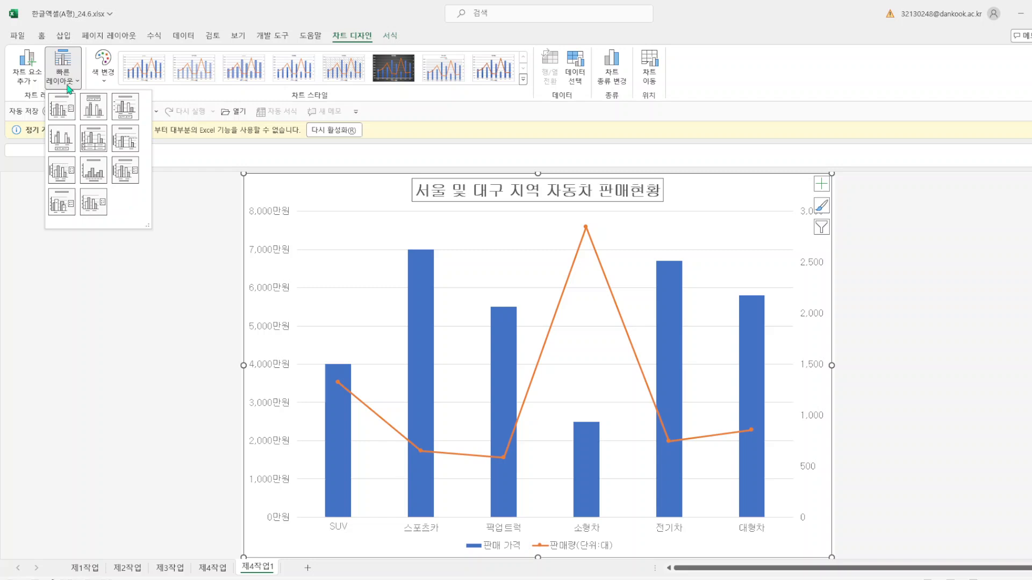
left_click(122, 111)
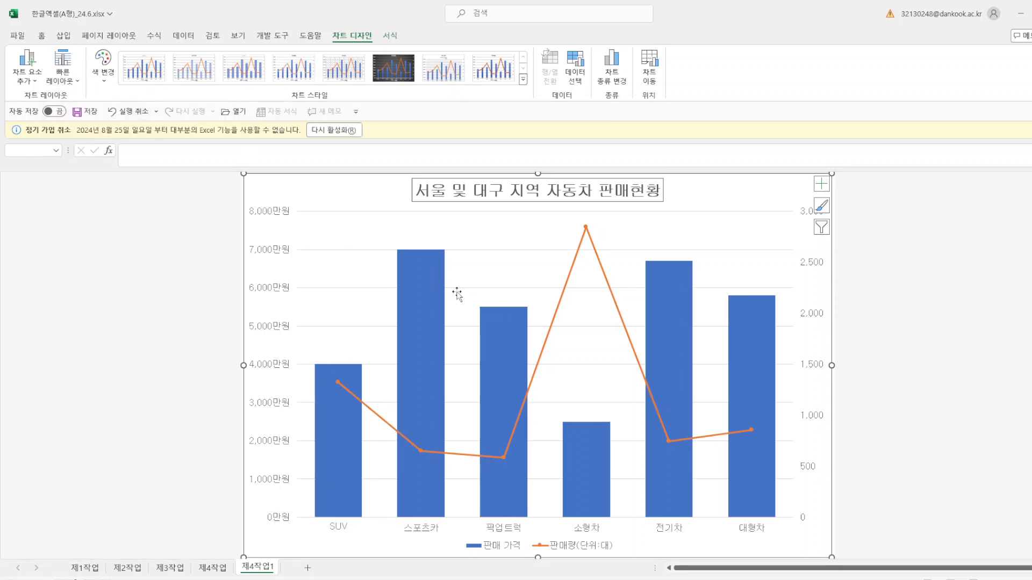
Step: Fill the chart area with the light blue tissue-paper texture
mouse_move(510, 501)
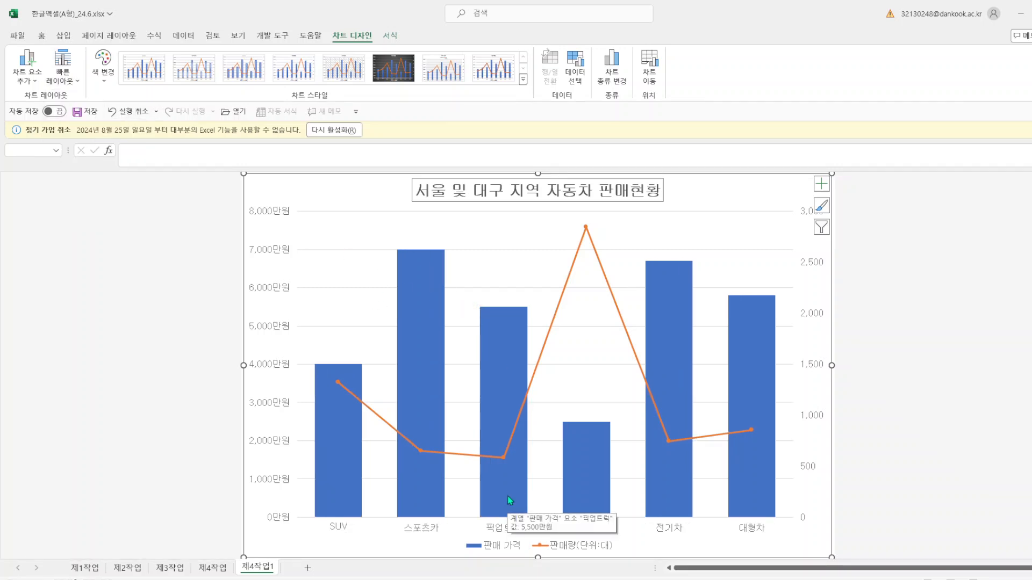
right_click(784, 546)
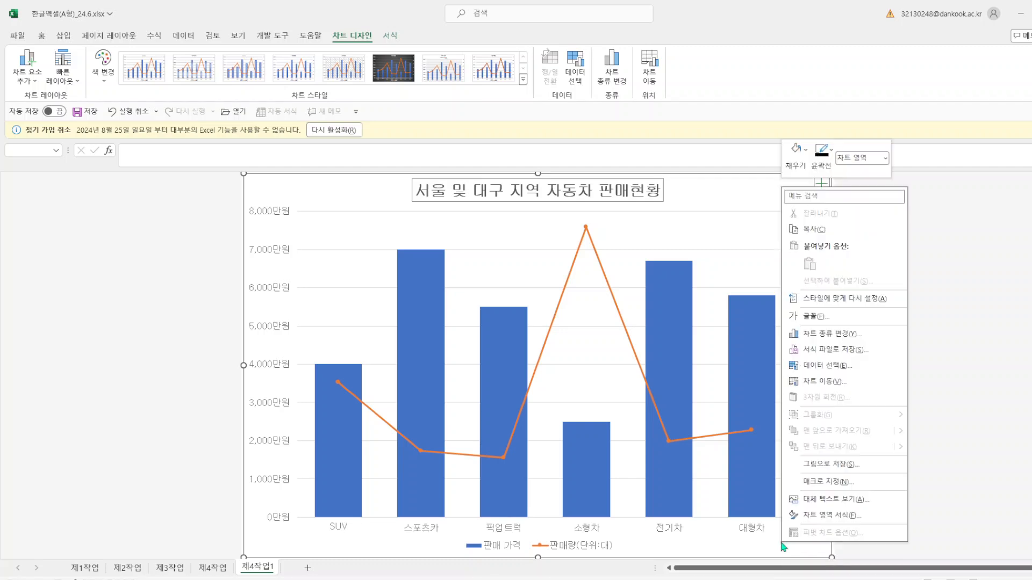
left_click(819, 519)
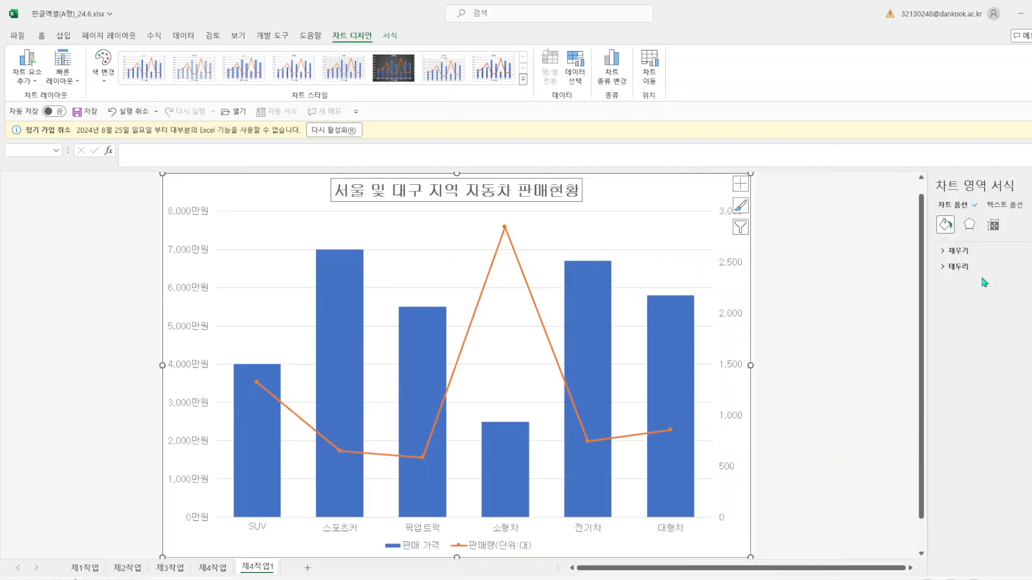
left_click(952, 251)
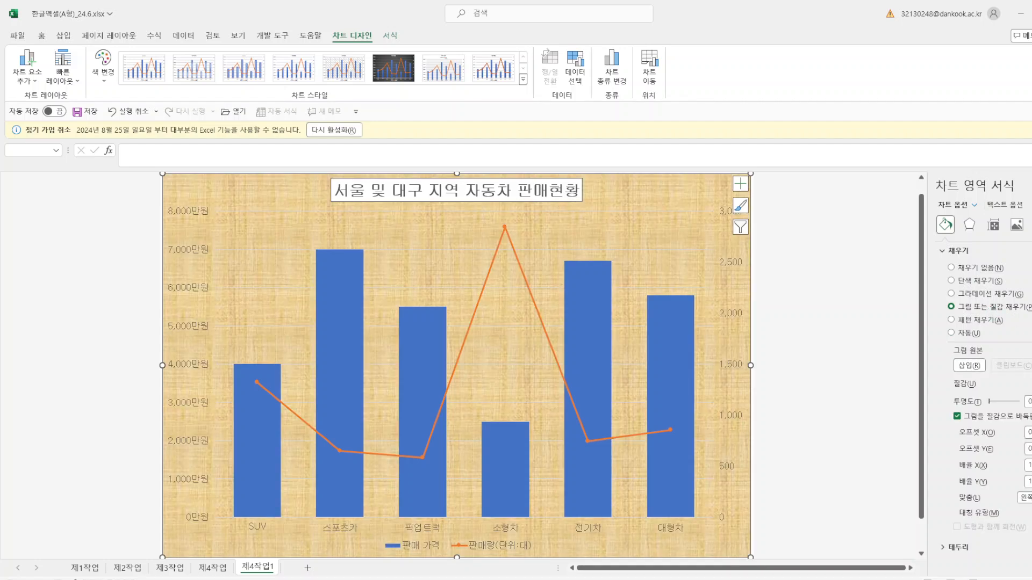
left_click(1031, 384)
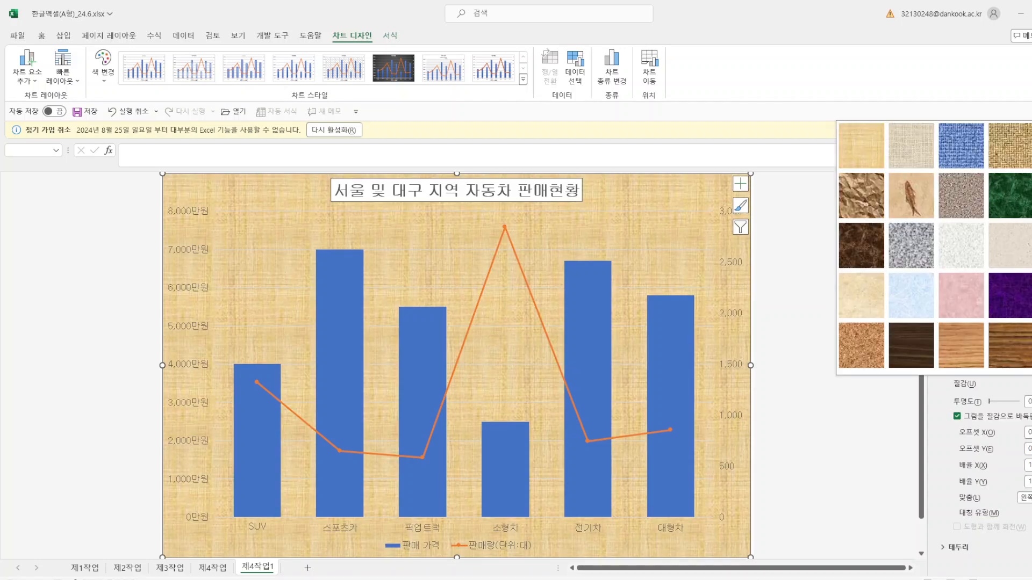
left_click(925, 312)
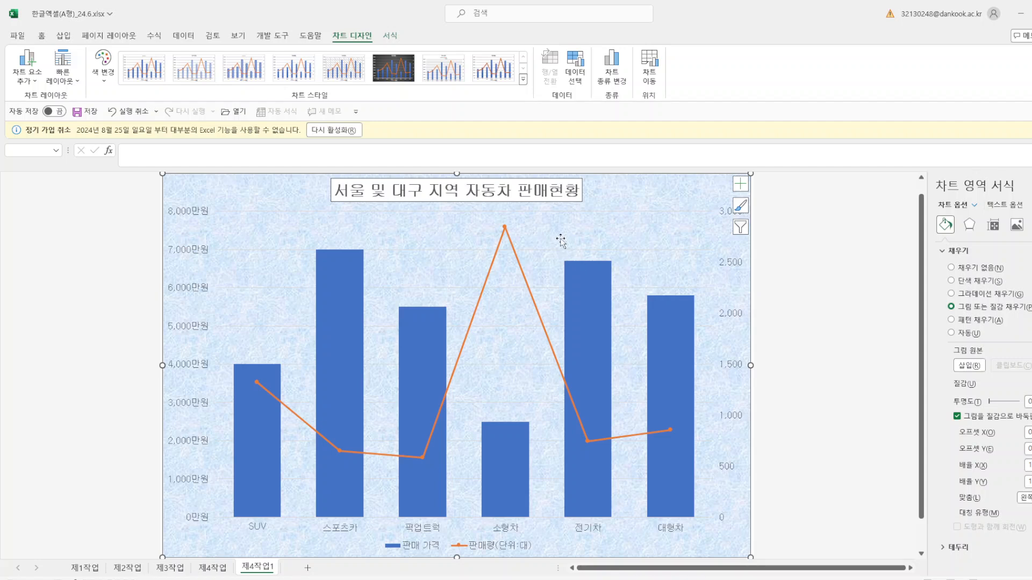
Step: Fill the chart's plot area with solid white
right_click(559, 236)
left_click(577, 209)
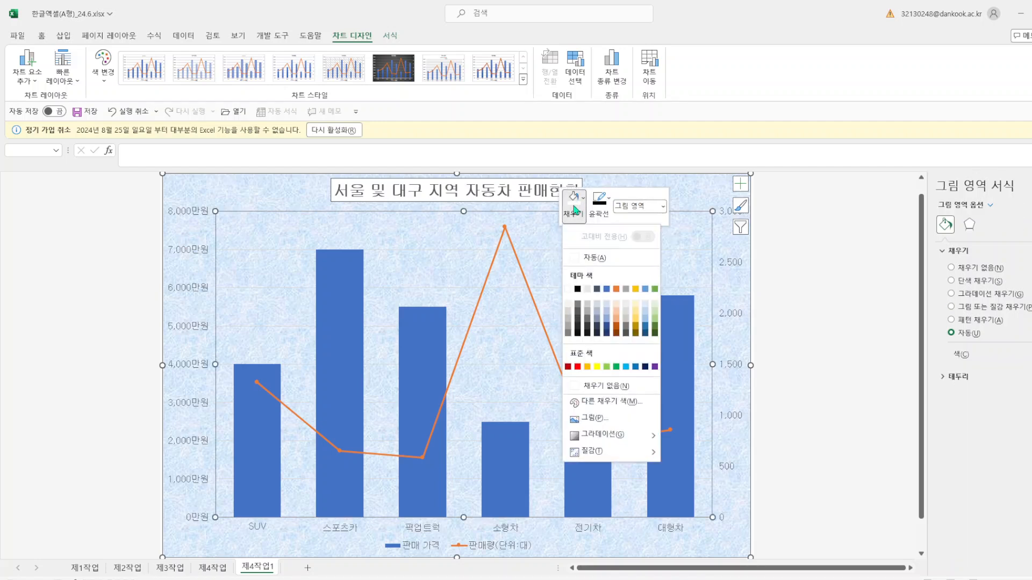
left_click(568, 290)
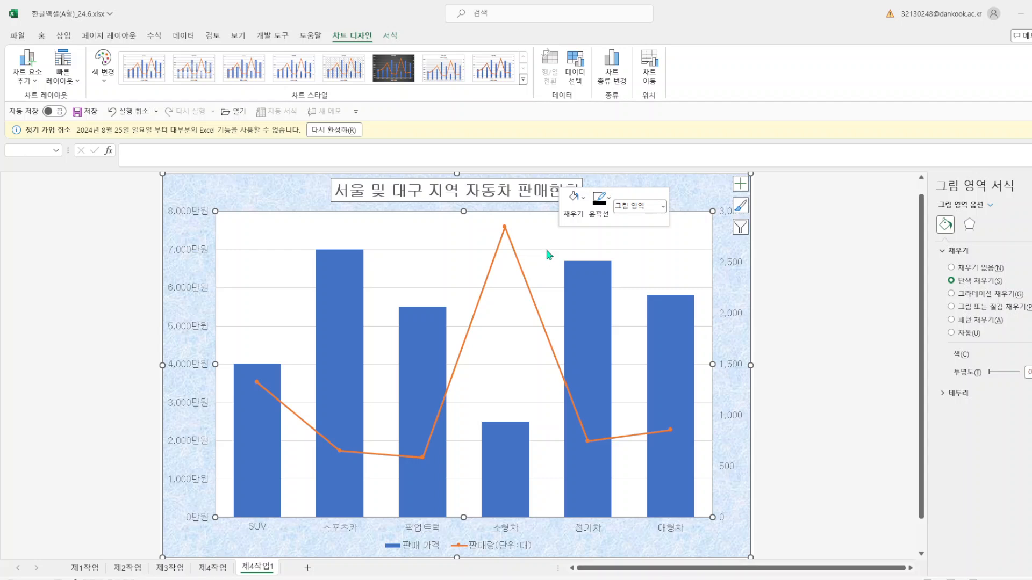
Step: Format the chart's major horizontal gridlines as dashed black lines
right_click(549, 255)
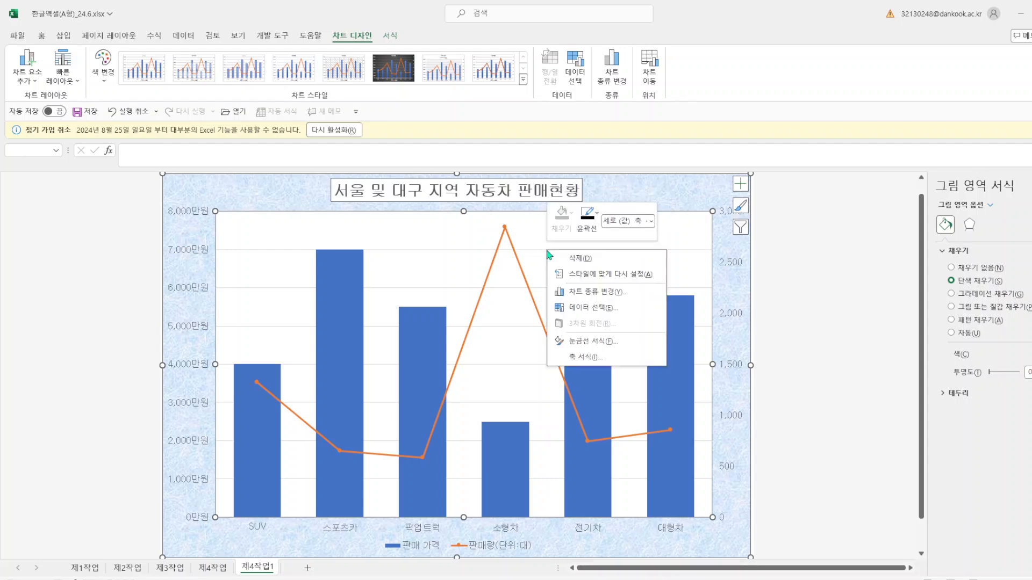
left_click(605, 341)
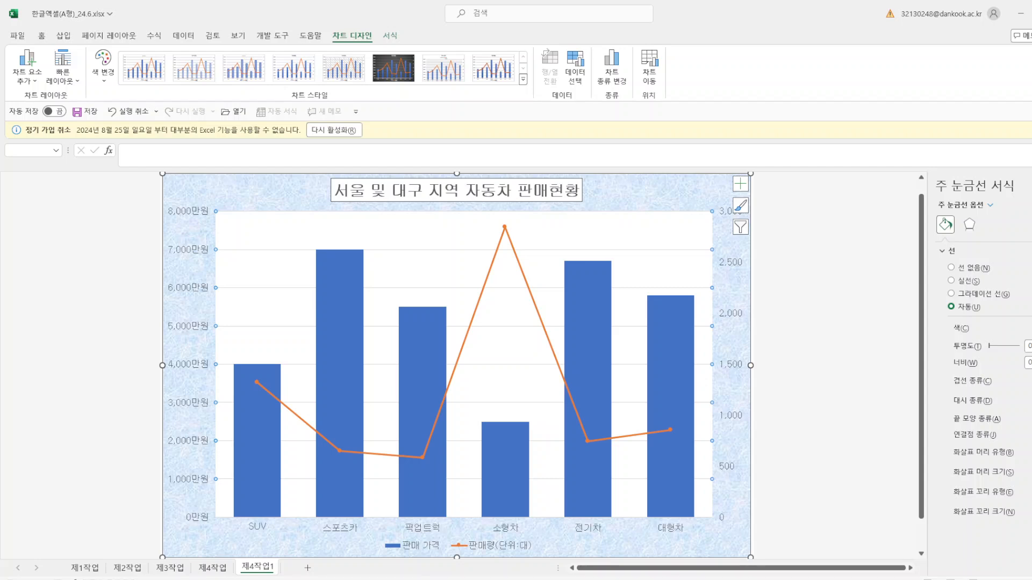
left_click(1031, 401)
left_click(1030, 441)
left_click(1031, 328)
left_click(1021, 381)
left_click(835, 401)
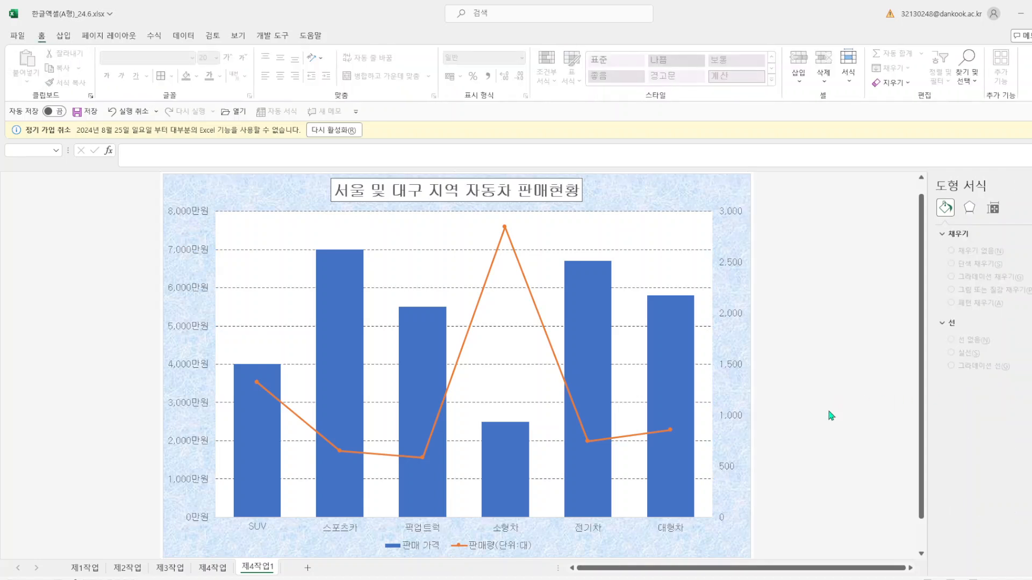
Step: Set the major unit of the secondary vertical axis to 1000
right_click(727, 320)
left_click(772, 461)
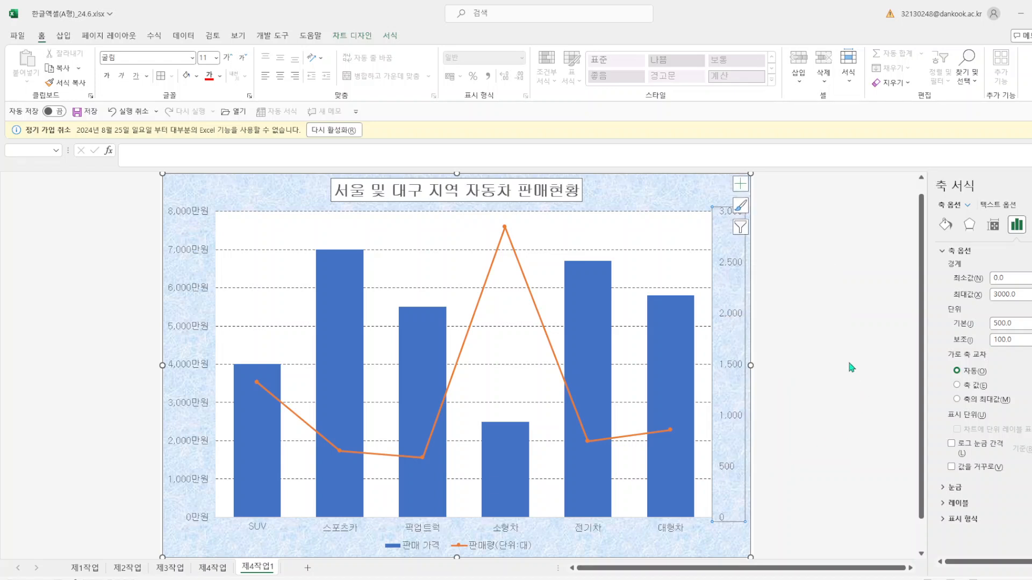
left_click_drag(1024, 325, 915, 327)
type("10")
key("Return")
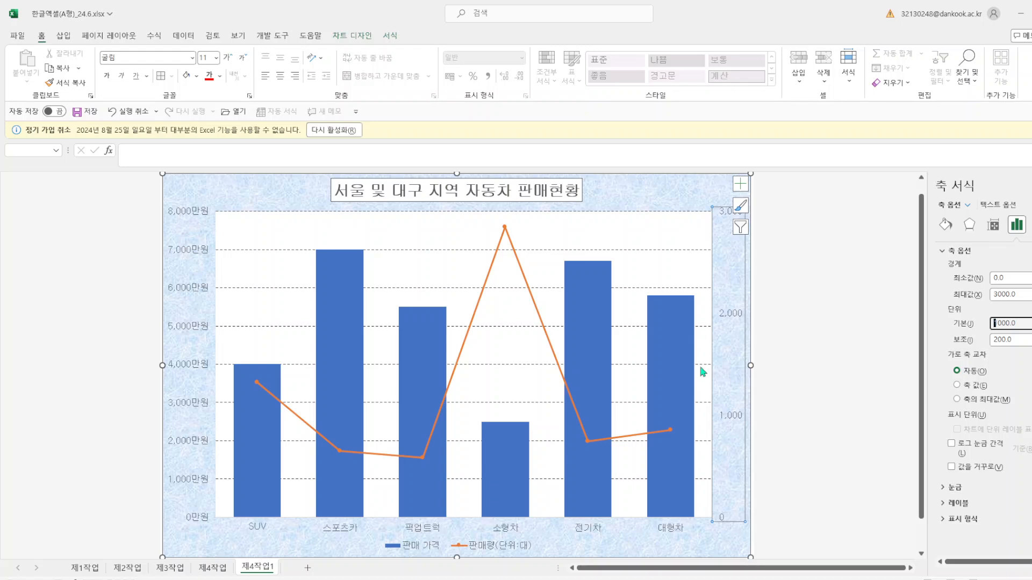
Step: Apply a dark line outline to the secondary vertical axis
left_click(734, 326)
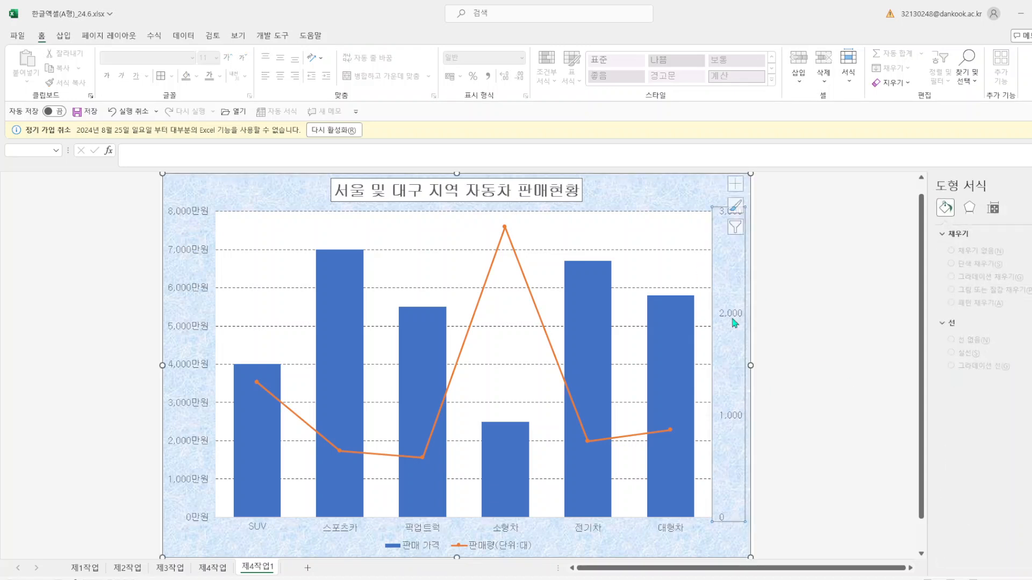
left_click(391, 35)
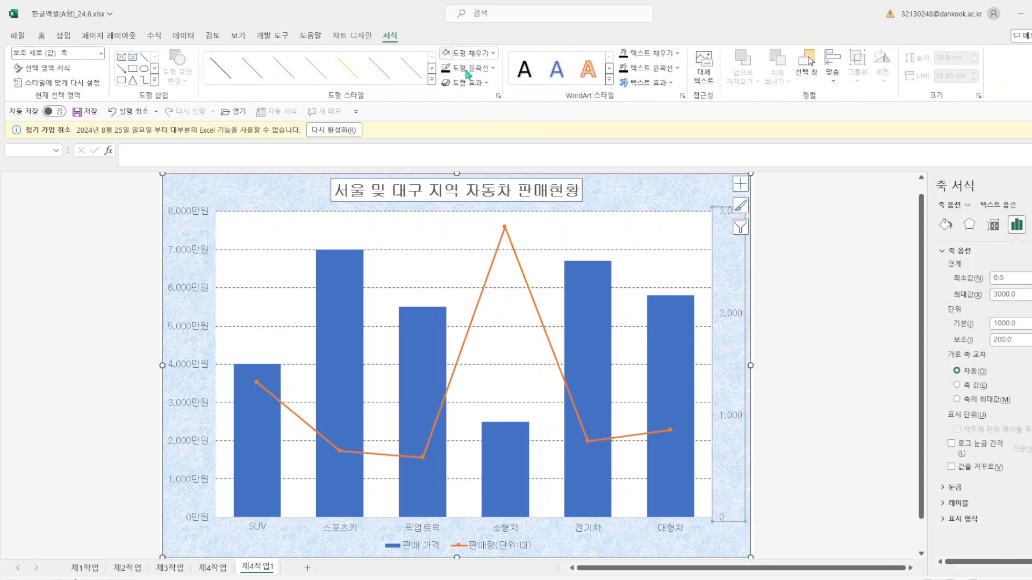
left_click(203, 260)
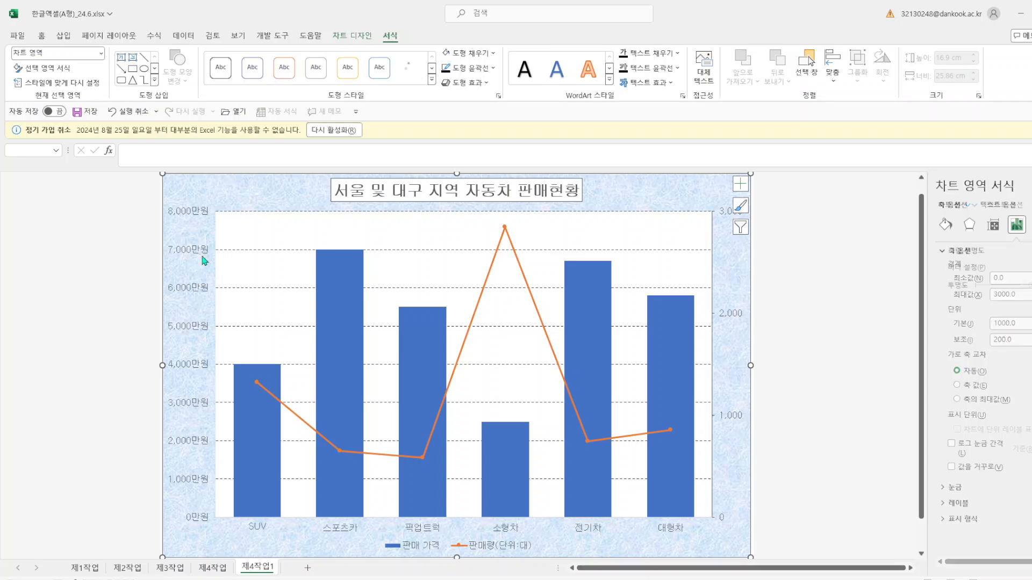
Step: Apply the dark line outline to the chart's primary vertical axis and horizontal category axis
left_click(202, 252)
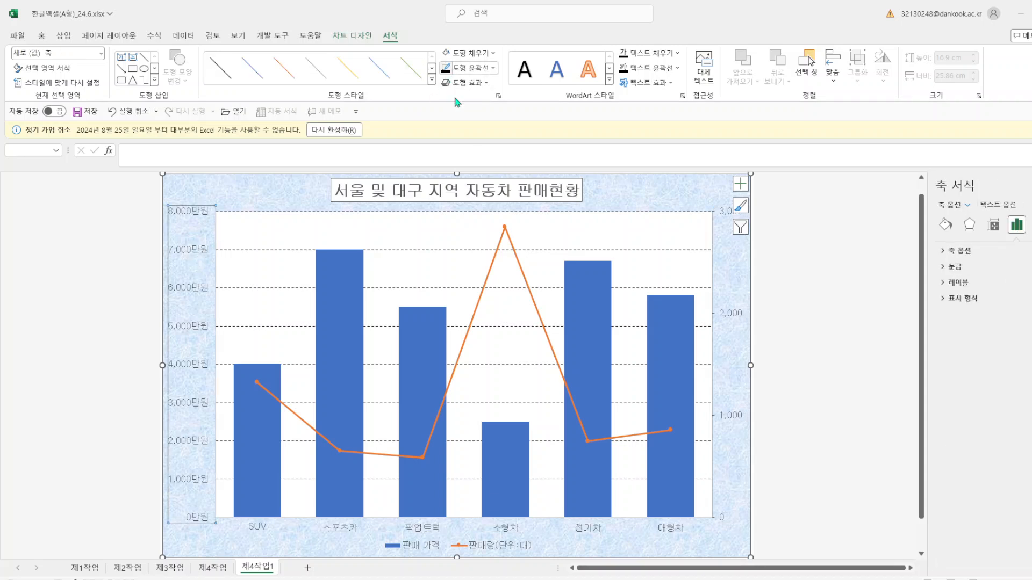
left_click(505, 533)
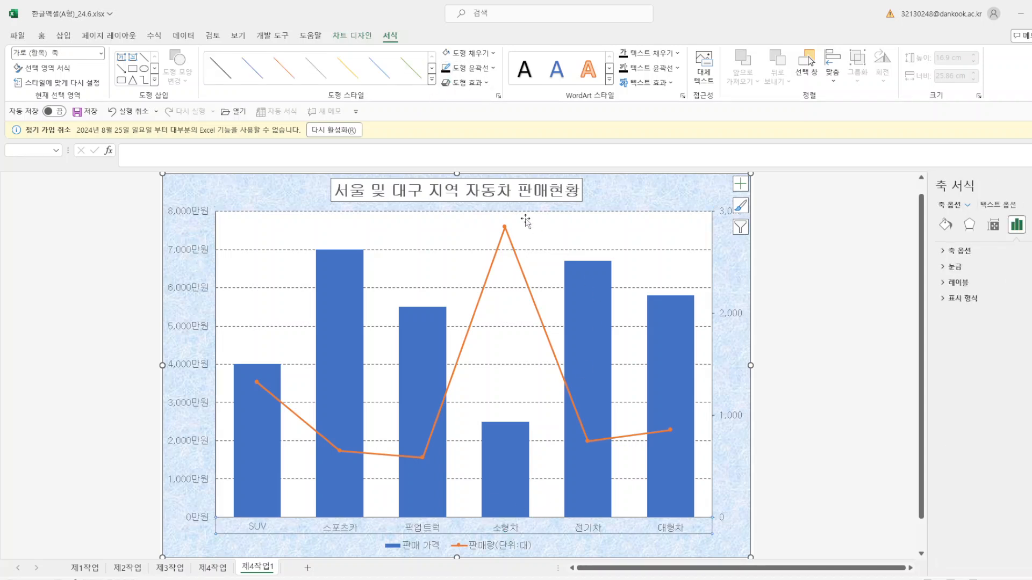
left_click(843, 388)
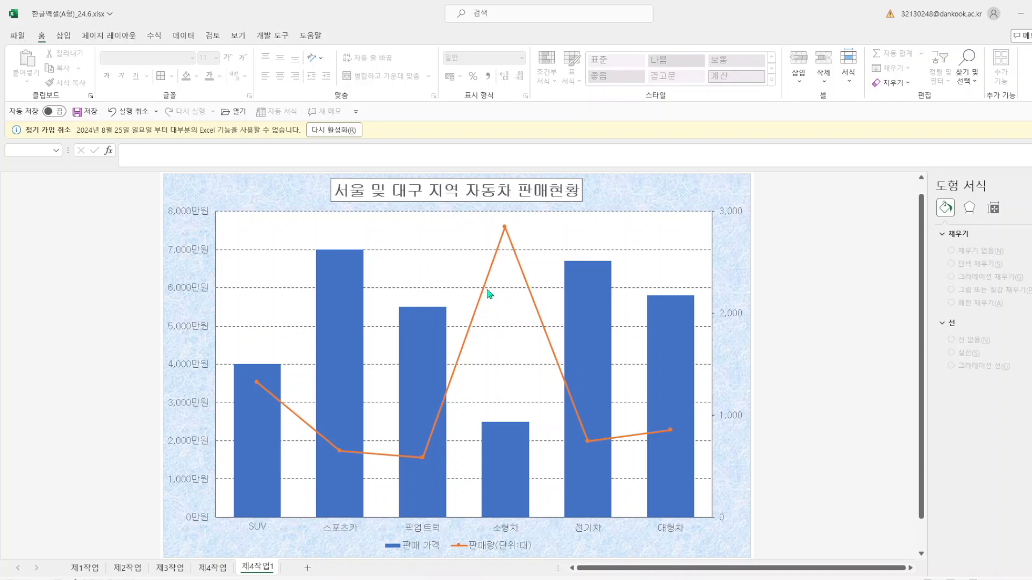
Step: Change the markers of the 판매량(단위:대) line series to larger built-in squares
left_click(504, 228)
right_click(505, 227)
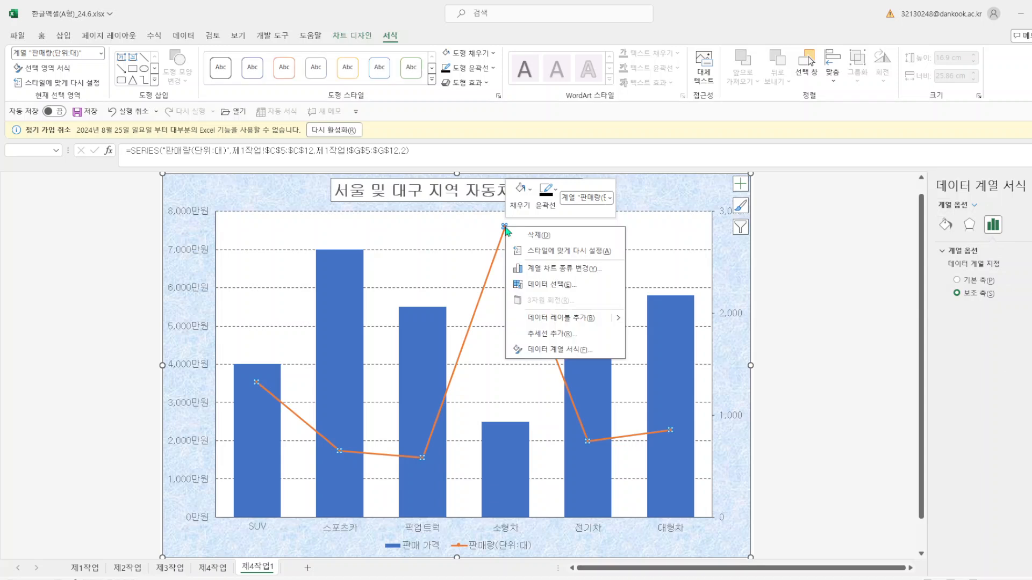
left_click(592, 349)
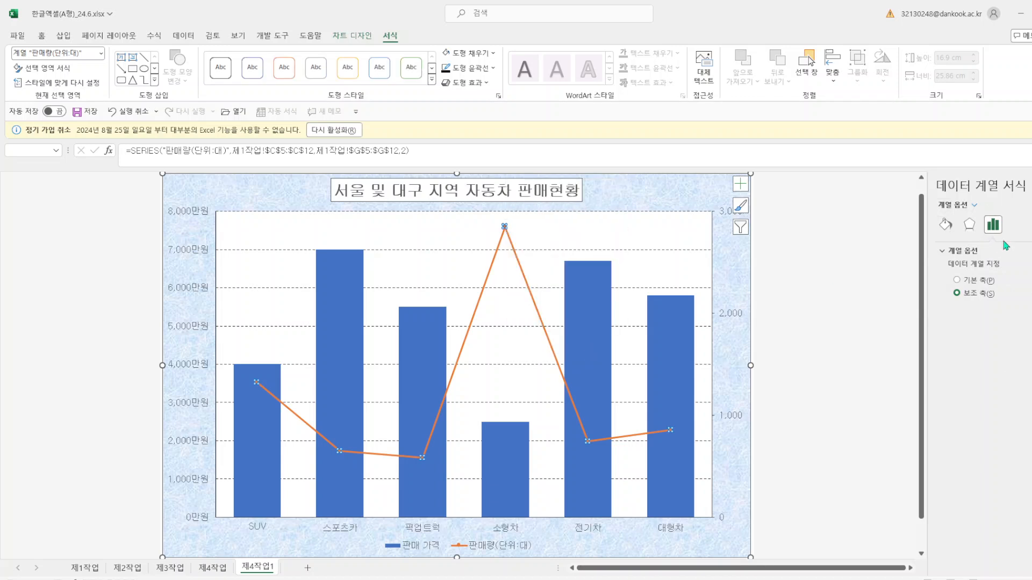
left_click(945, 227)
left_click(984, 251)
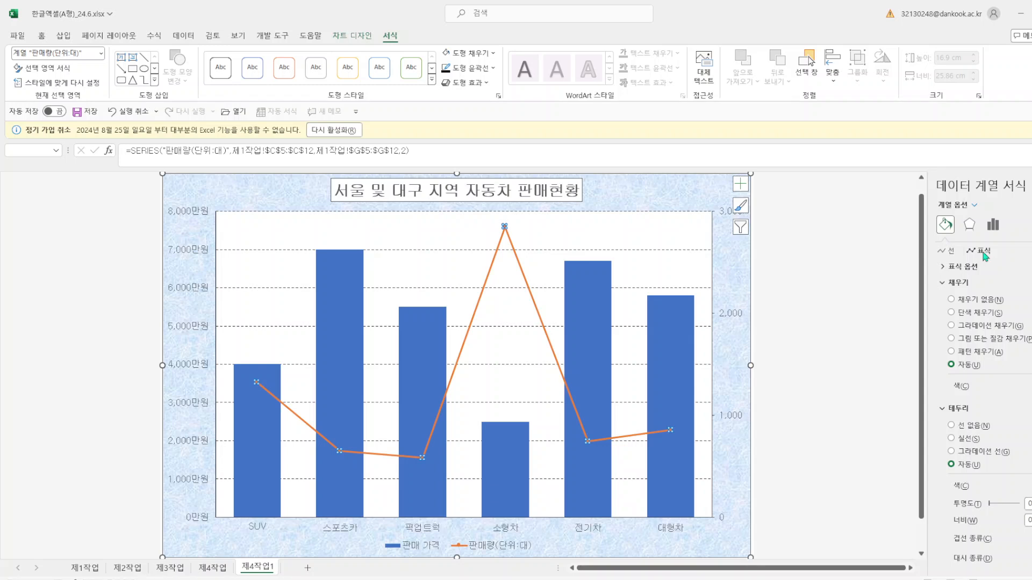
left_click(964, 266)
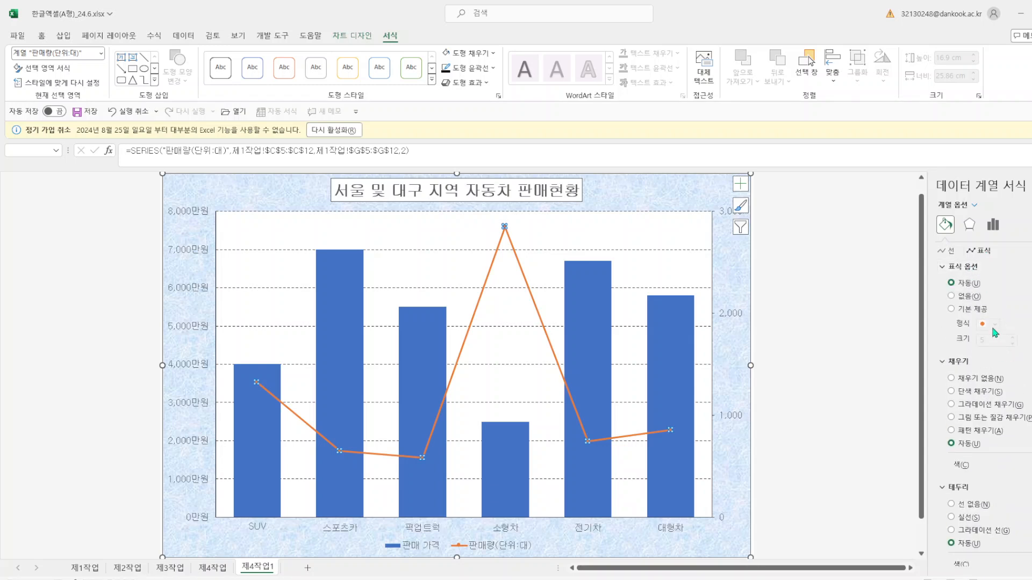
left_click(952, 311)
left_click(994, 325)
left_click(982, 337)
left_click(983, 340)
key("Return")
left_click(788, 425)
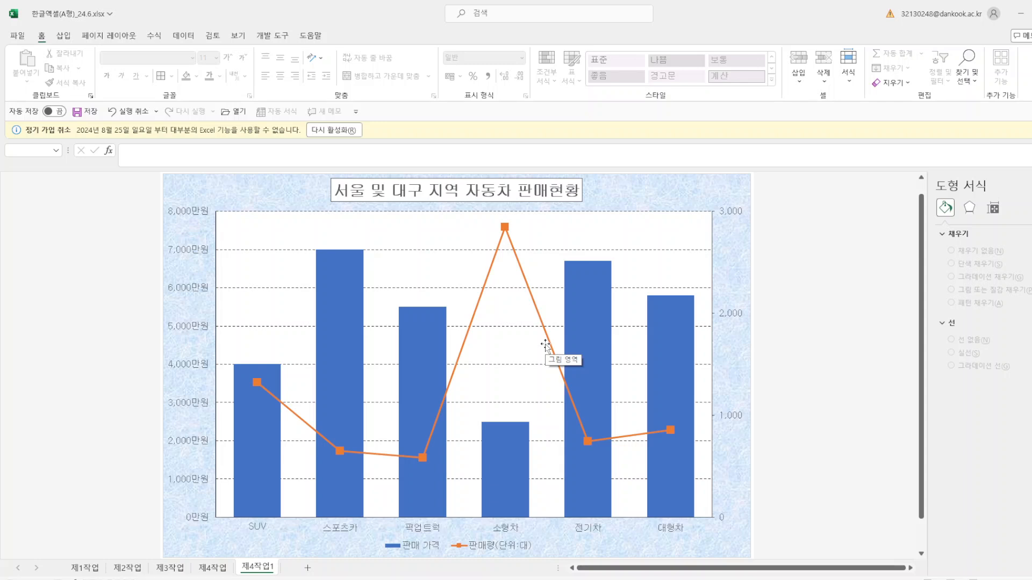
Step: Add a data label to only the 소형차 point of the 판매량(단위:대) line series
left_click(505, 227)
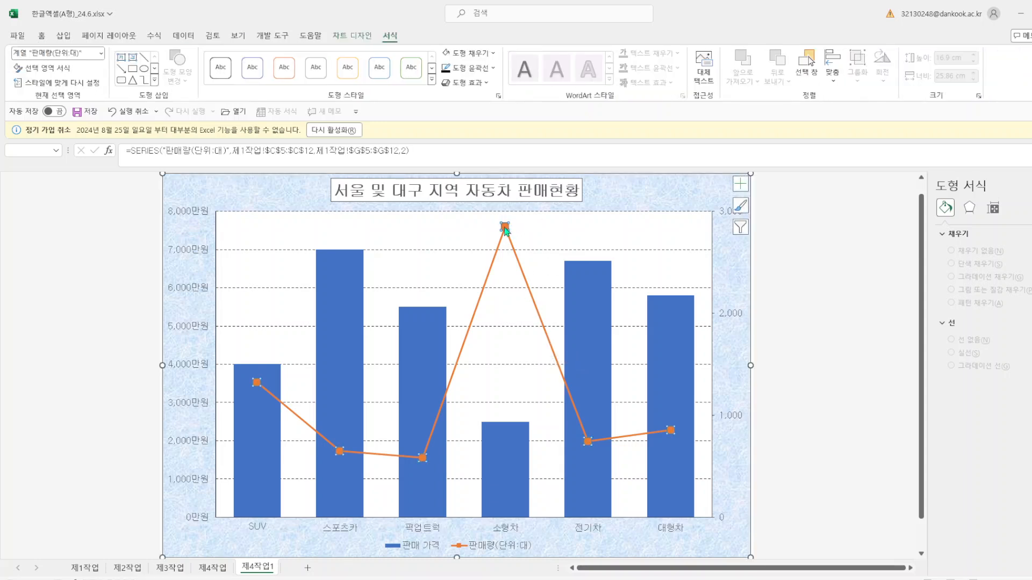
left_click(504, 227)
right_click(505, 227)
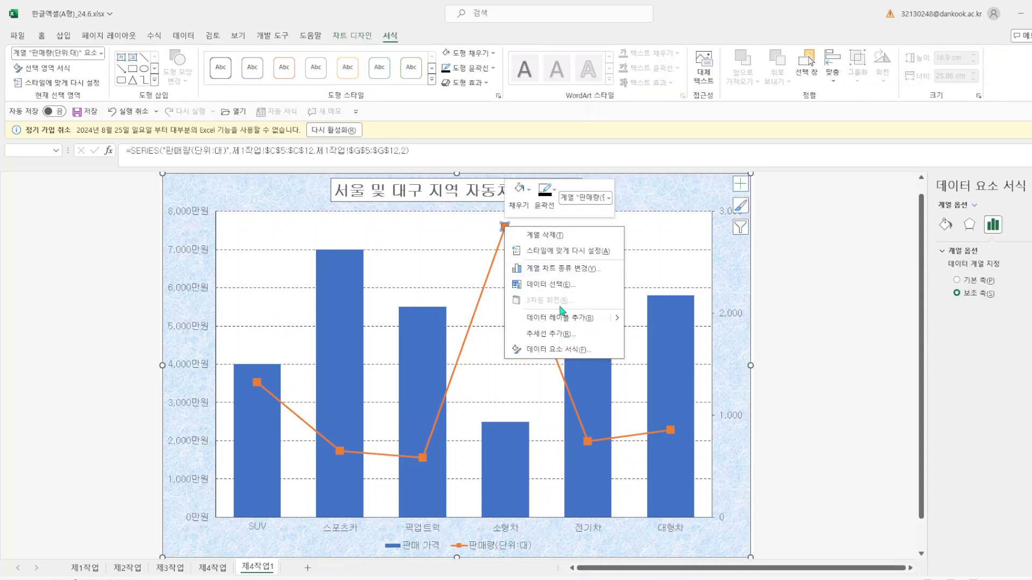
left_click(556, 317)
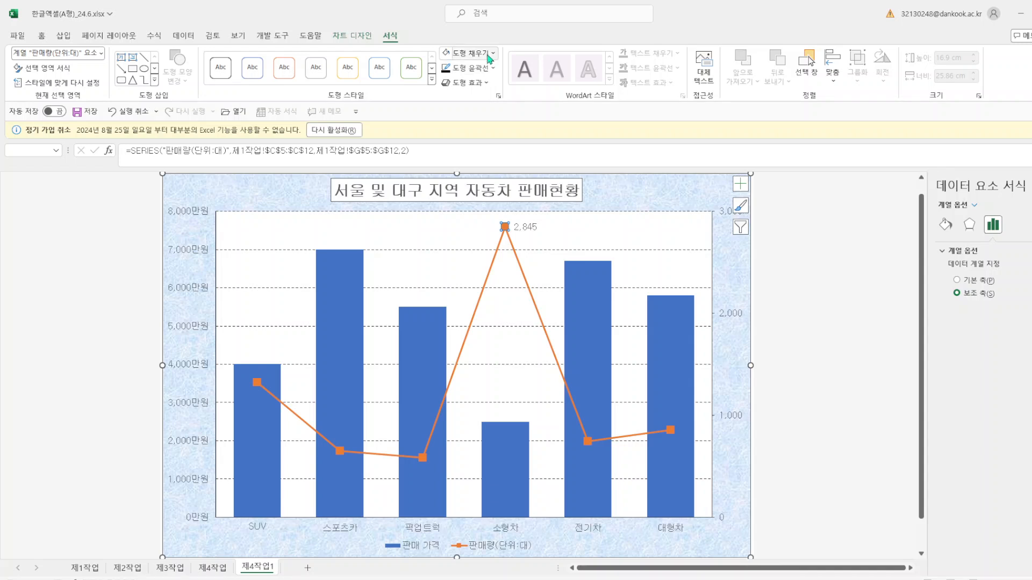
Step: Draw a rounded-rectangle callout about 2.82 cm wide and 0.97 cm high beside the 소형차 peak, with its tail pointing at the marker
left_click(154, 79)
left_click(133, 448)
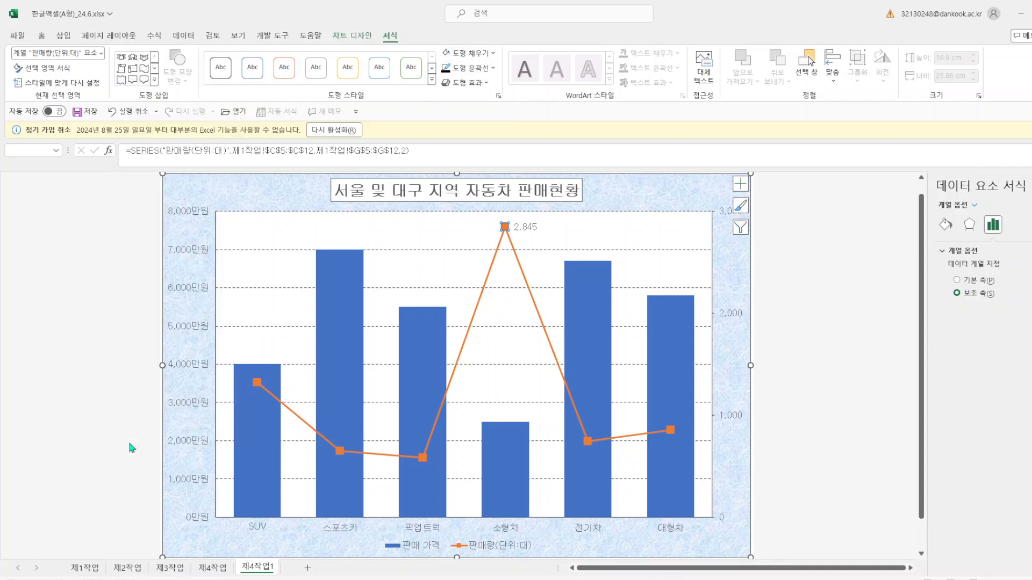
mouse_move(409, 223)
left_mouse_down()
mouse_move(473, 244)
mouse_move(495, 228)
left_mouse_up()
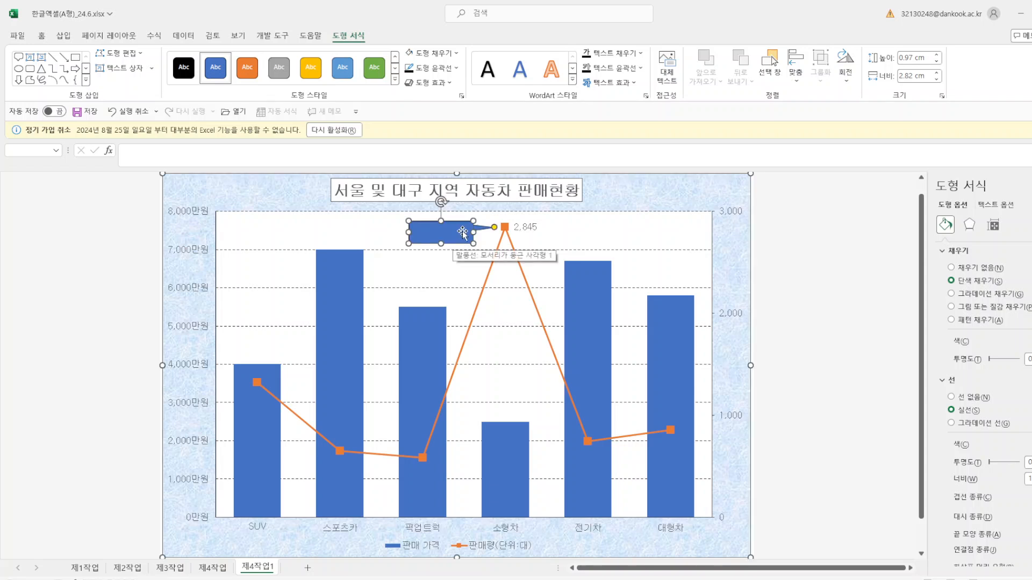
Step: Enter 최다 판매 in the callout and center the text
type("최다판")
left_click(42, 35)
left_click(280, 76)
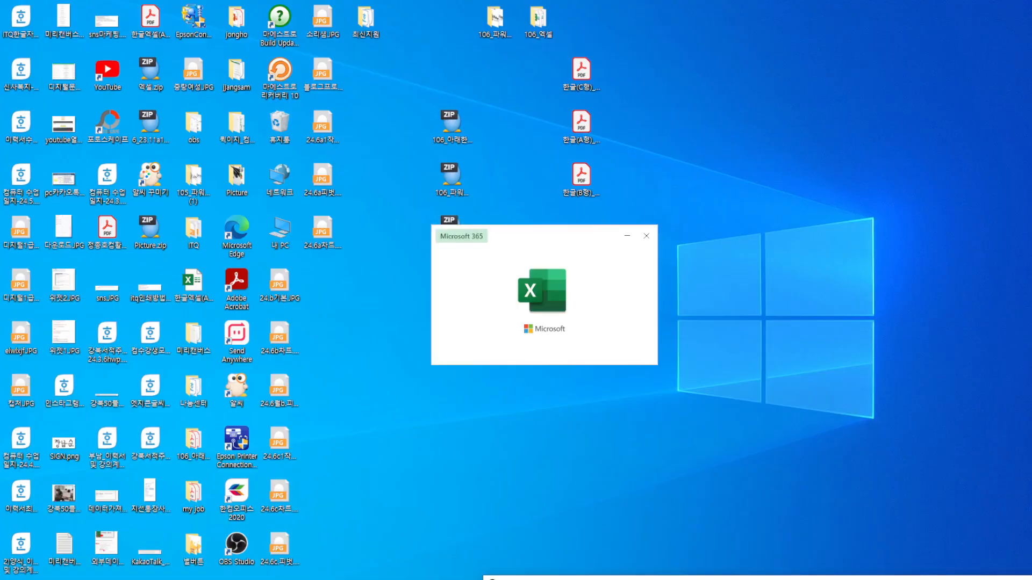
Step: Save the recovered workbook to the desktop as an Excel workbook named 한글엑셀(A형)_24 (version 1).xlsx
mouse_move(592, 572)
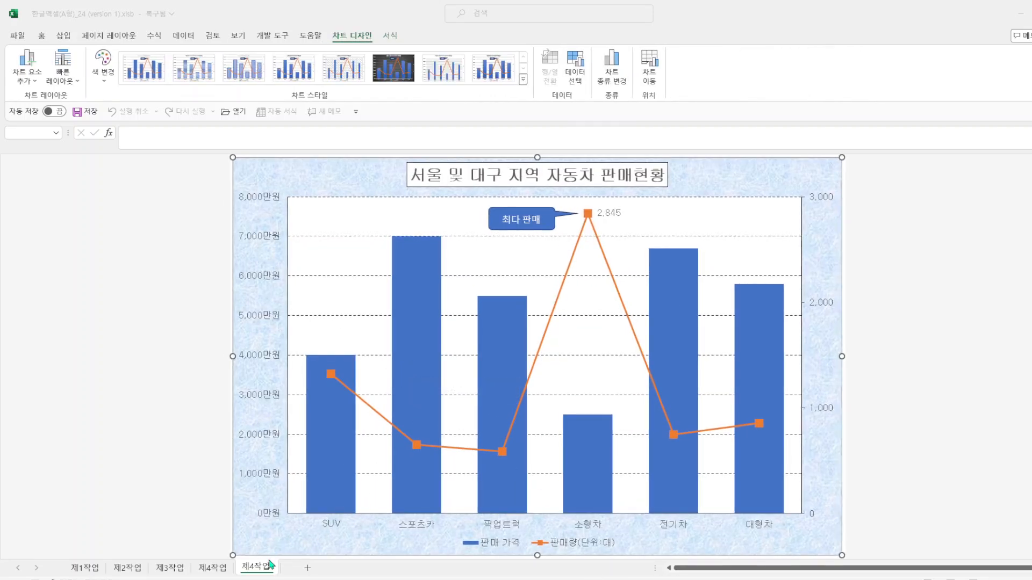
left_click(538, 219)
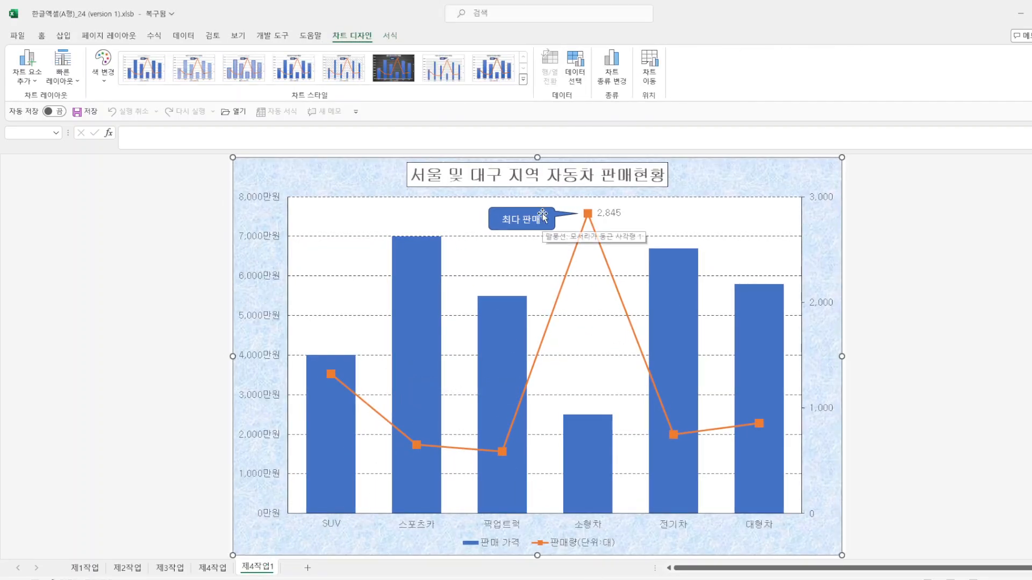
left_click(509, 211)
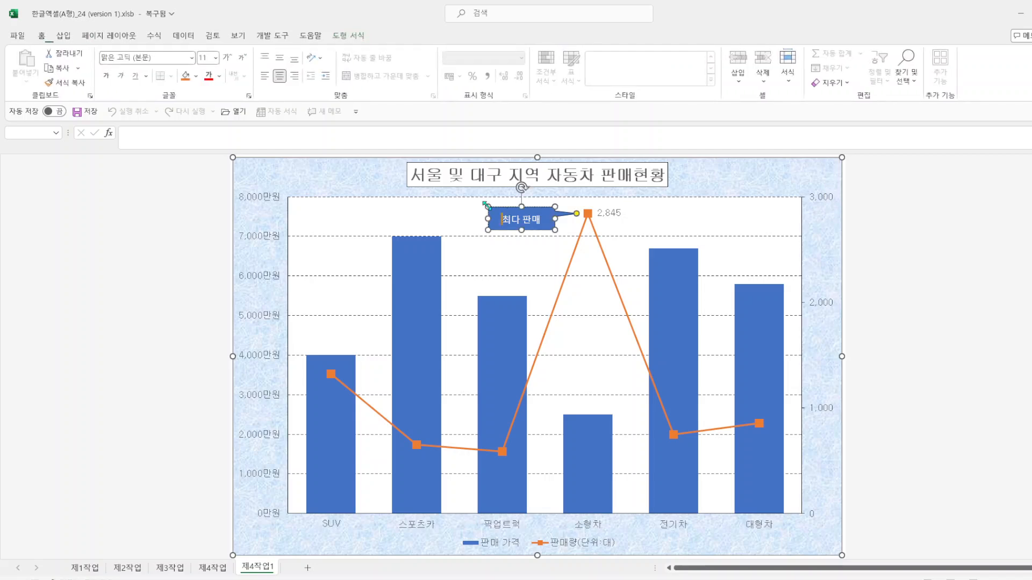
left_click(78, 114)
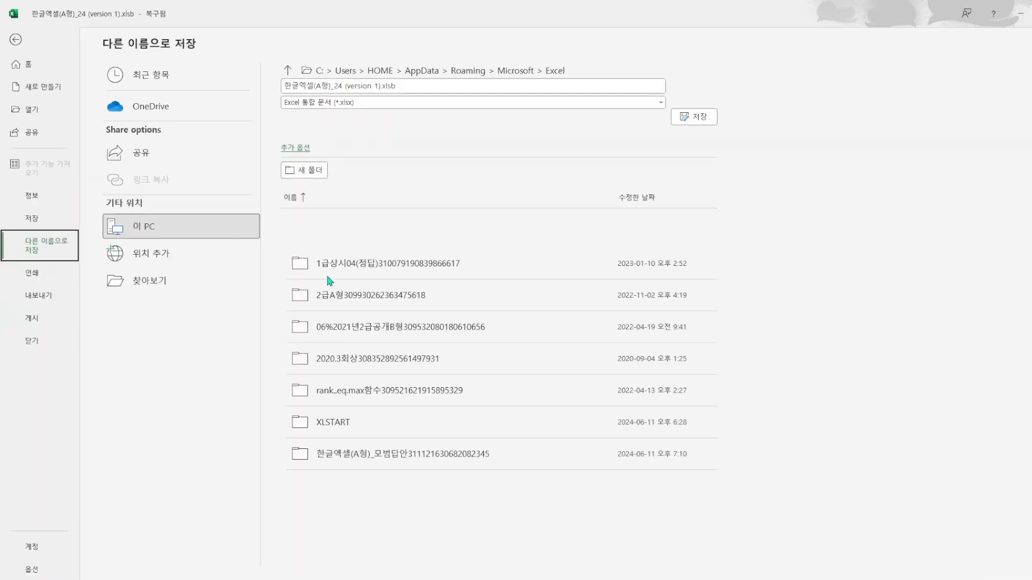
left_click(167, 286)
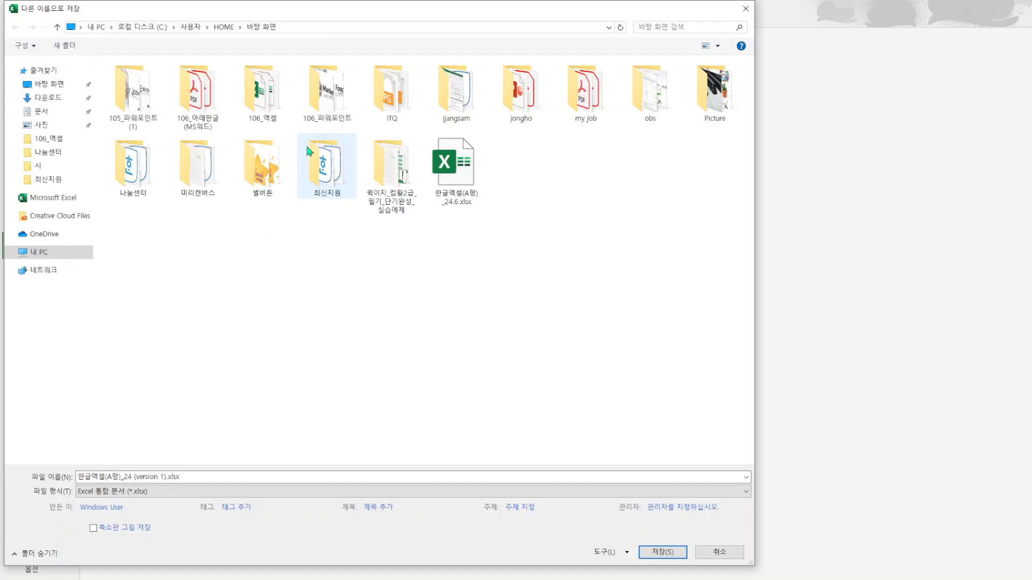
left_click(197, 477)
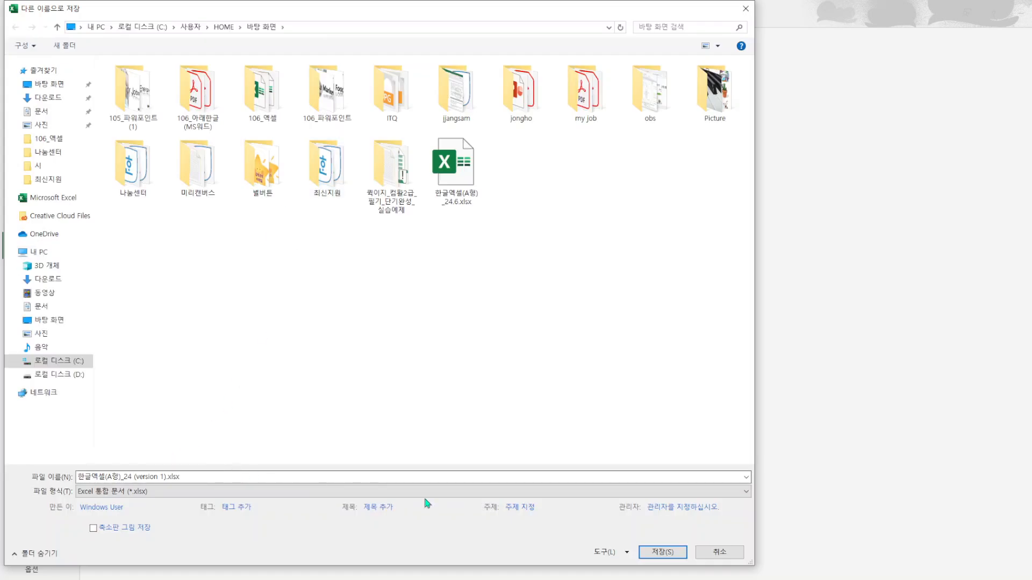
left_click(662, 553)
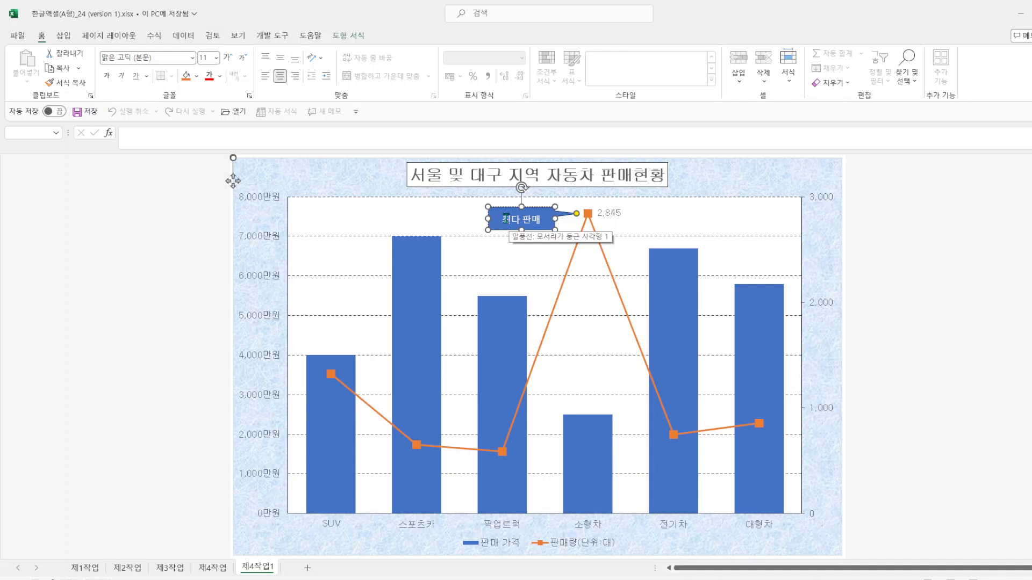
Step: Try to set the font of the 최다 판매 callout text to 굴림
left_click_drag(502, 219, 542, 219)
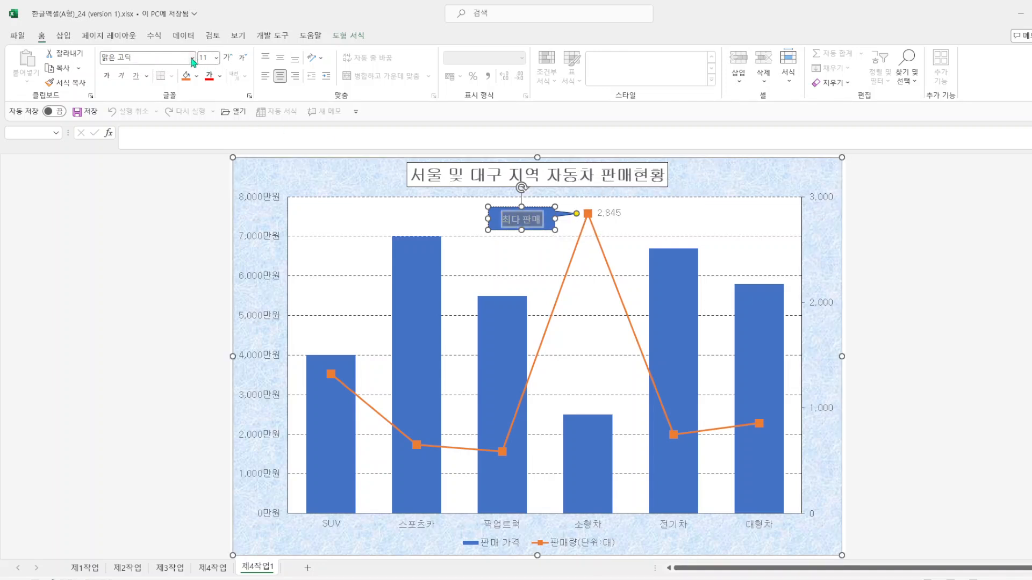
left_click(192, 59)
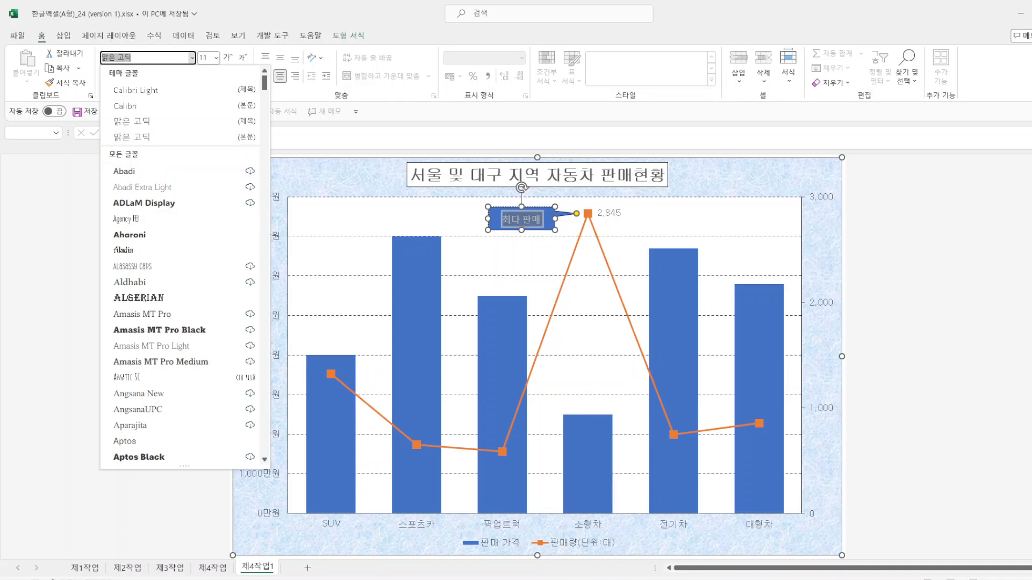
type("rnff")
key("BackSpace")
key("BackSpace")
key("BackSpace")
key("BackSpace")
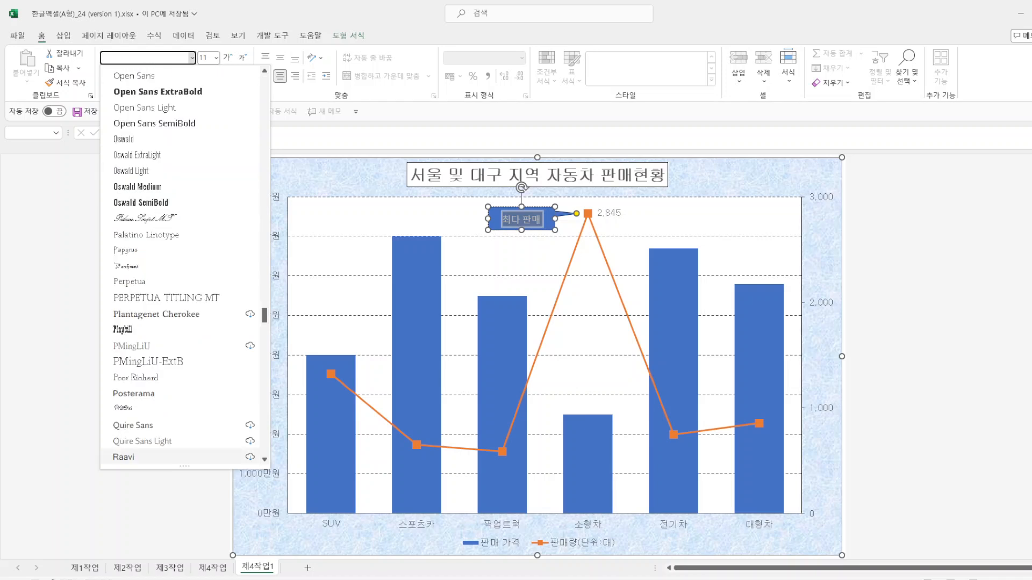
type("굴림")
key("Return")
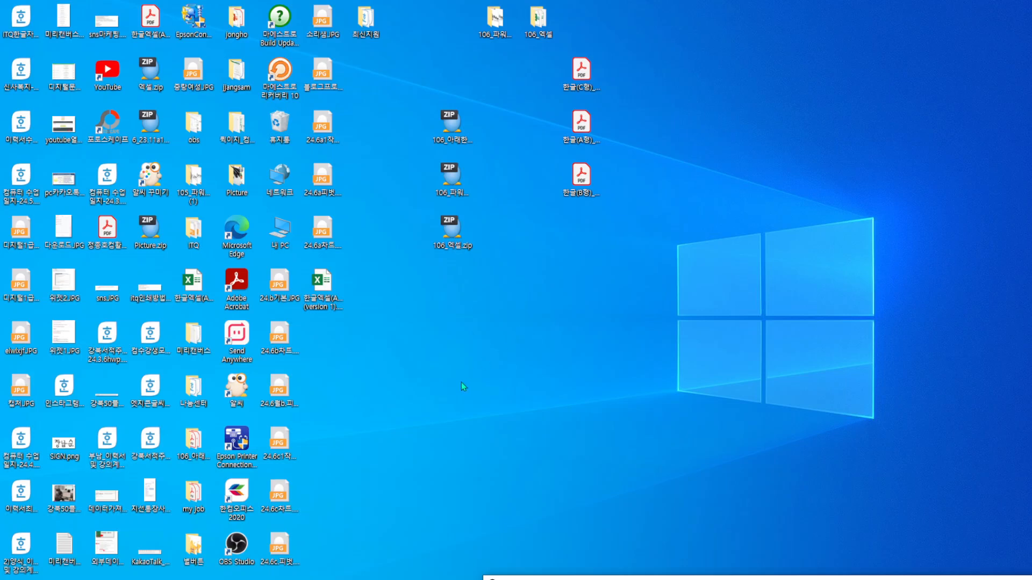
Step: Open the saved version 1 workbook from the desktop in safe mode and try to select the 최다 판매 callout
left_click(324, 282)
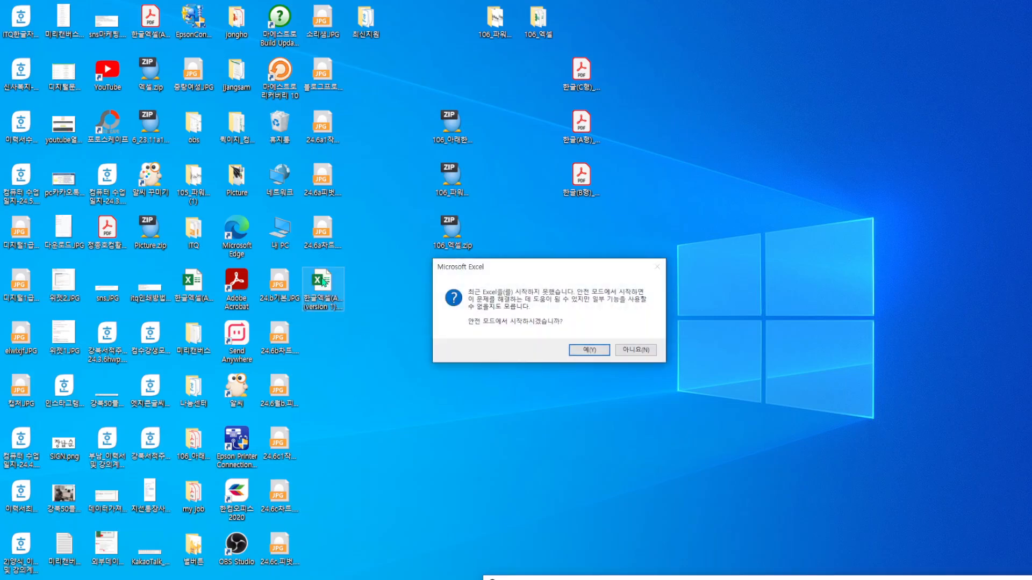
left_click(593, 350)
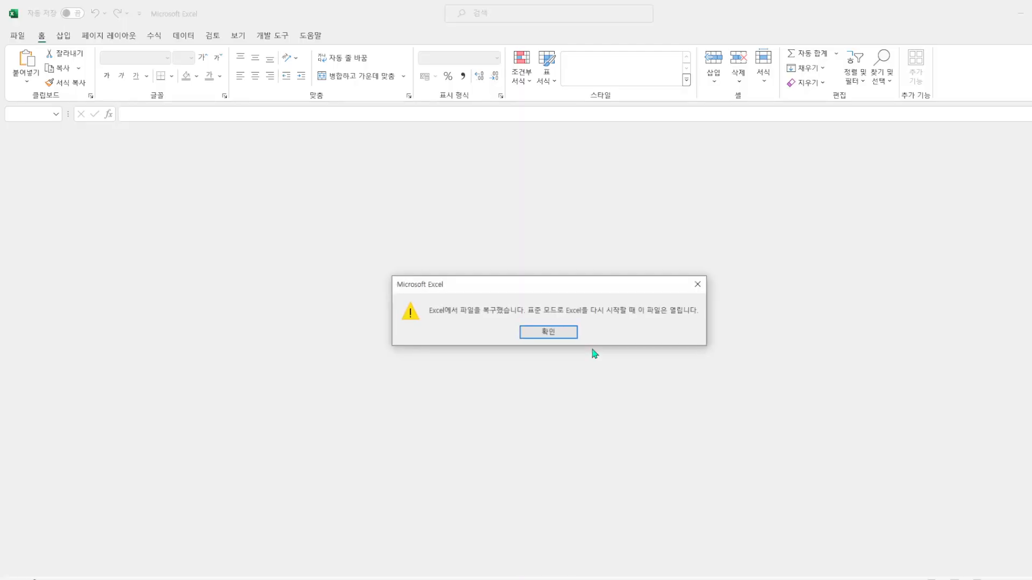
left_click(541, 333)
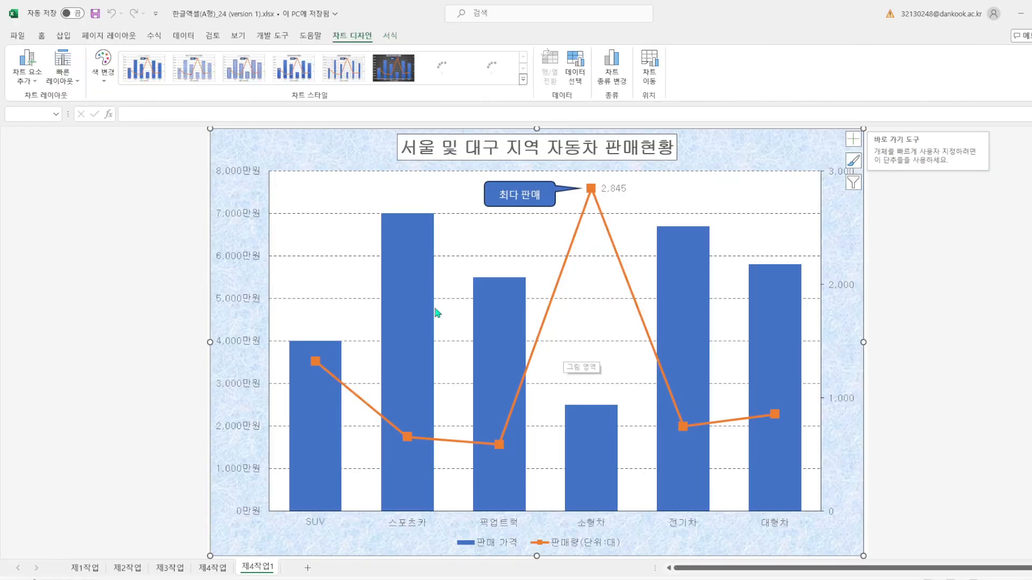
left_click(532, 190)
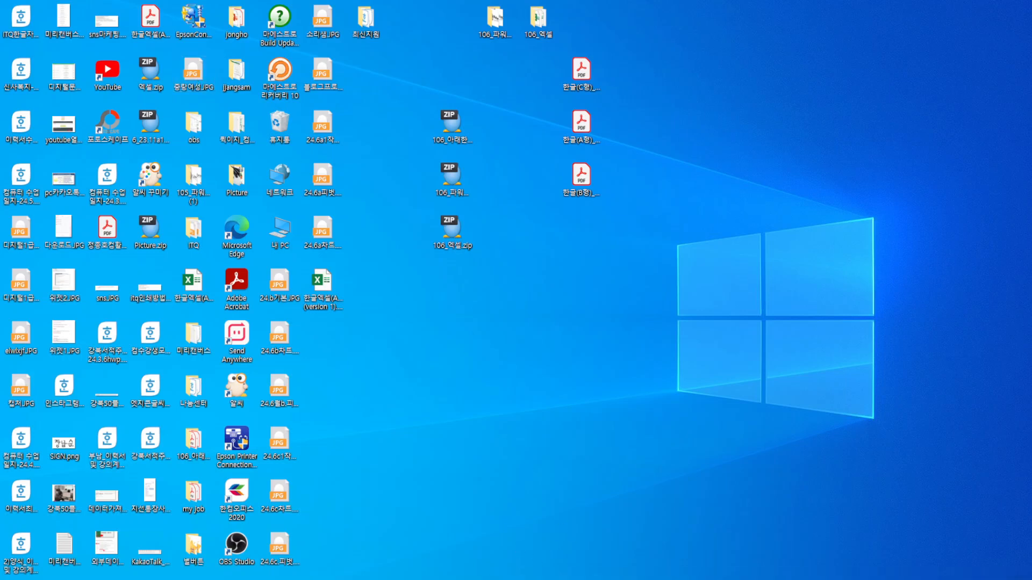
Step: Reopen 한글엑셀(A형)_24 (version 1).xlsx from the desktop, starting Excel in safe mode
left_click(318, 287)
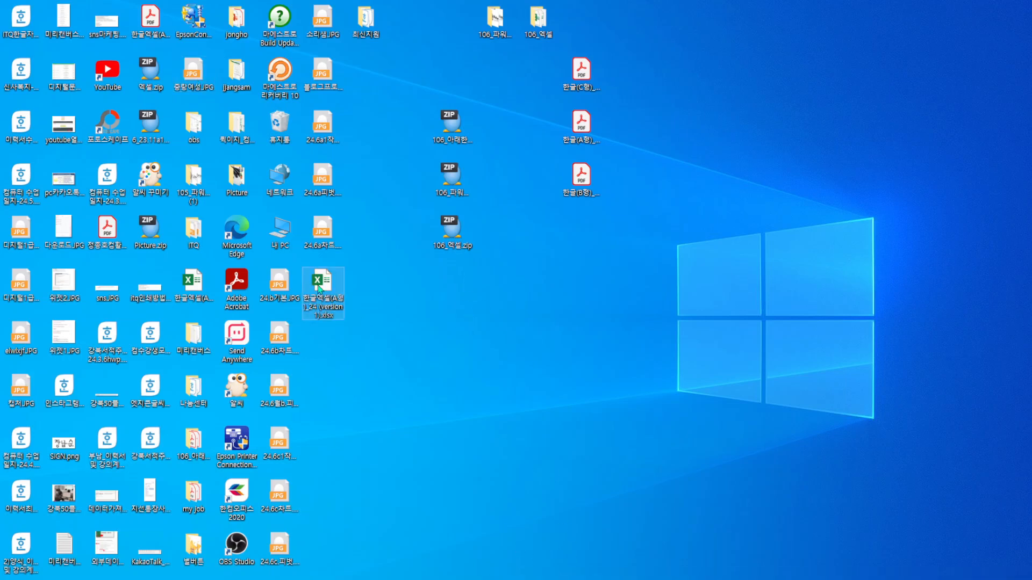
double_click(318, 288)
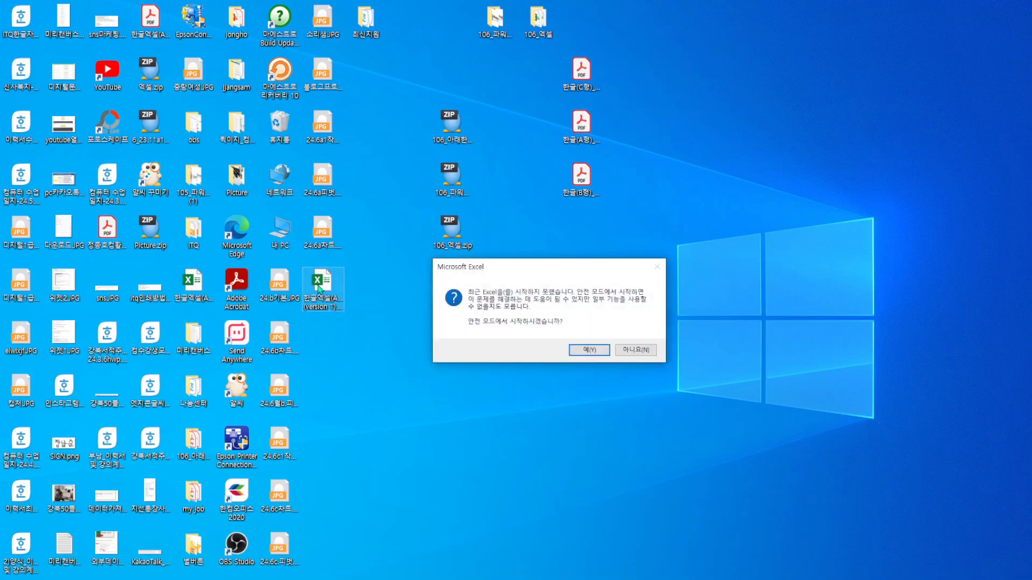
left_click(591, 350)
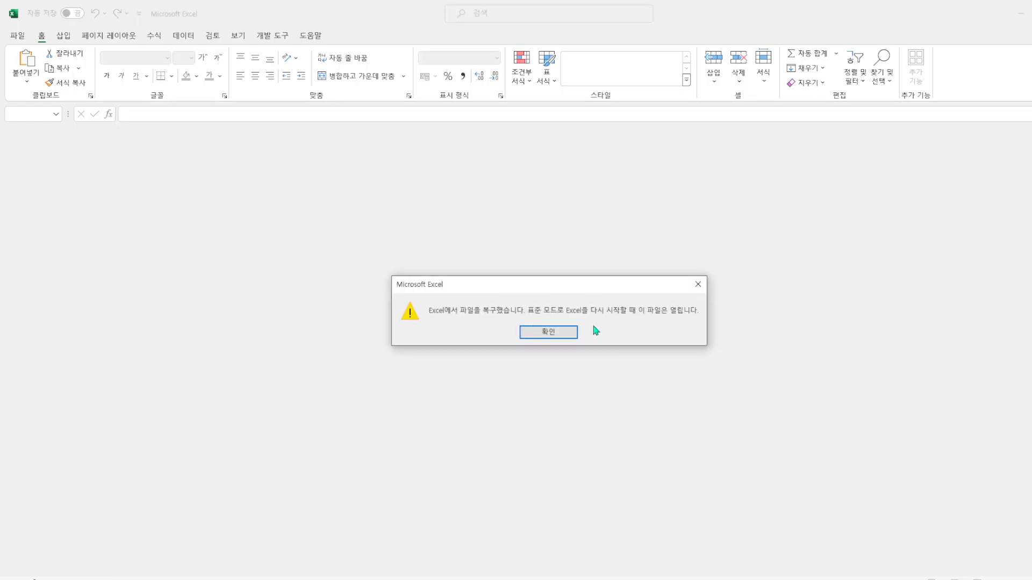
left_click(552, 332)
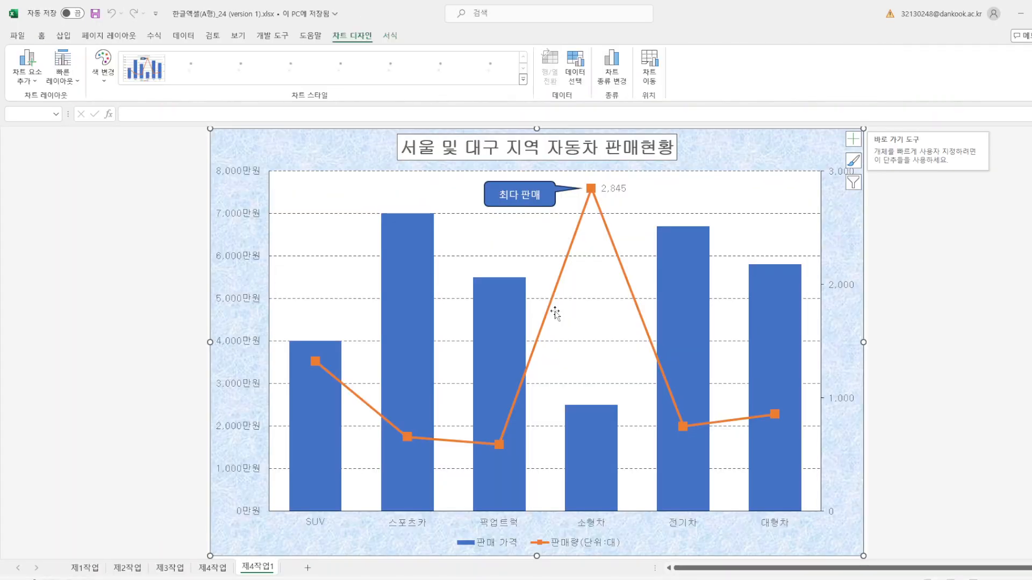
Step: Review the 제1작업, 제2작업, 제3작업 and 제4작업 sheets in turn
left_click(86, 568)
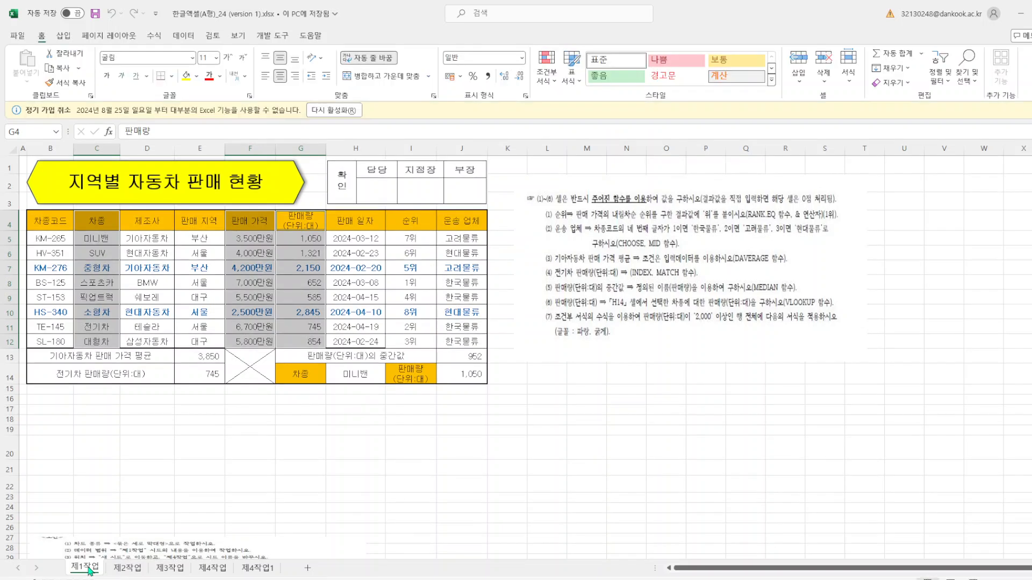
left_click(127, 568)
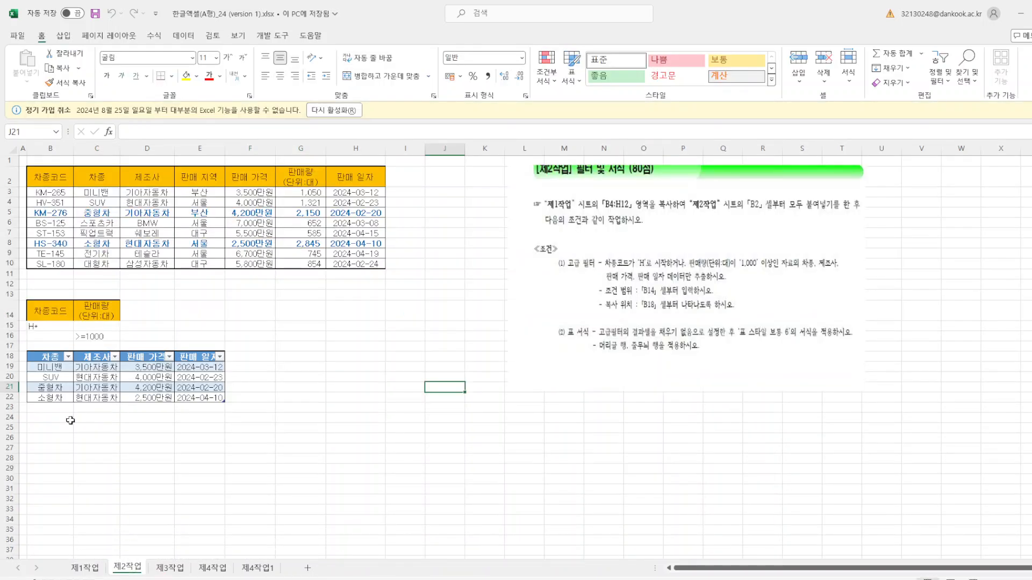
left_click(172, 570)
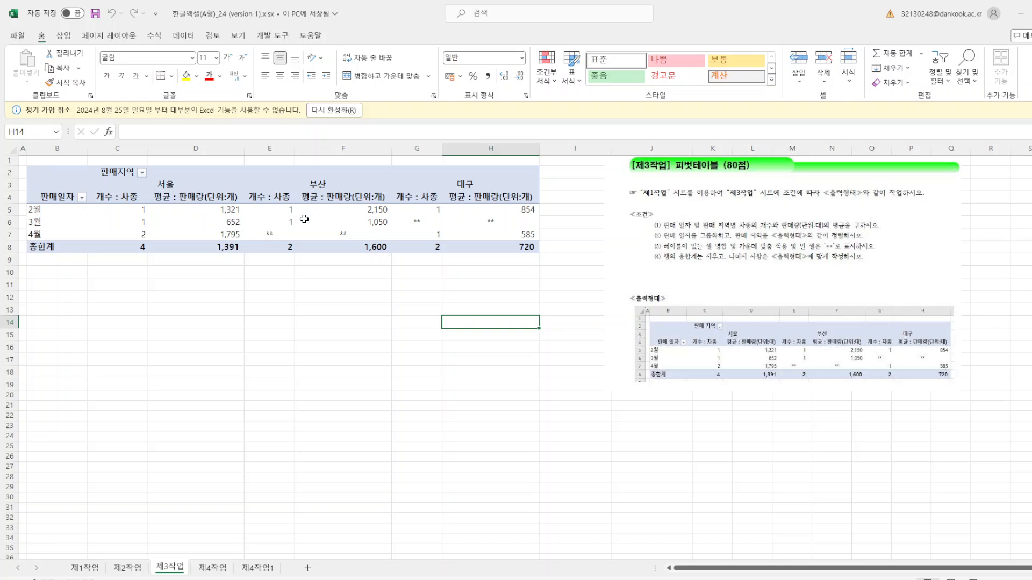
left_click(214, 568)
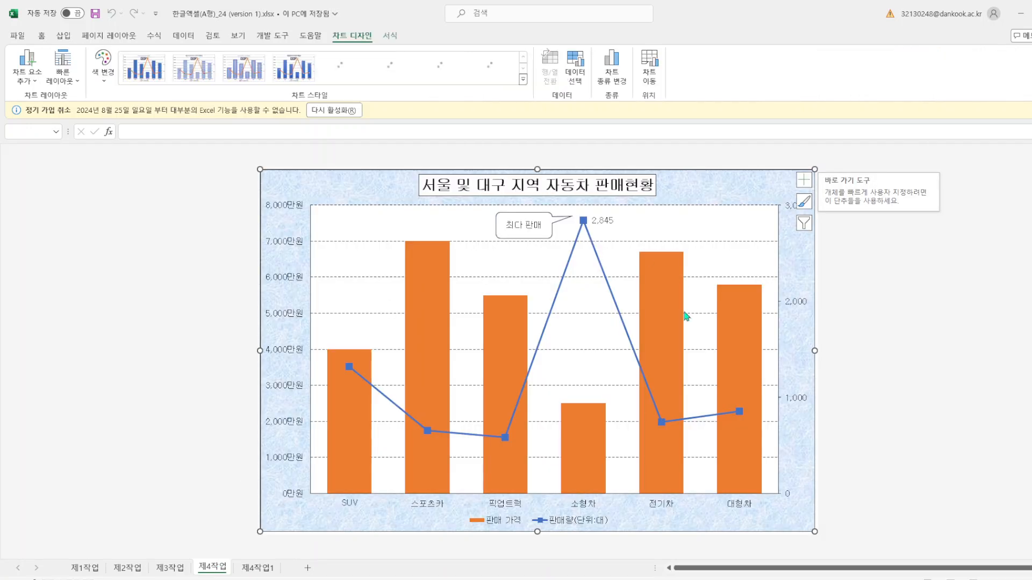